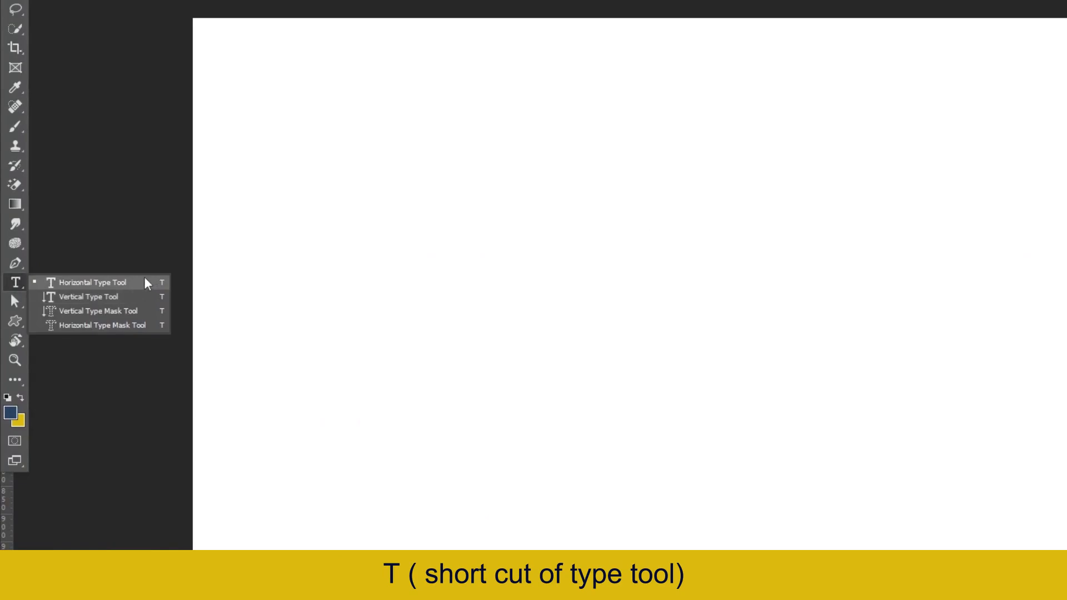
Add the horizontal text "This is text tool tutorial" and place it in the lower part of the canvas
{"action": "left_click", "coordinate": [146, 279]}
{"action": "left_click", "coordinate": [557, 232]}
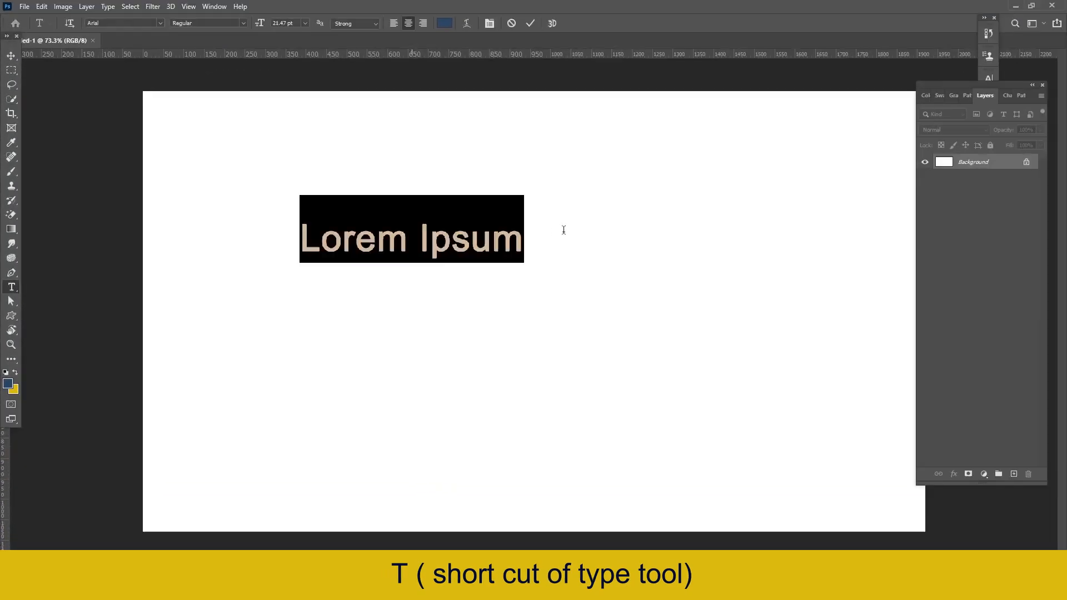
{"action": "type", "text": "This is text tool tutorial"}
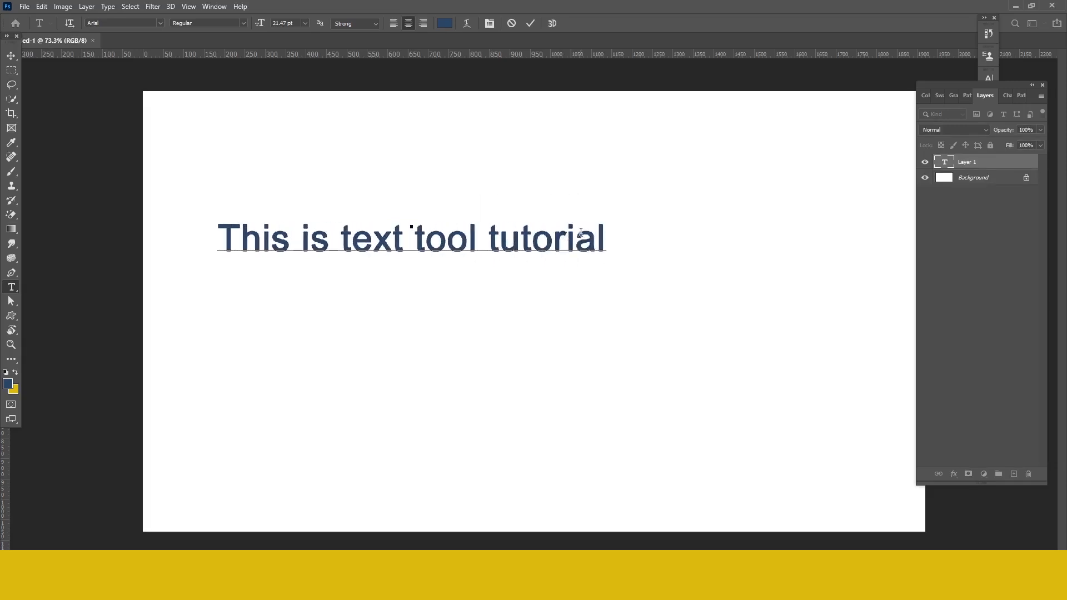
{"action": "left_click_drag", "start_coordinate": [590, 305], "coordinate": [623, 511]}
{"action": "left_click", "coordinate": [530, 23]}
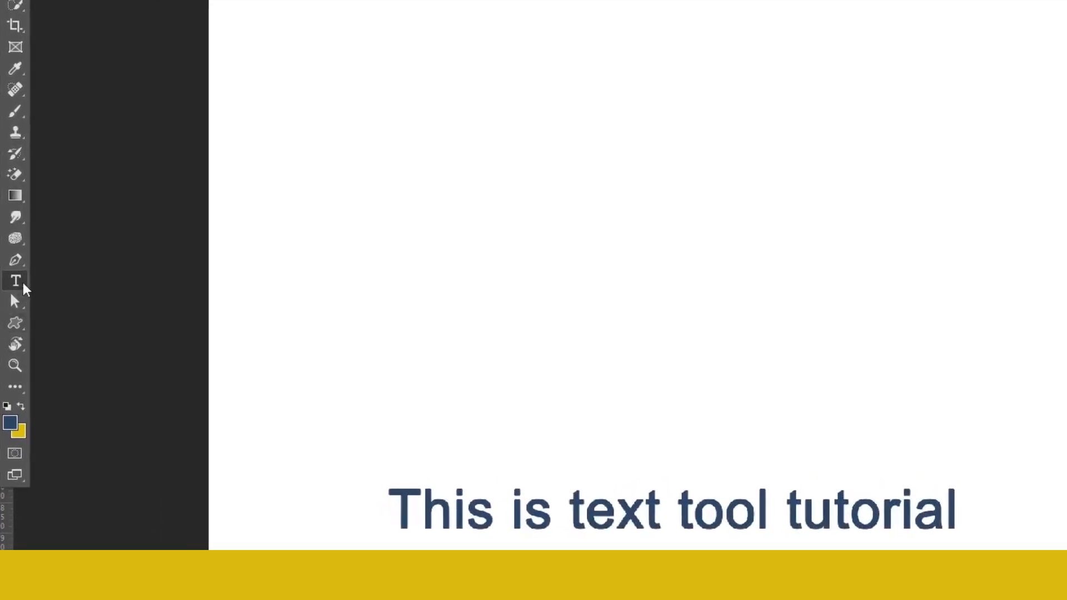
Add the vertical text "Text Toll" with the Vertical Type Tool and place it just left of the horizontal text
{"action": "right_click", "coordinate": [23, 284]}
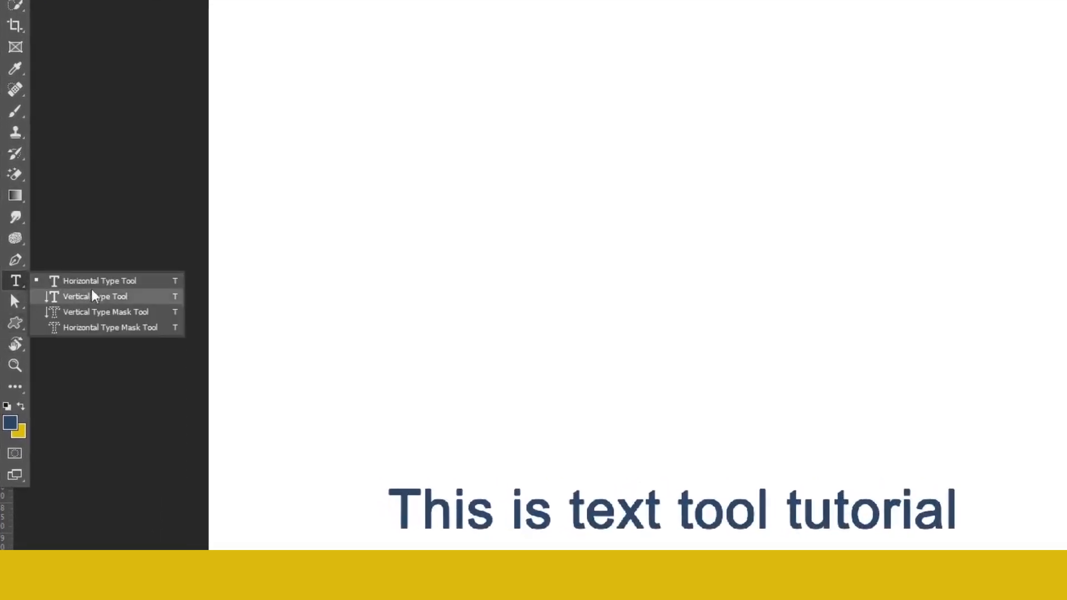
{"action": "left_click", "coordinate": [159, 298]}
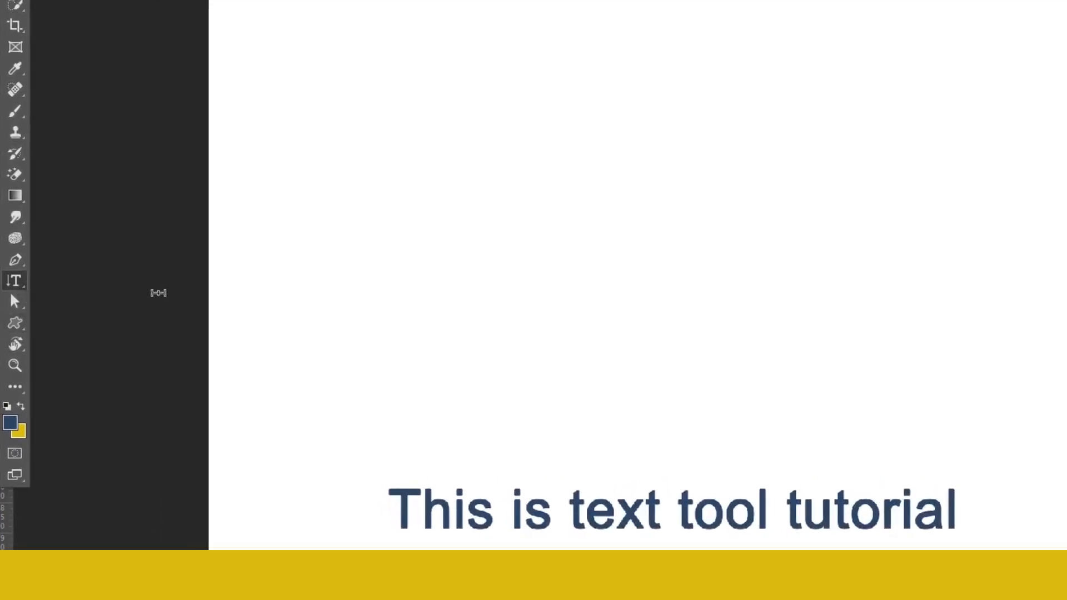
{"action": "left_click", "coordinate": [474, 219]}
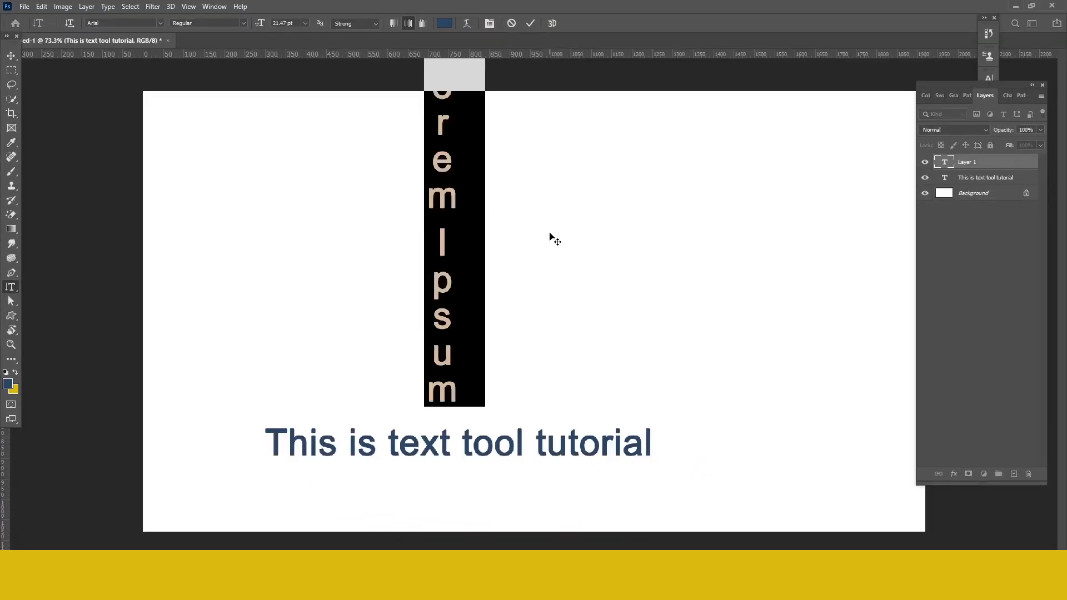
{"action": "type", "text": "Te"}
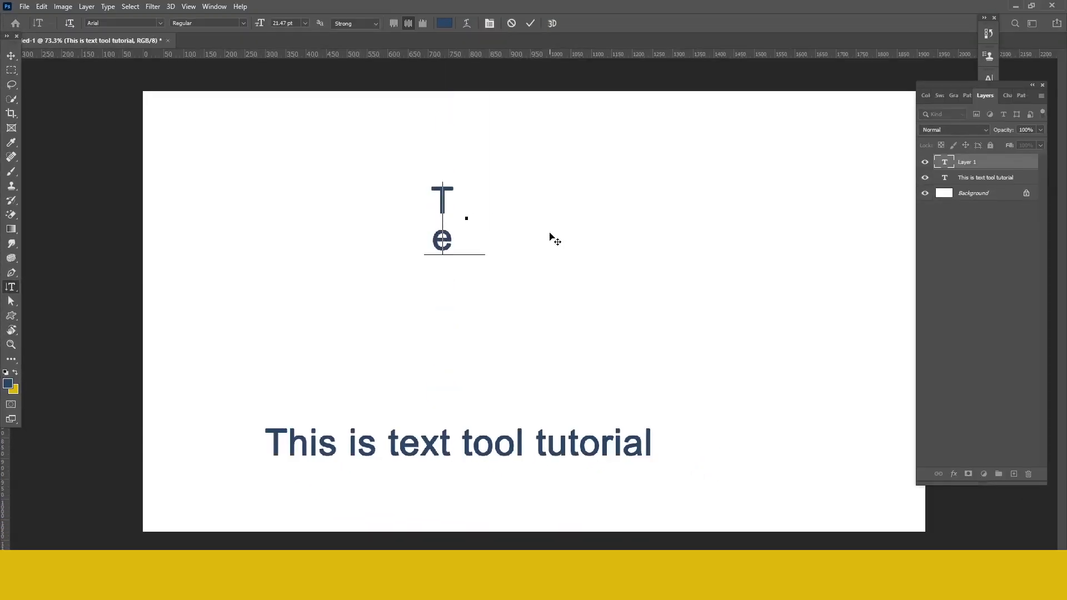
{"action": "type", "text": "xtToll"}
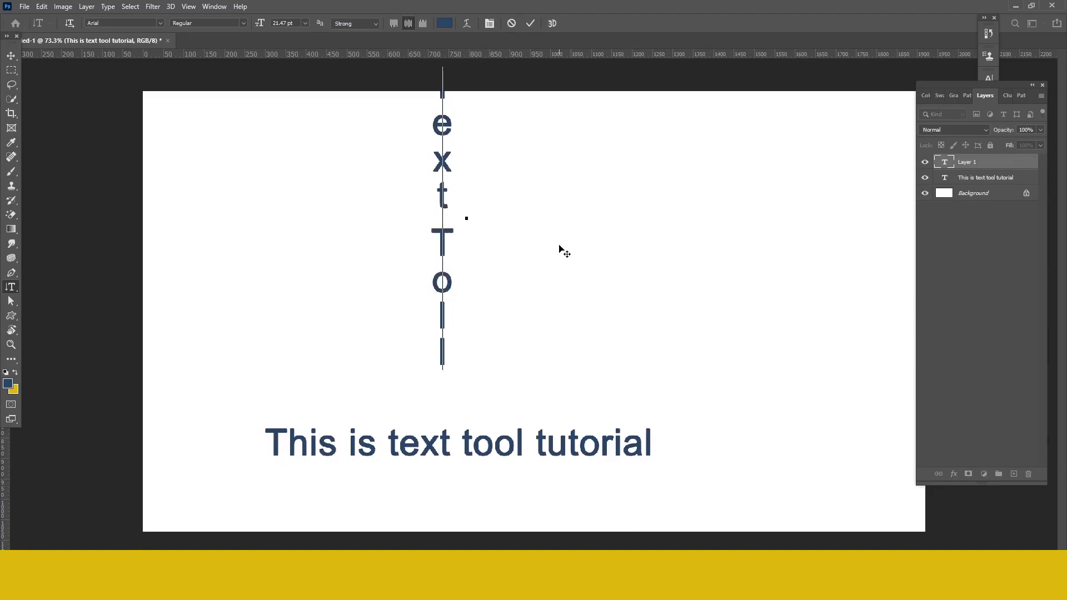
{"action": "left_click_drag", "start_coordinate": [560, 249], "coordinate": [356, 340]}
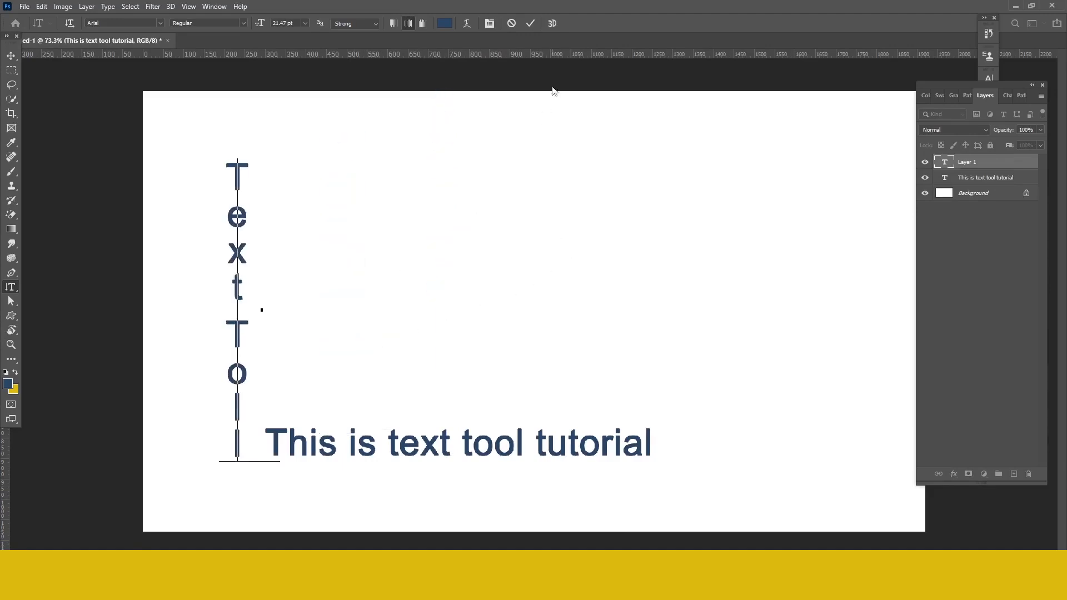
{"action": "left_click", "coordinate": [530, 23]}
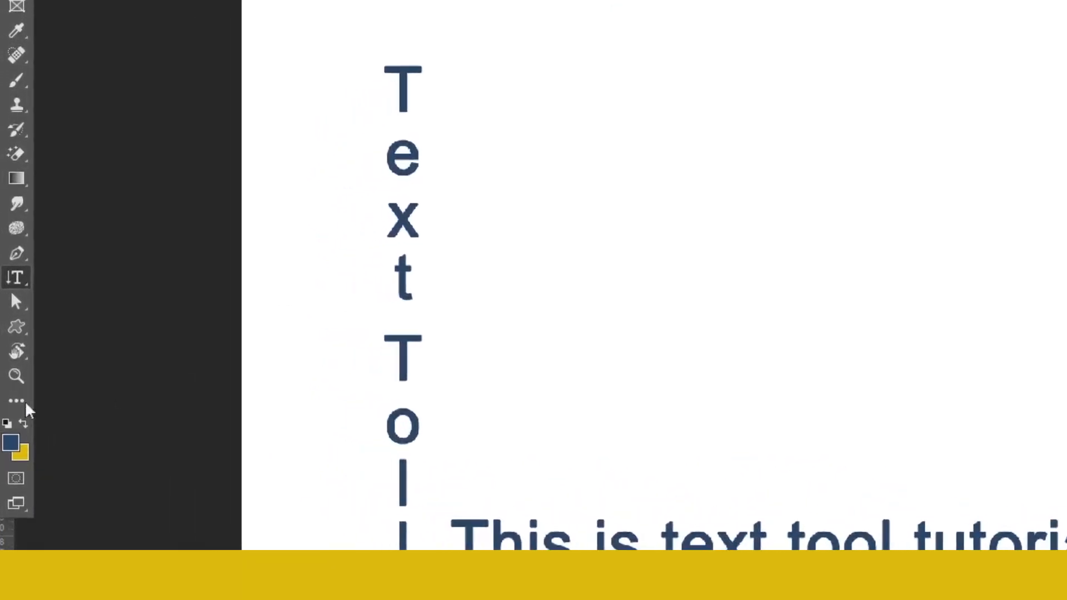
Place the mountain image 258 as an embedded layer and enlarge it to cover the whole canvas
{"action": "right_click", "coordinate": [7, 280]}
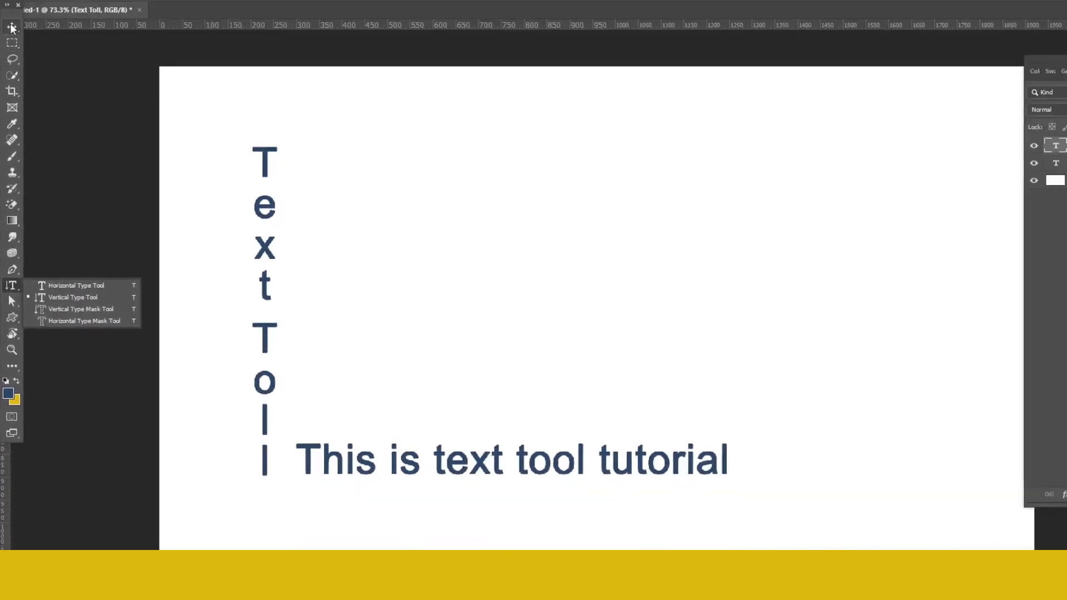
{"action": "left_click", "coordinate": [42, 8]}
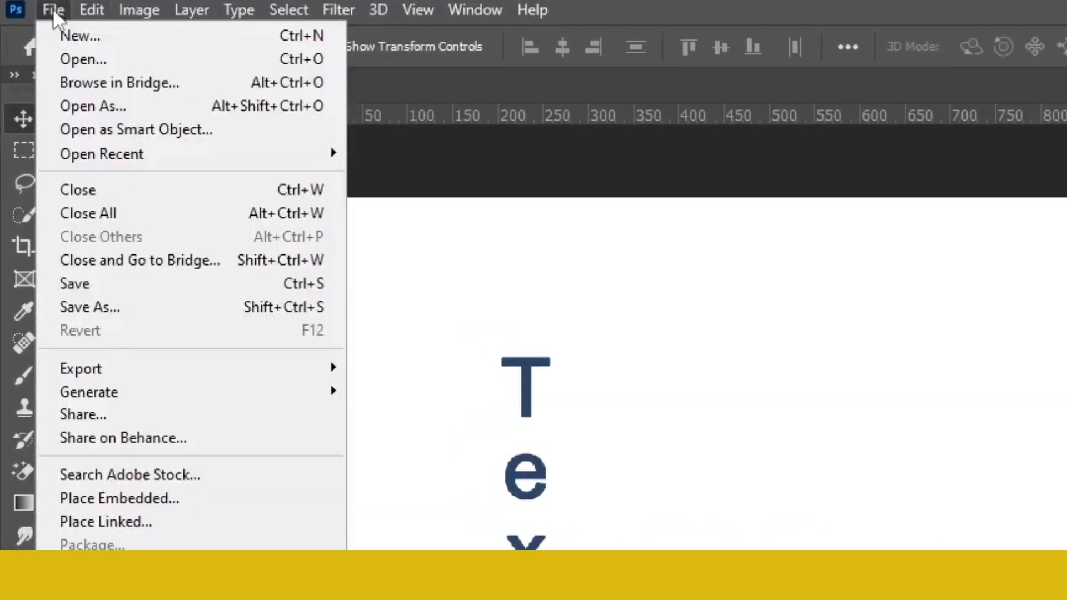
{"action": "left_click", "coordinate": [221, 499]}
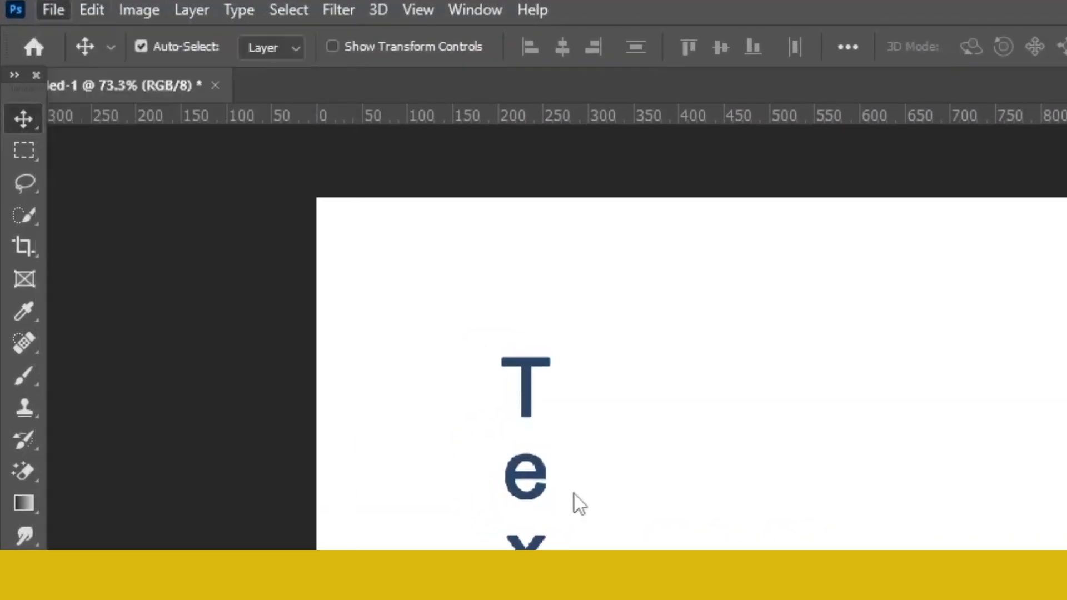
{"action": "double_click", "coordinate": [353, 189]}
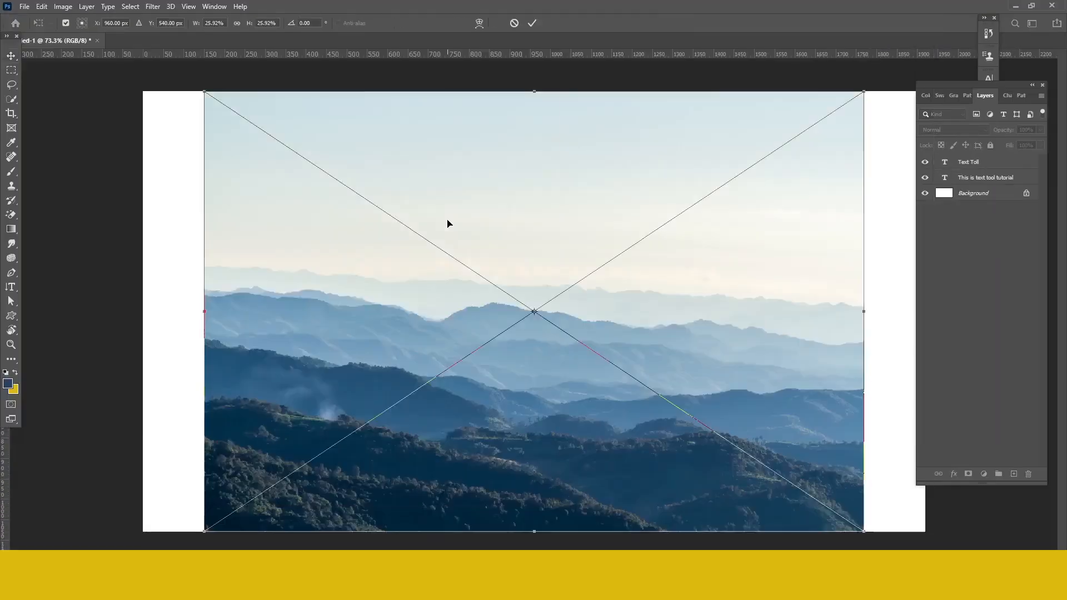
{"action": "scroll", "coordinate": [467, 235], "scroll_direction": "down", "scroll_amount": 3}
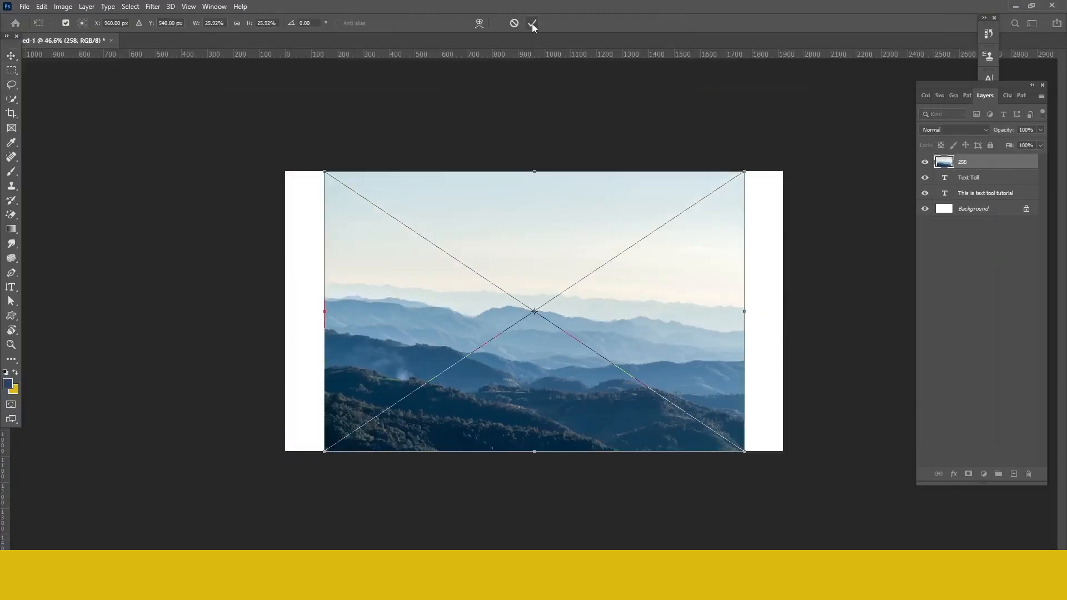
{"action": "left_click_drag", "start_coordinate": [744, 170], "coordinate": [783, 147]}
{"action": "left_click", "coordinate": [531, 24]}
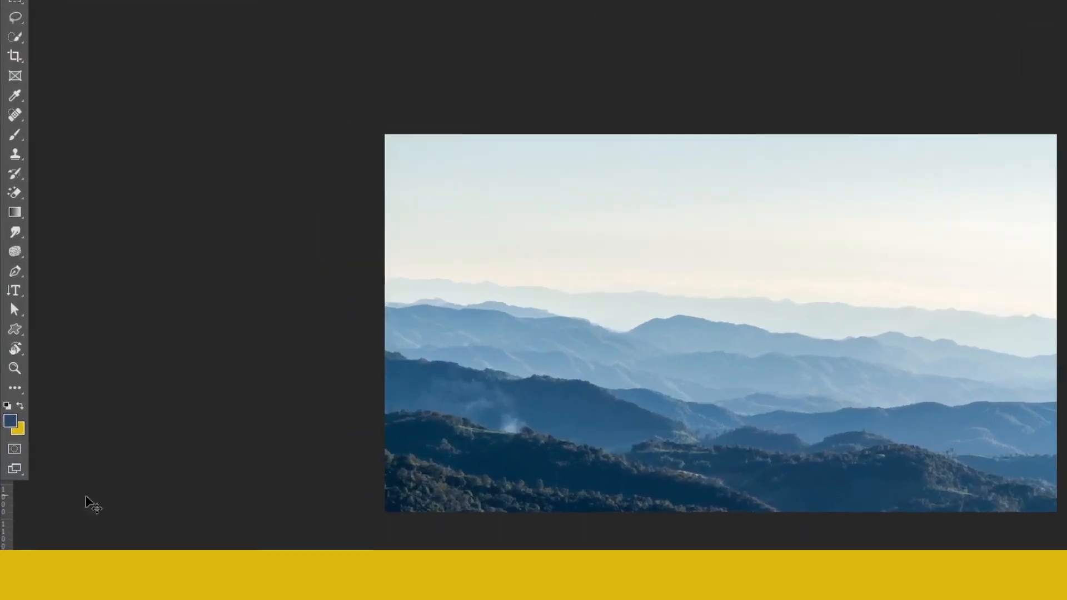
Enter "TEXT" with the Horizontal Type Mask Tool and position it over the dark hills in the image
{"action": "right_click", "coordinate": [28, 310]}
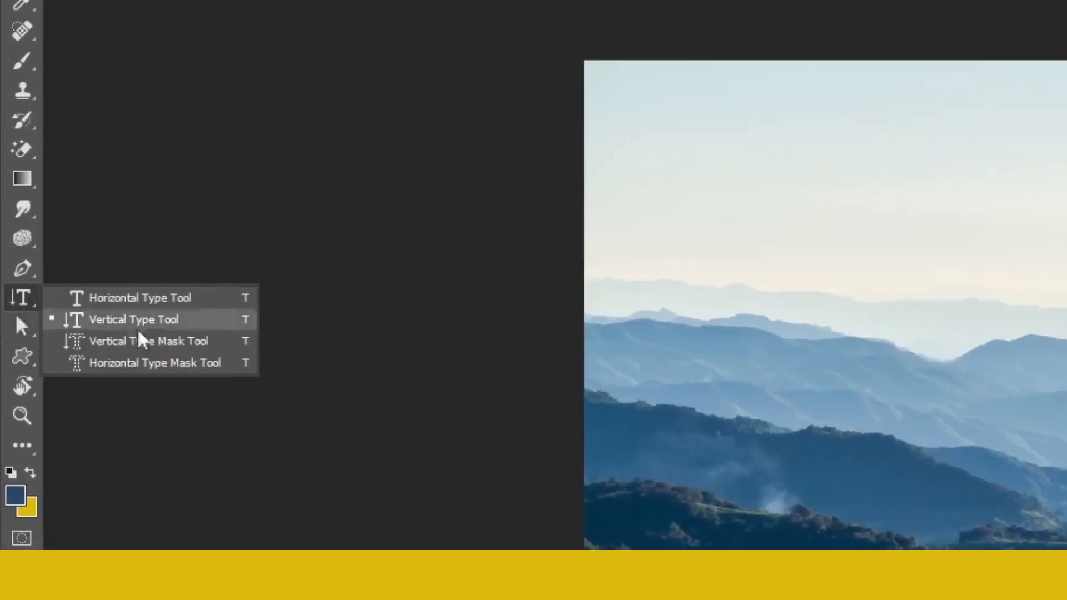
{"action": "left_click", "coordinate": [232, 363]}
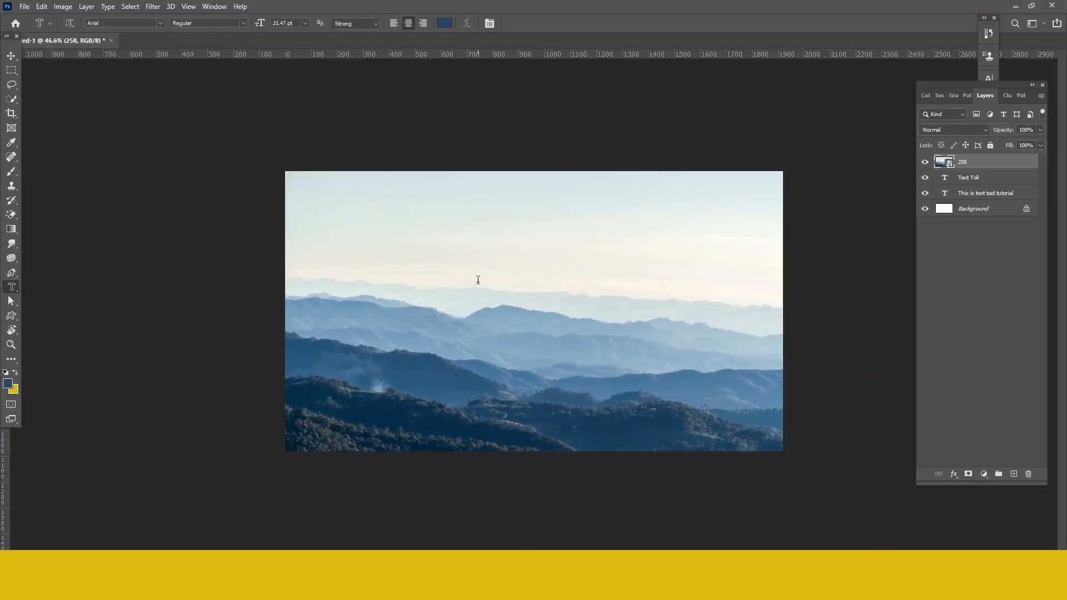
{"action": "left_click", "coordinate": [478, 279]}
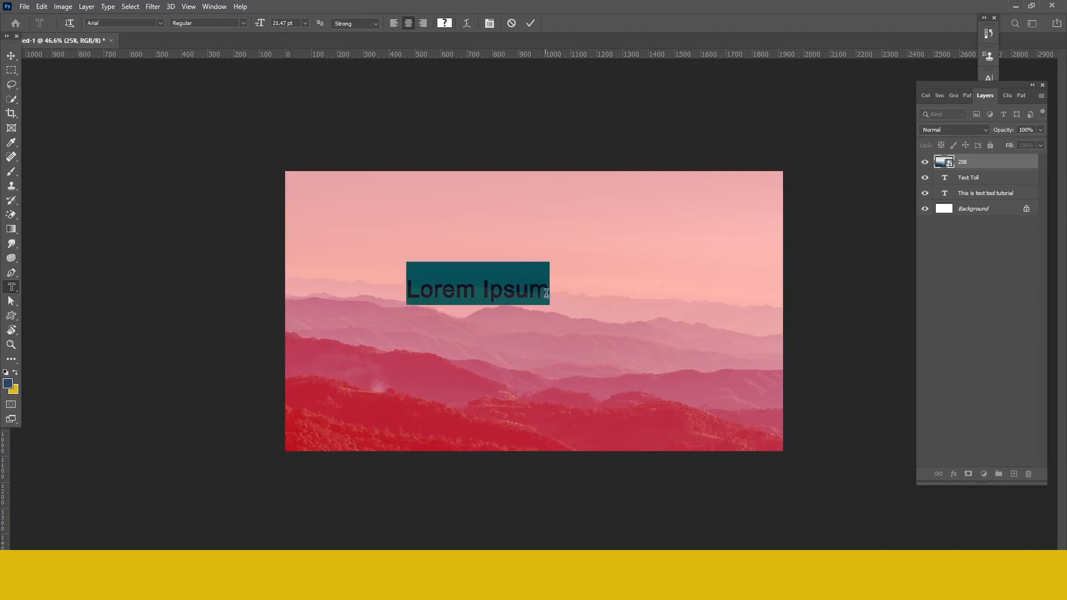
{"action": "key", "text": "BackSpace"}
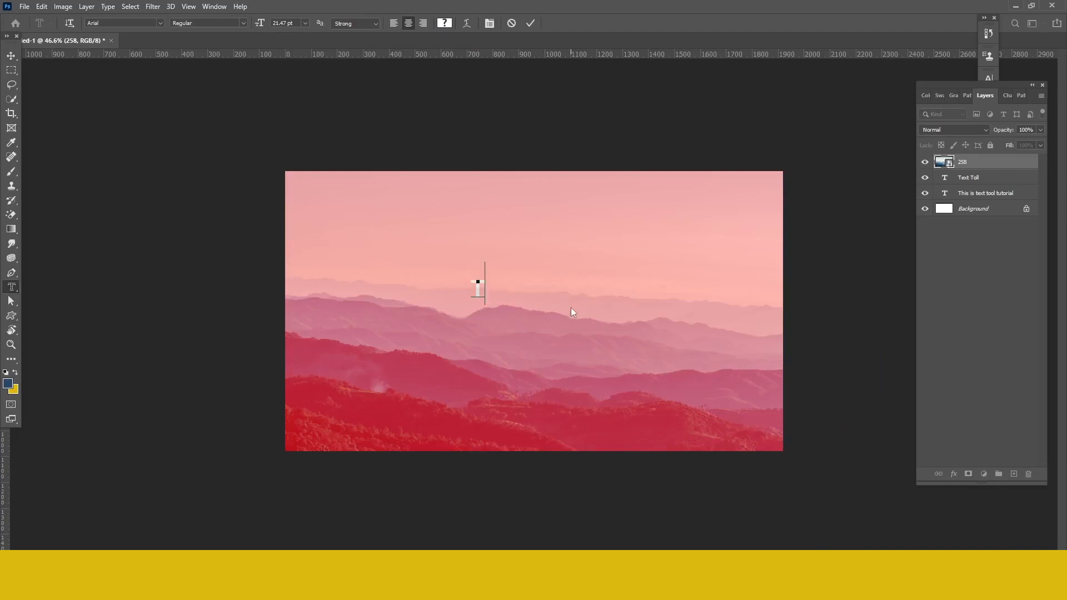
{"action": "type", "text": "TEXT"}
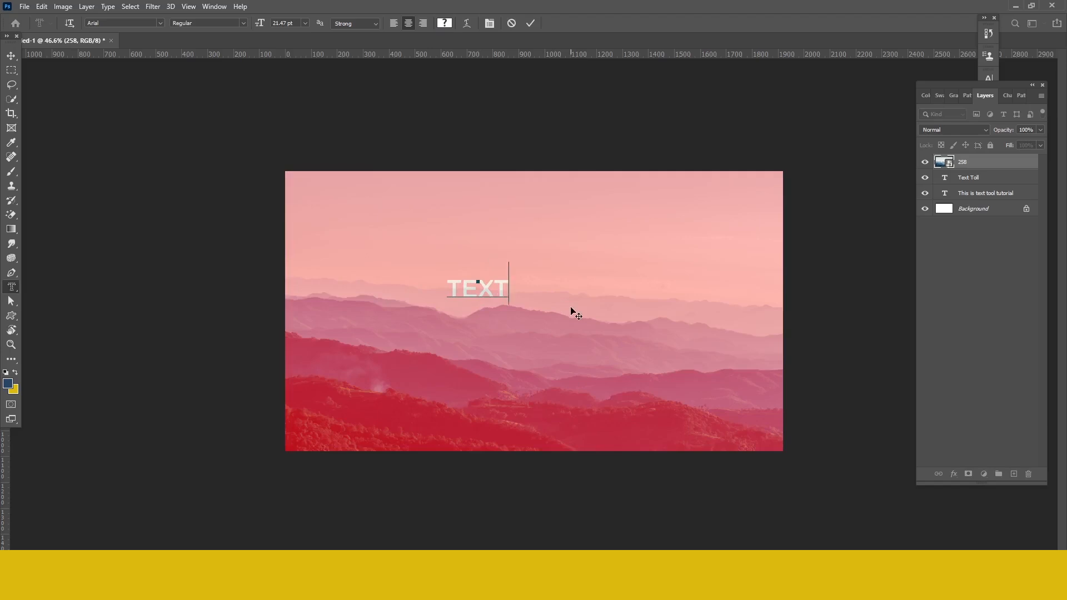
{"action": "left_click_drag", "start_coordinate": [555, 317], "coordinate": [591, 408]}
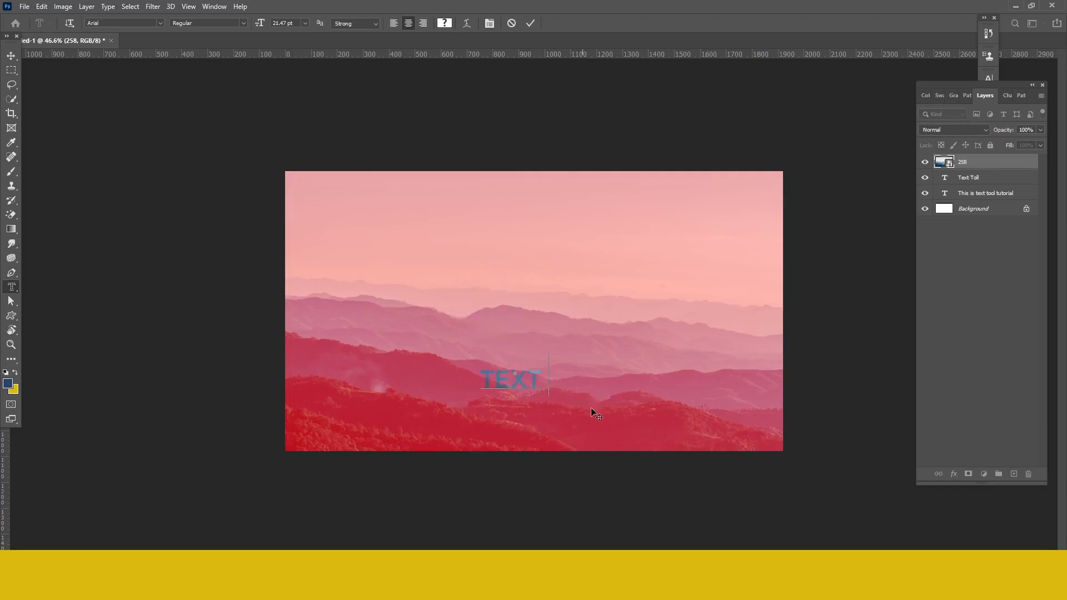
Set all of the mask text to 60 pt and give it a heavier font style
{"action": "key", "text": "ctrl+a"}
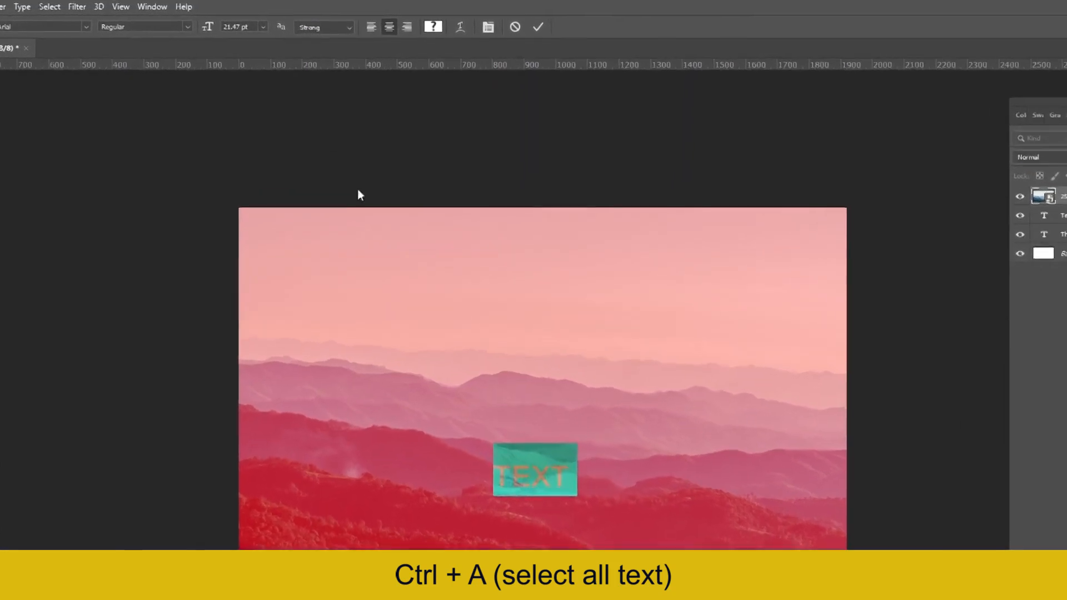
{"action": "left_click", "coordinate": [263, 27]}
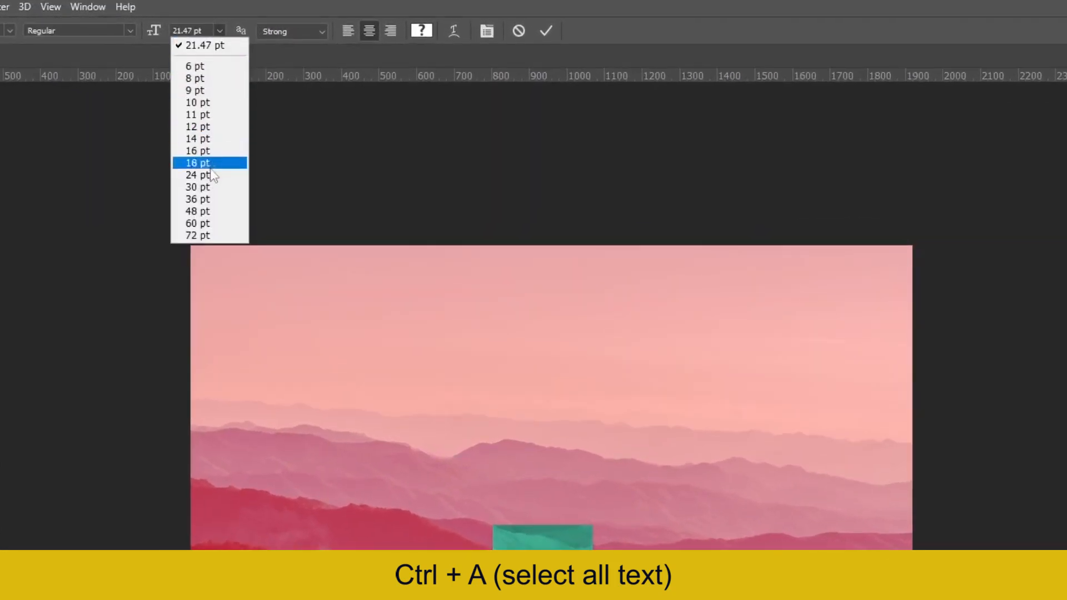
{"action": "left_click", "coordinate": [211, 200]}
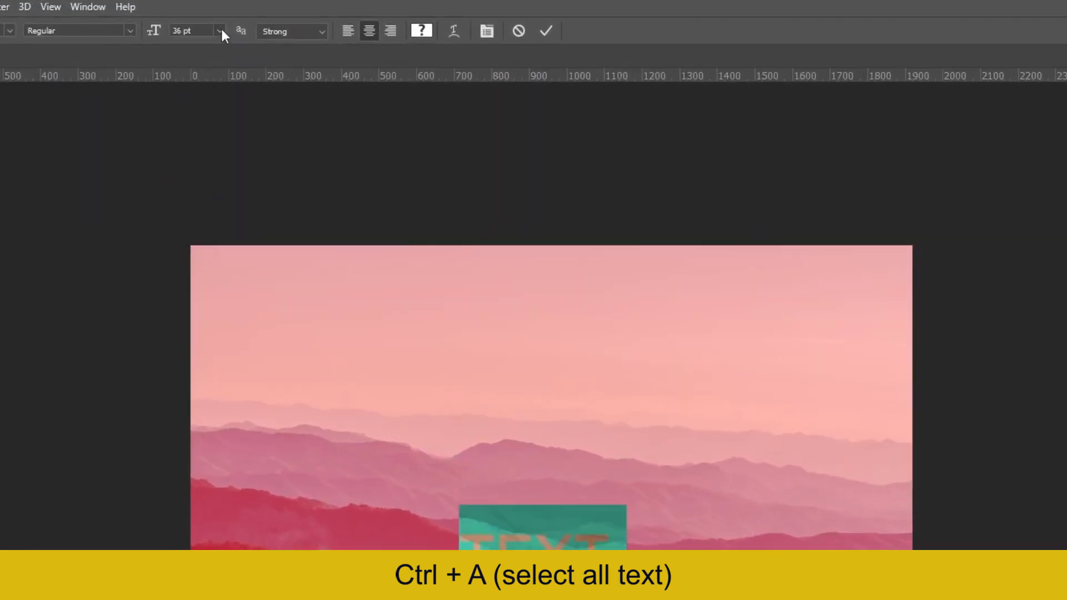
{"action": "left_click", "coordinate": [221, 32]}
{"action": "left_click", "coordinate": [213, 221]}
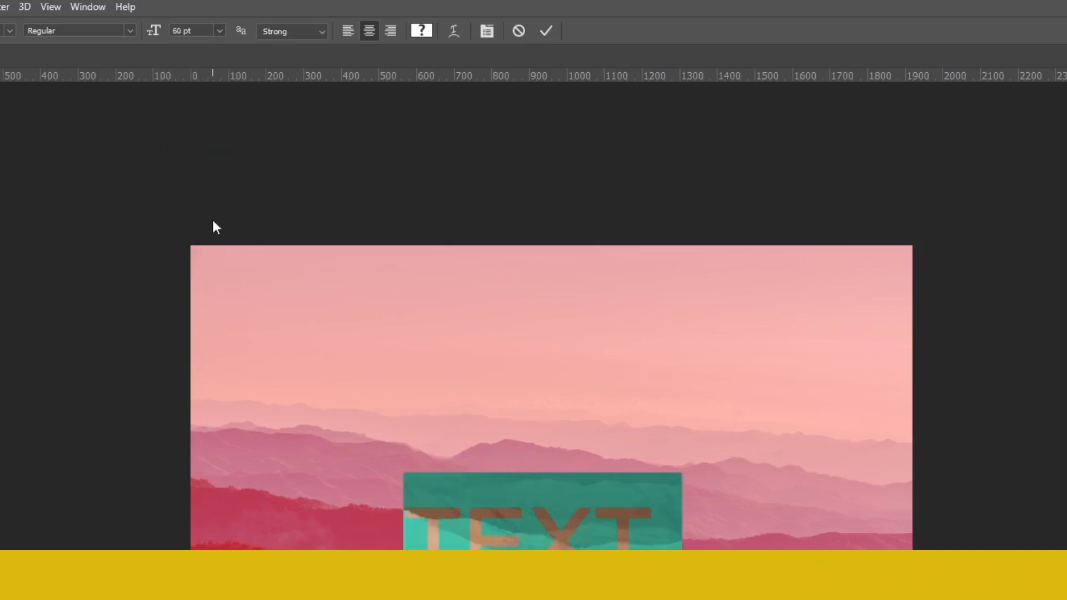
{"action": "left_click", "coordinate": [138, 31]}
{"action": "left_click", "coordinate": [118, 72]}
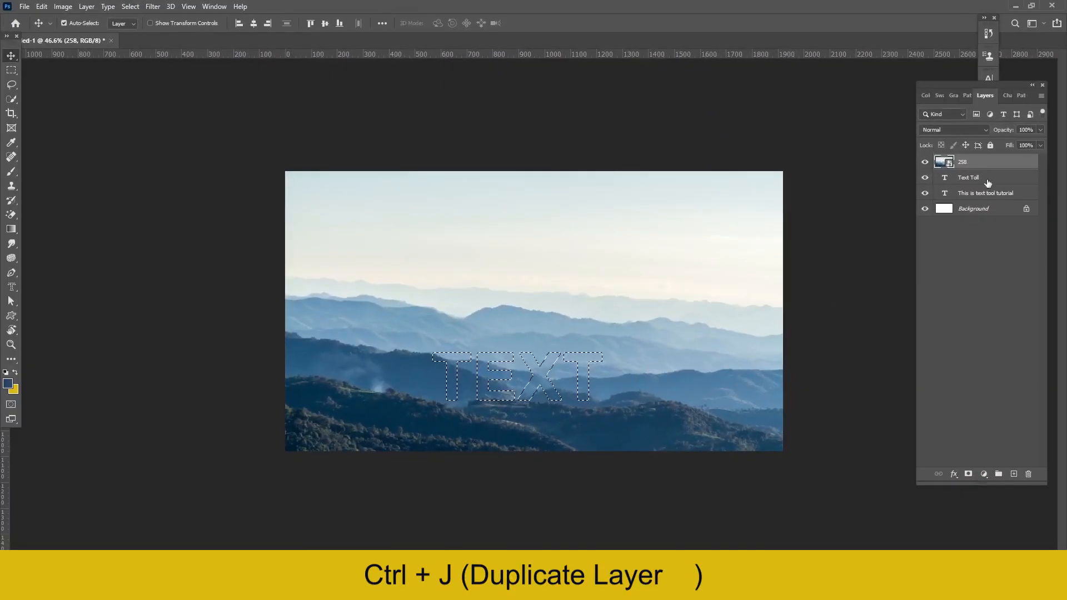
Copy the TEXT-shaped selection of the image onto a new layer and move it up into the sky
{"action": "key", "text": "ctrl+j"}
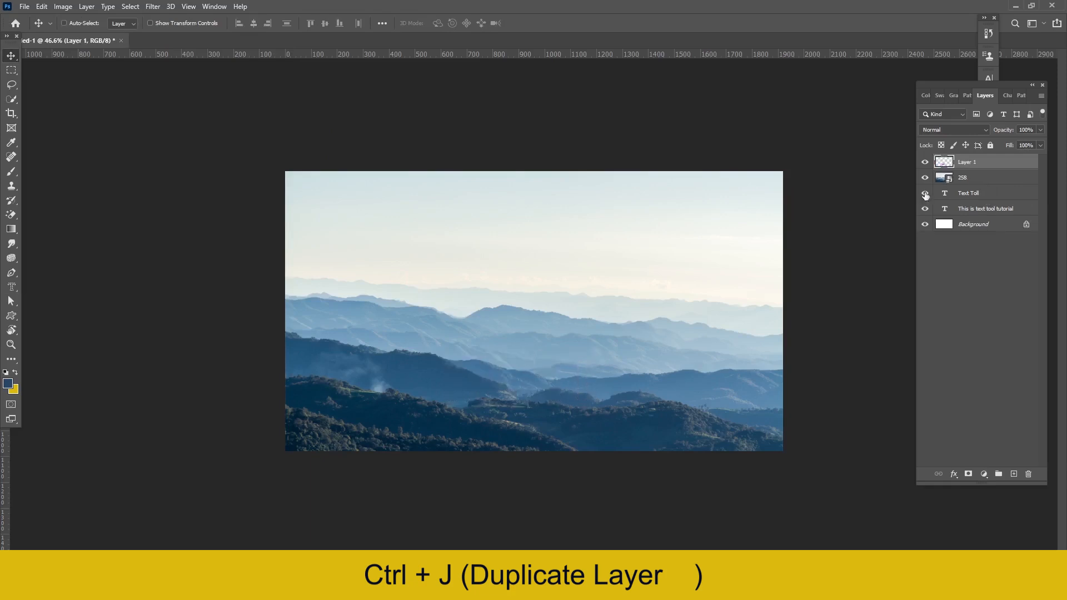
{"action": "key", "text": "ctrl+t"}
{"action": "left_click_drag", "start_coordinate": [565, 384], "coordinate": [570, 252]}
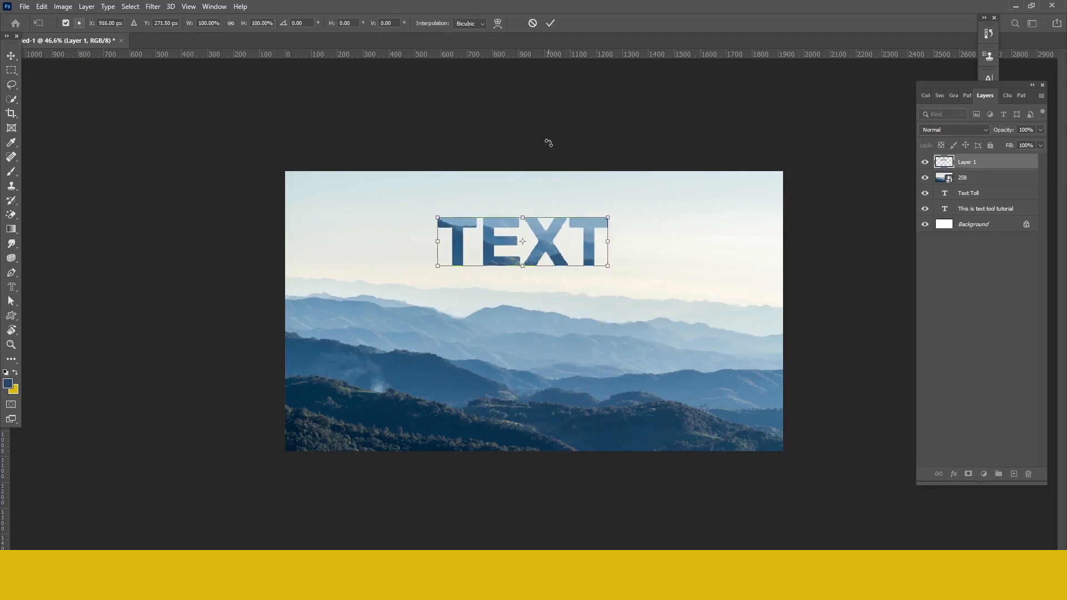
{"action": "left_click", "coordinate": [550, 24]}
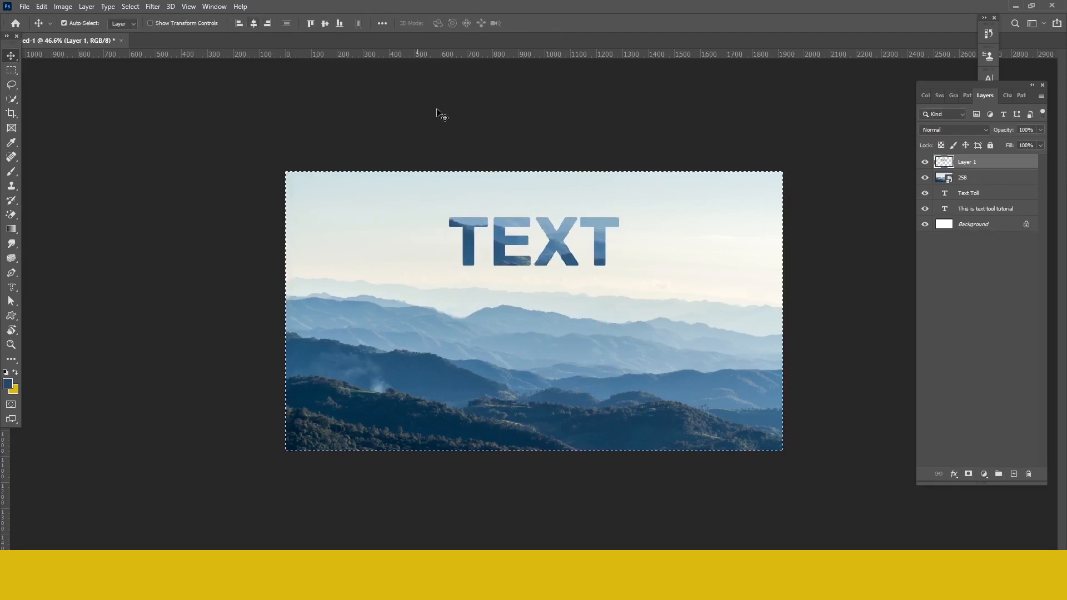
Draw a black circle about 1706 px across from the canvas centre with the Ellipse Tool, and move it down so its top edge lies inside the canvas
{"action": "right_click", "coordinate": [11, 317]}
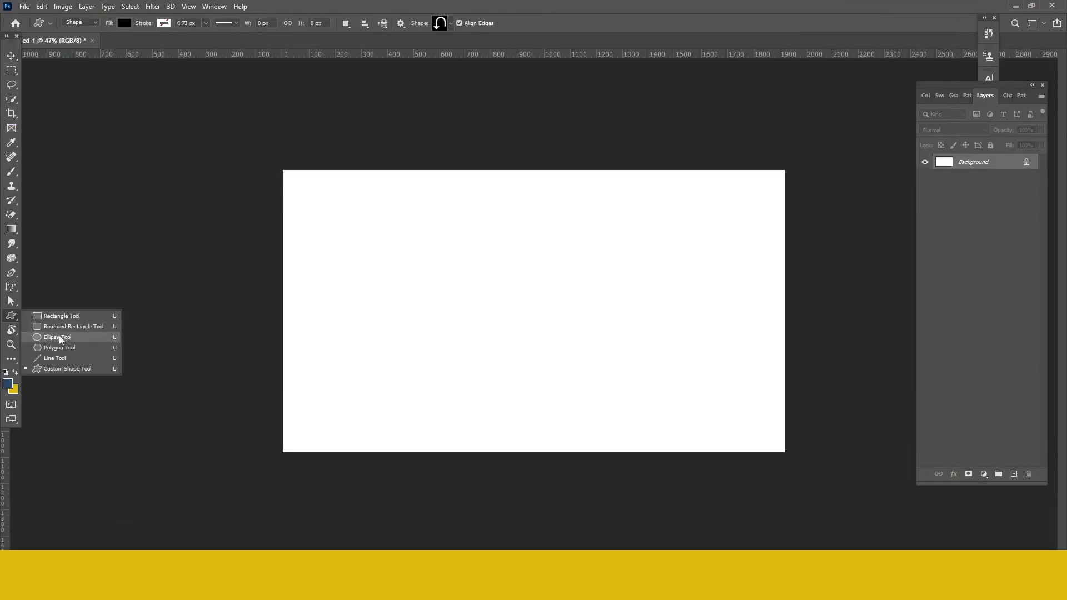
{"action": "left_click", "coordinate": [362, 306]}
{"action": "scroll", "coordinate": [481, 272], "scroll_direction": "down", "scroll_amount": 4}
{"action": "scroll", "coordinate": [506, 279], "scroll_direction": "up", "scroll_amount": 4}
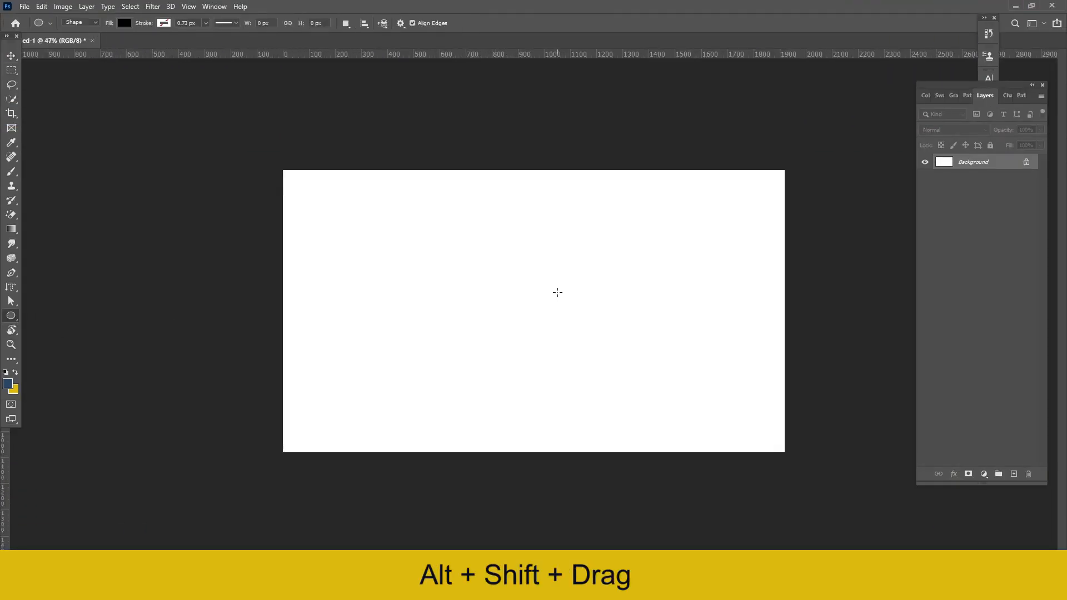
{"action": "left_click_drag", "start_coordinate": [536, 297], "coordinate": [1041, 508]}
{"action": "left_click", "coordinate": [842, 201]}
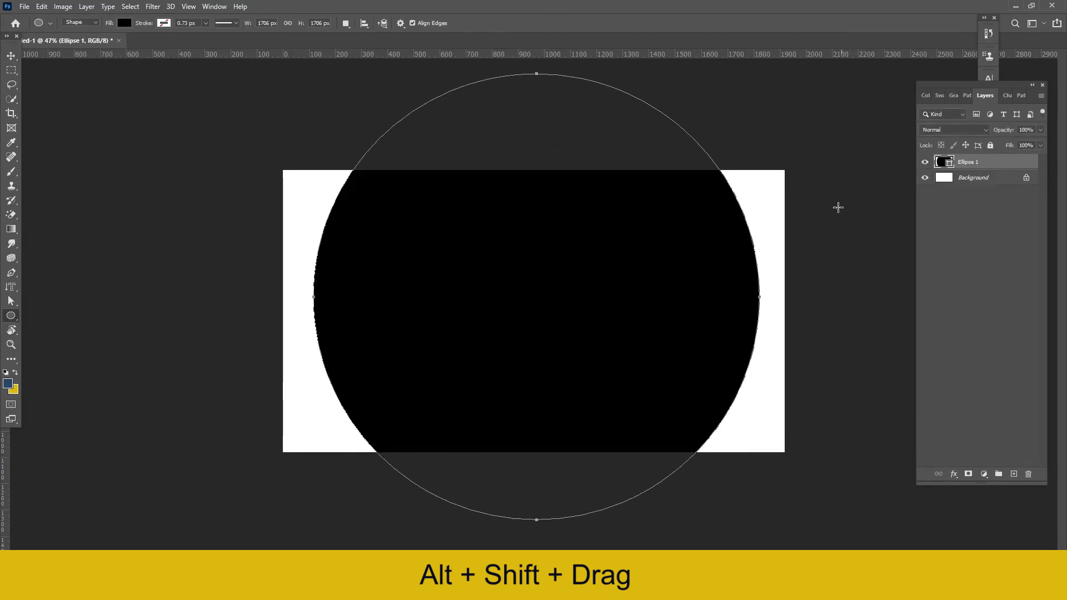
{"action": "key", "text": "v"}
{"action": "left_click_drag", "start_coordinate": [608, 226], "coordinate": [602, 364]}
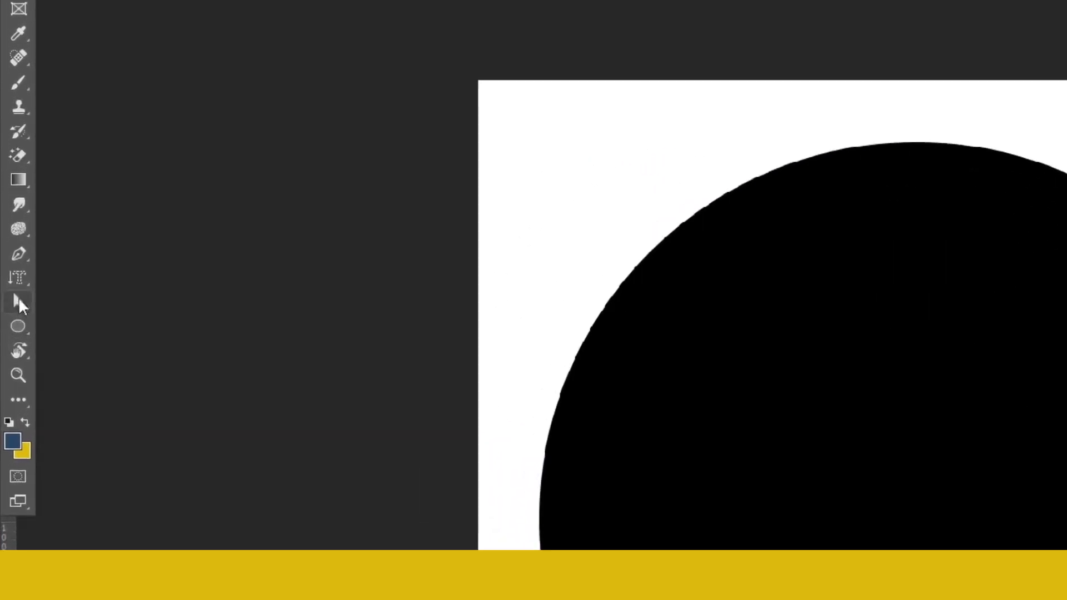
Enter "This is Text Tool Tutorial" along the circle's edge with the Horizontal Type Tool, starting from the centre of its top
{"action": "right_click", "coordinate": [20, 278]}
{"action": "left_click", "coordinate": [54, 278]}
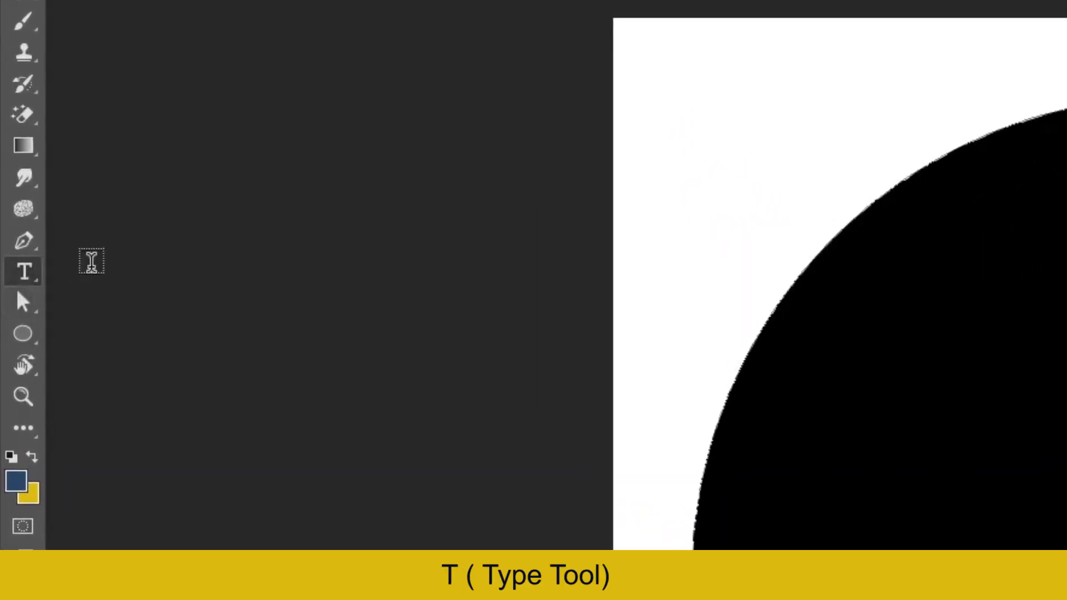
{"action": "right_click", "coordinate": [23, 270]}
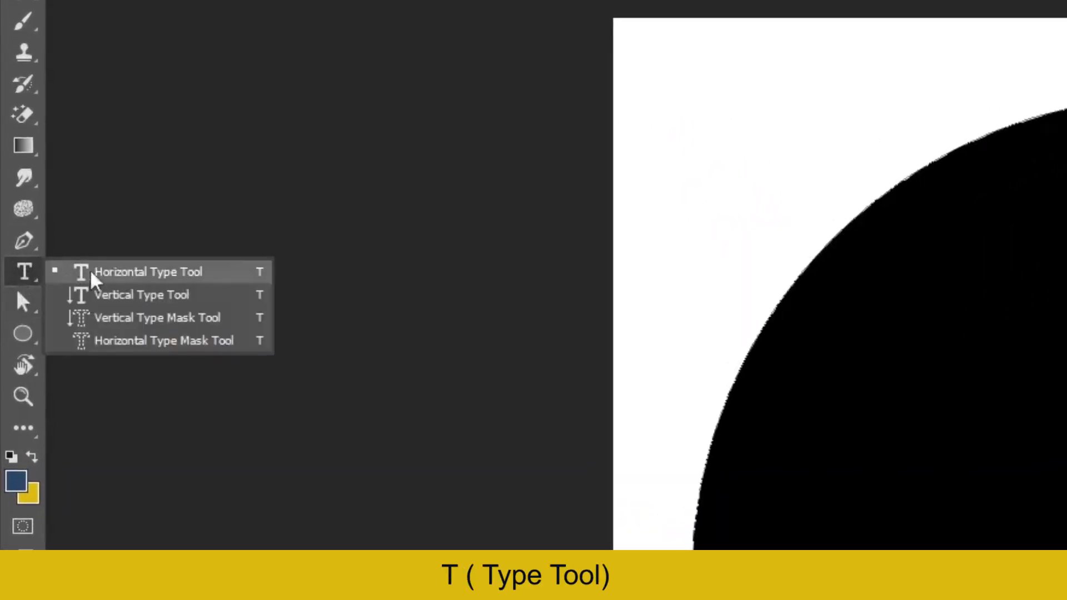
{"action": "left_click", "coordinate": [223, 276]}
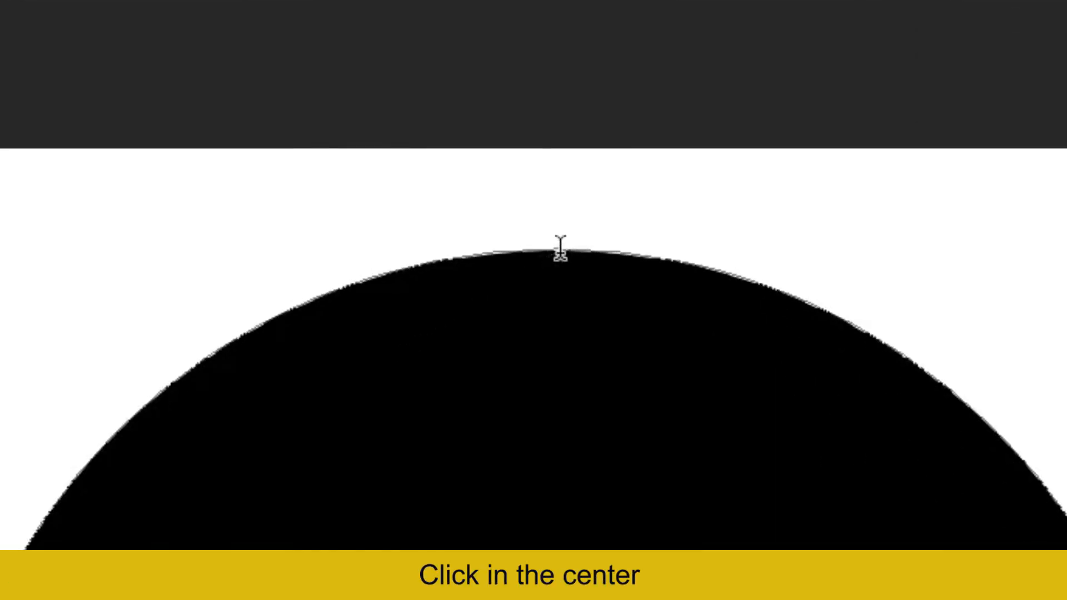
{"action": "left_click", "coordinate": [560, 249]}
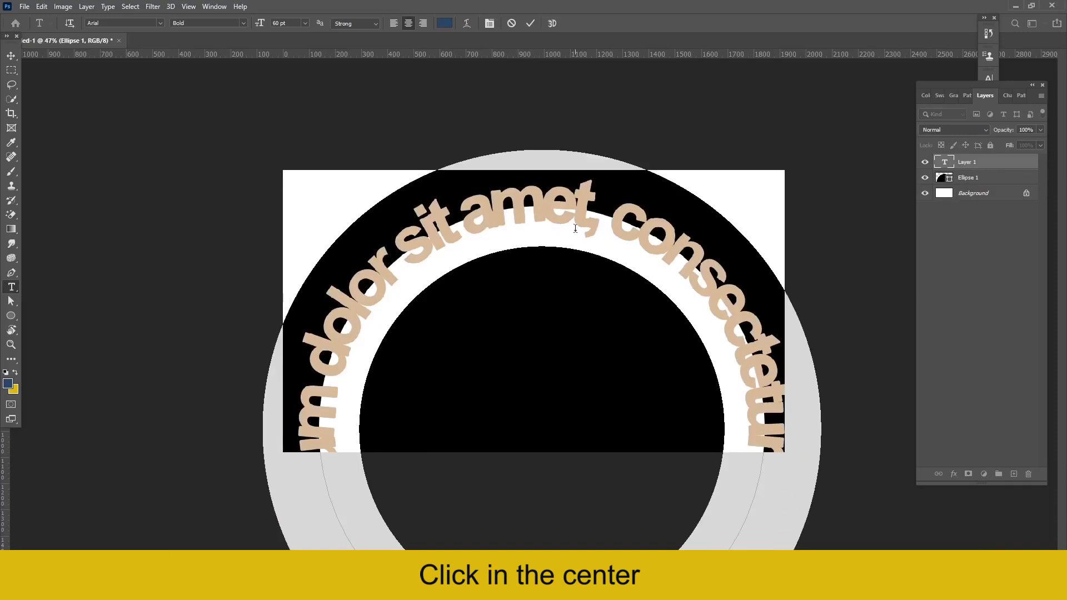
{"action": "type", "text": "This"}
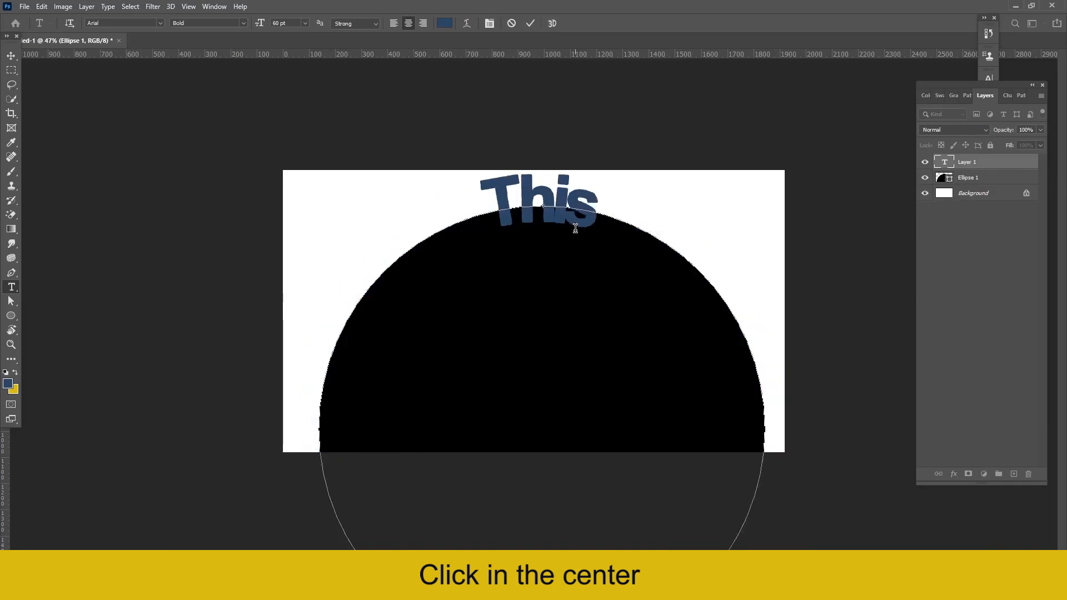
{"action": "type", "text": " is Text"}
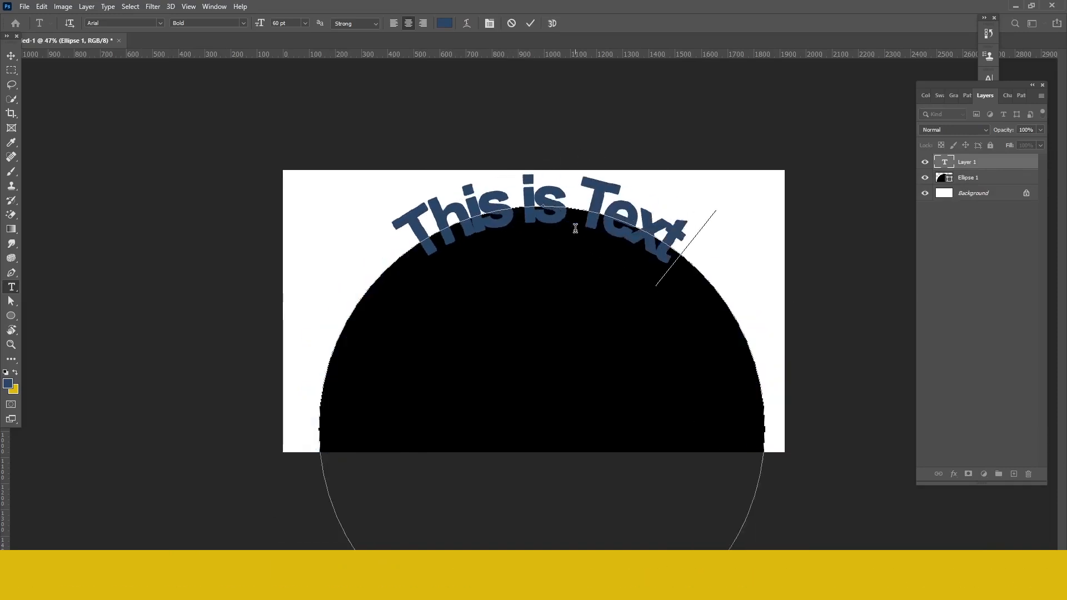
{"action": "type", "text": " Toll"}
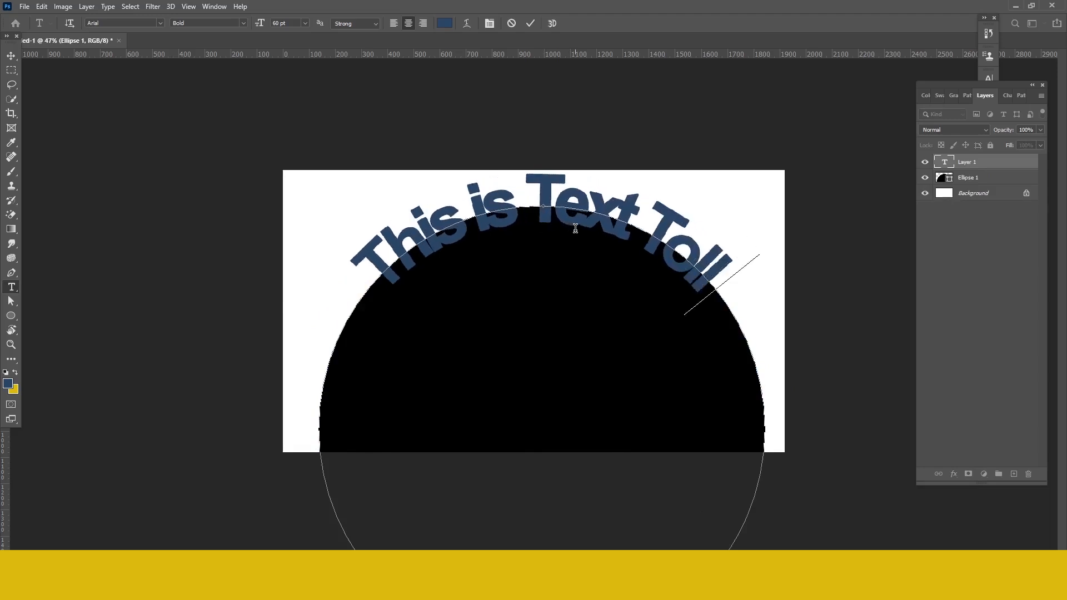
{"action": "key", "text": "BackSpace"}
{"action": "type", "text": "o"}
{"action": "key", "text": "BackSpace"}
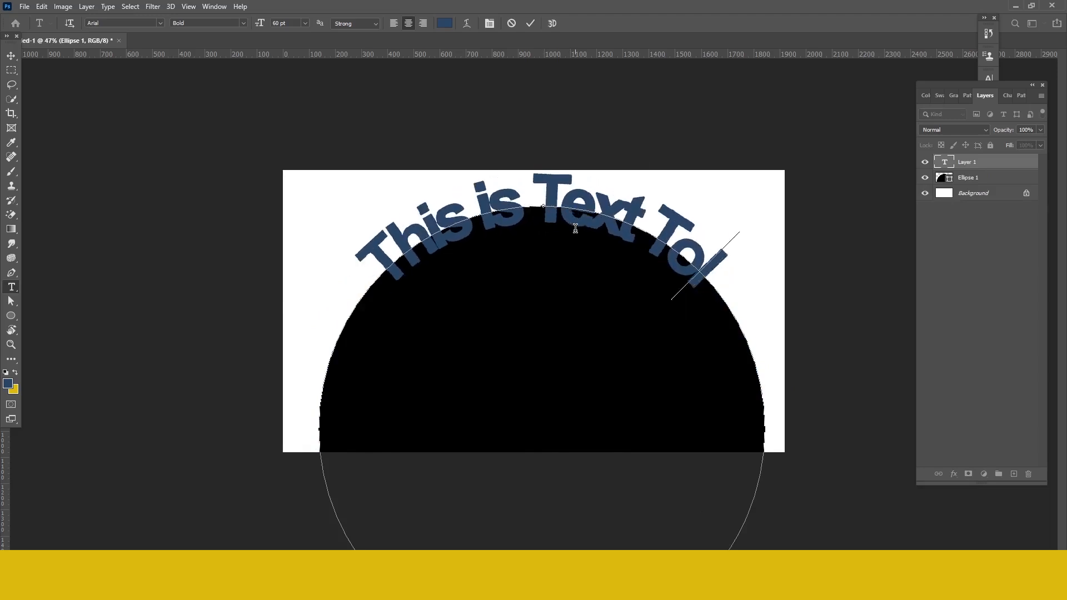
{"action": "key", "text": "BackSpace"}
{"action": "type", "text": "o"}
{"action": "type", "text": "l T"}
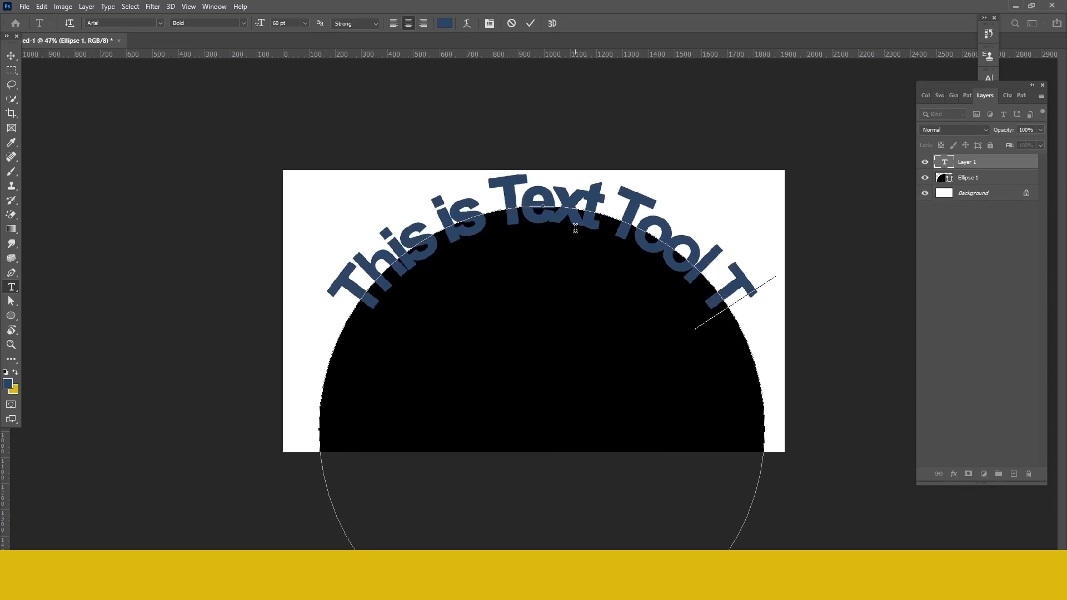
{"action": "type", "text": "utorial"}
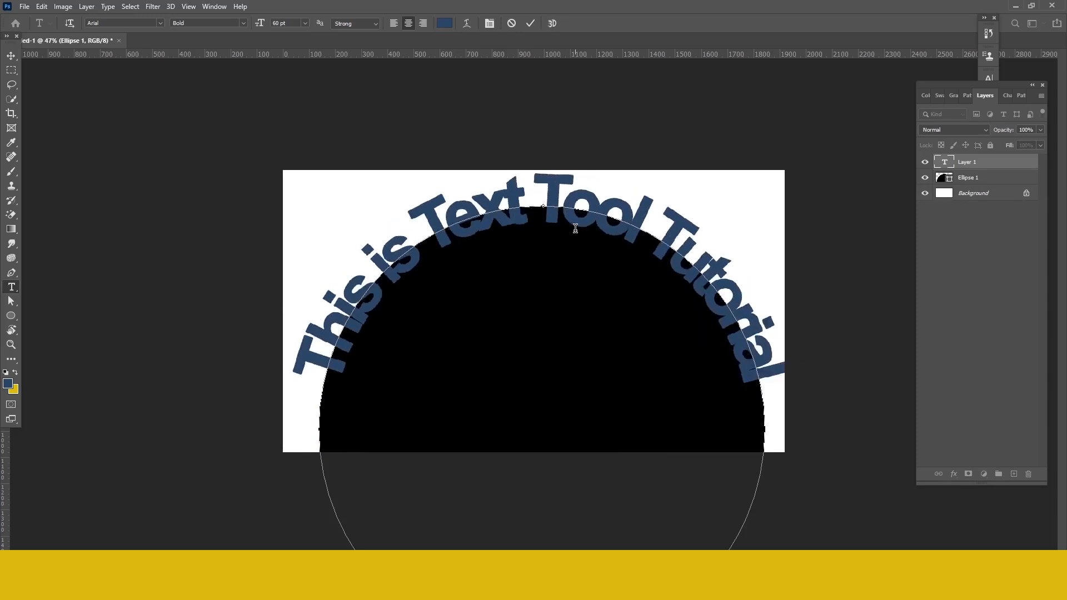
Select all of the curved text and set its tracking to -10 in the Character settings
{"action": "key", "text": "ctrl+a"}
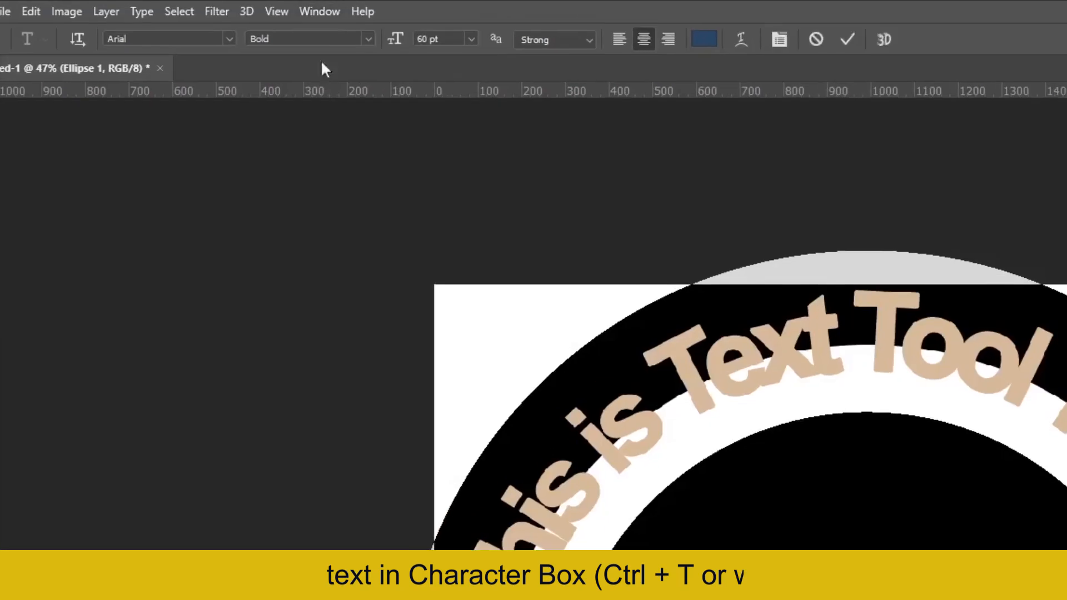
{"action": "left_click", "coordinate": [214, 6]}
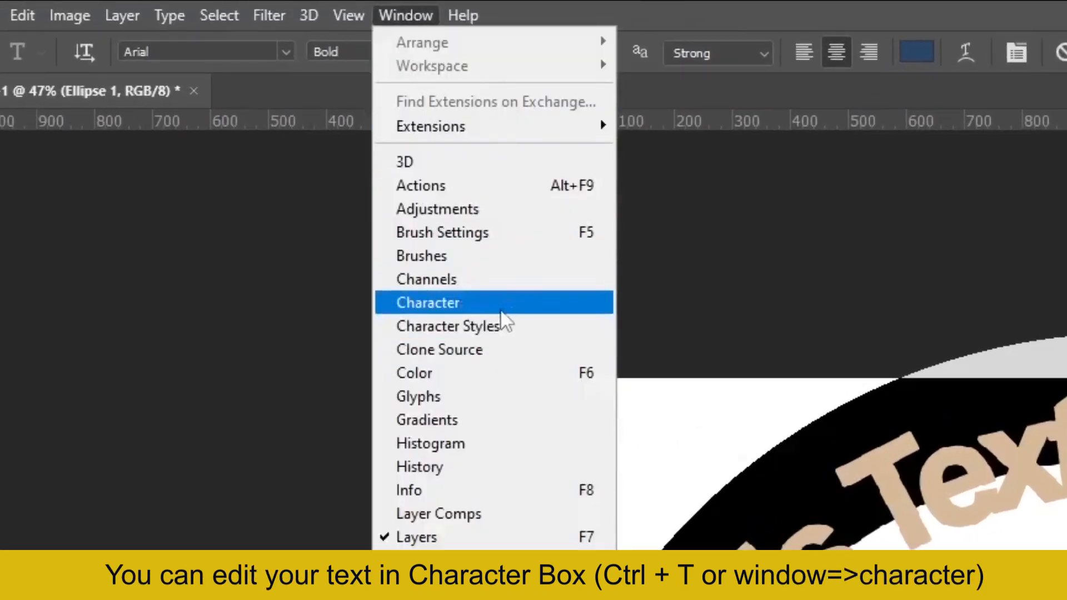
{"action": "left_click", "coordinate": [528, 300]}
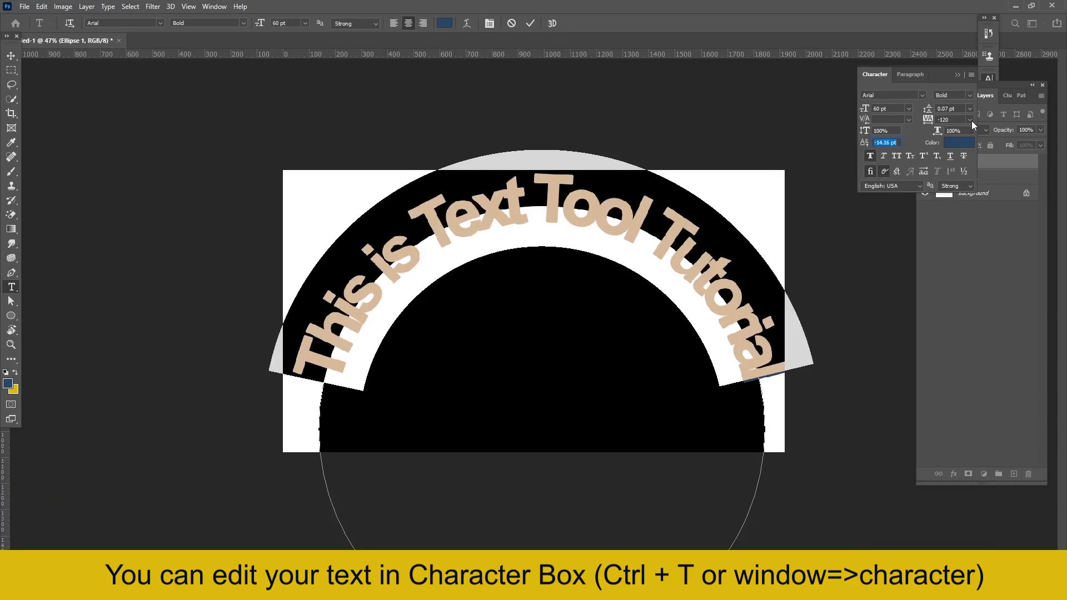
{"action": "left_click", "coordinate": [970, 120]}
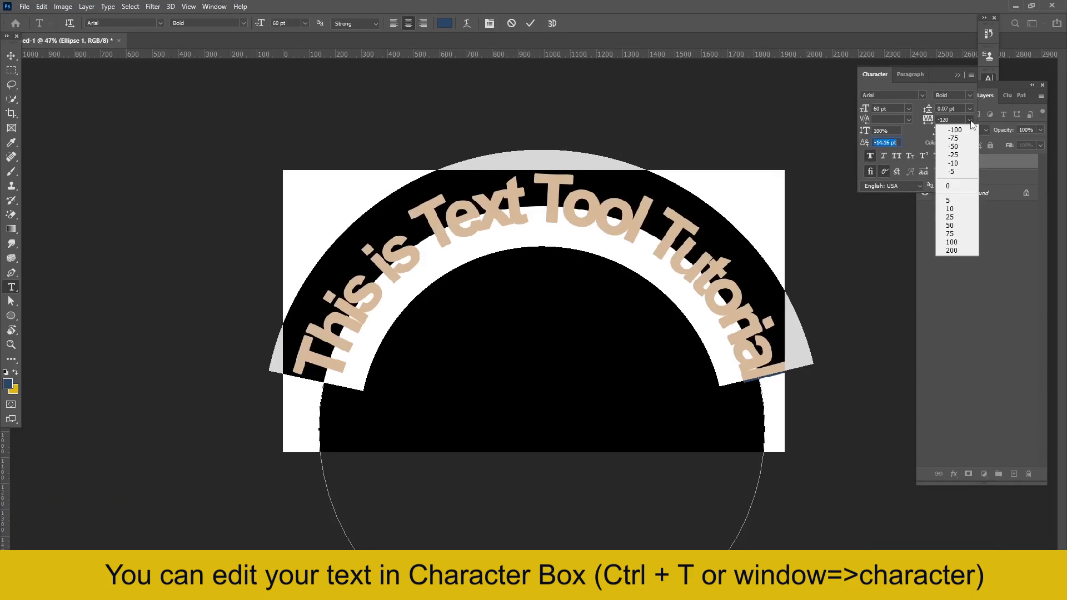
{"action": "left_click", "coordinate": [958, 185]}
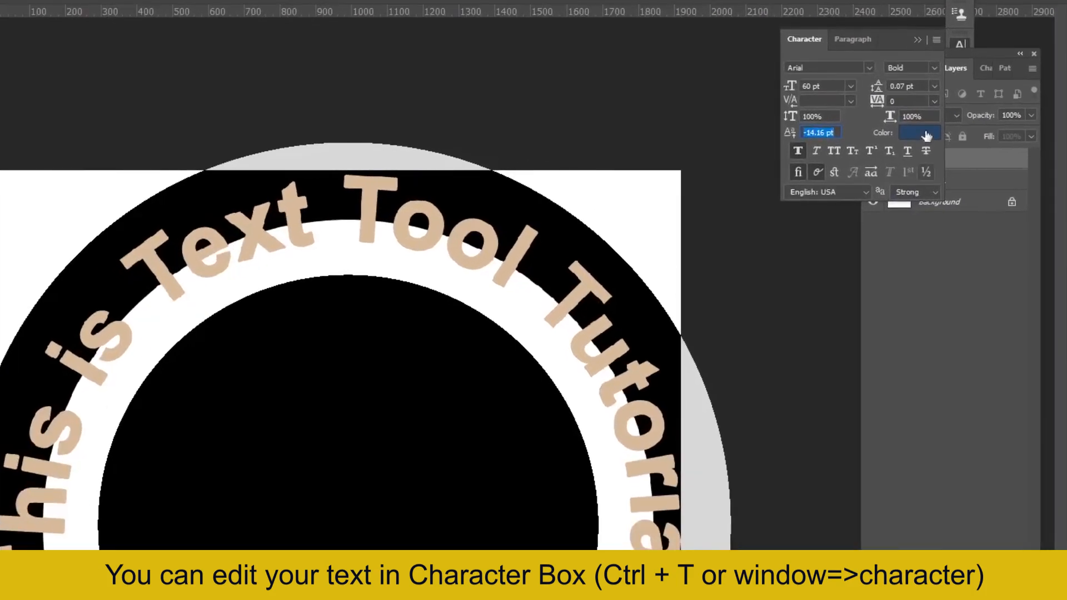
{"action": "left_click", "coordinate": [939, 106]}
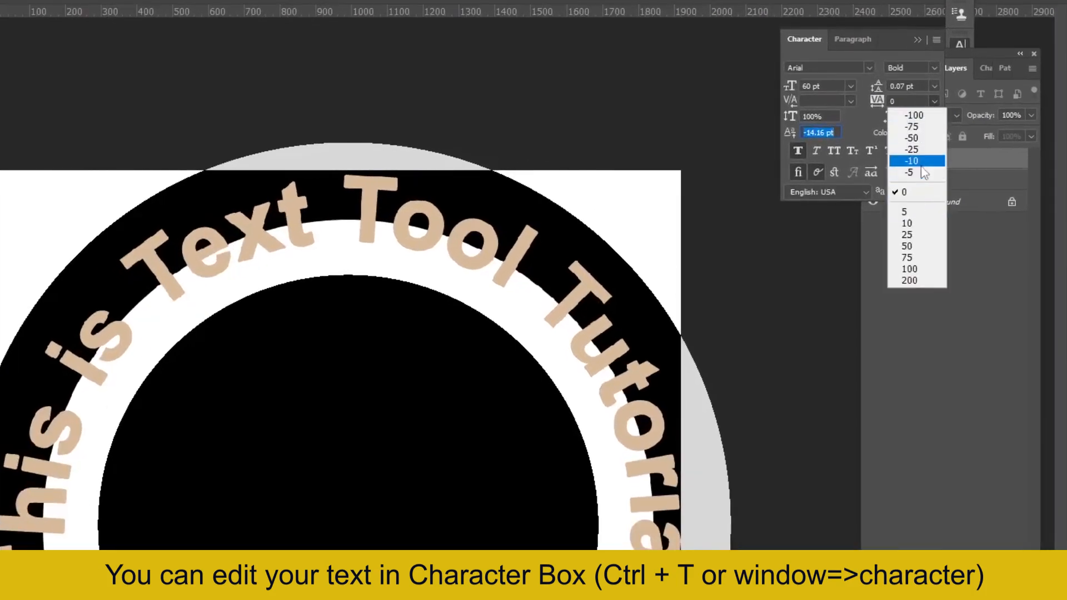
{"action": "left_click", "coordinate": [922, 162]}
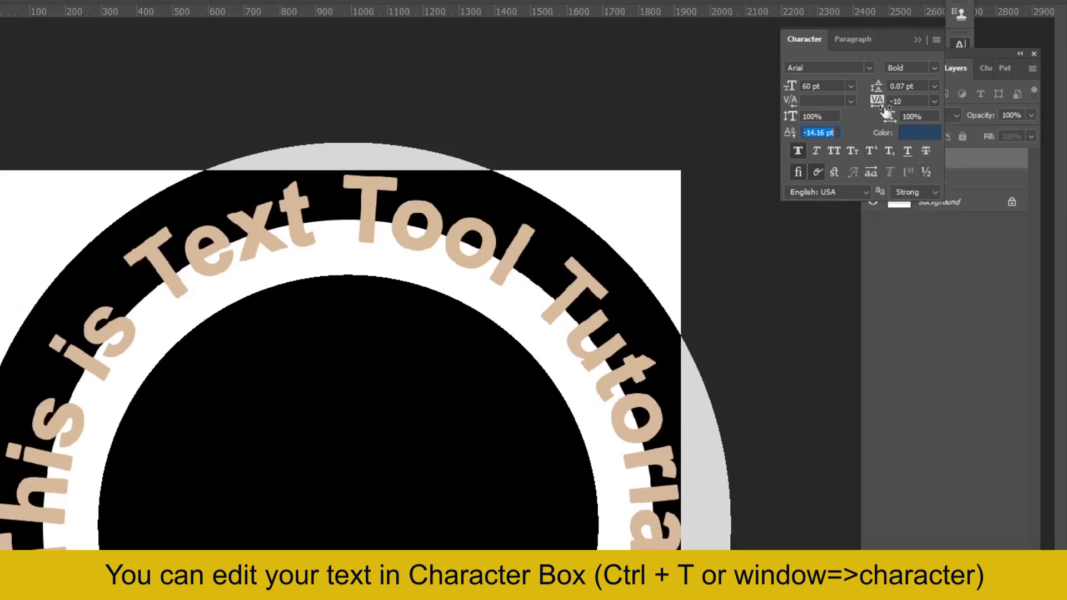
Set the curved text's size to 36 pt, commit it, and hide the Ellipse 1 layer
{"action": "left_click", "coordinate": [851, 86]}
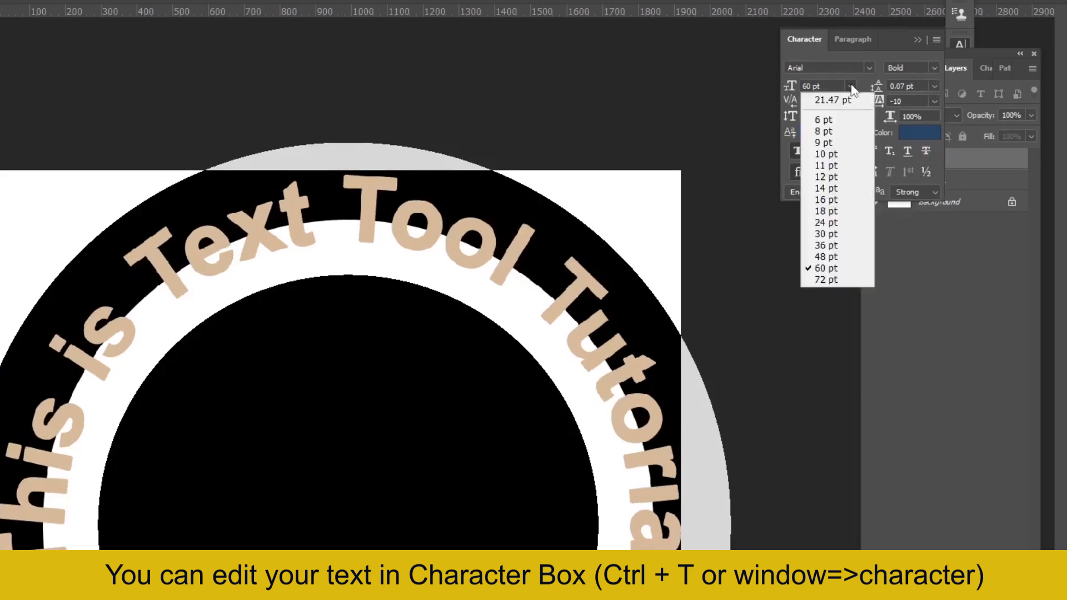
{"action": "left_click", "coordinate": [825, 245]}
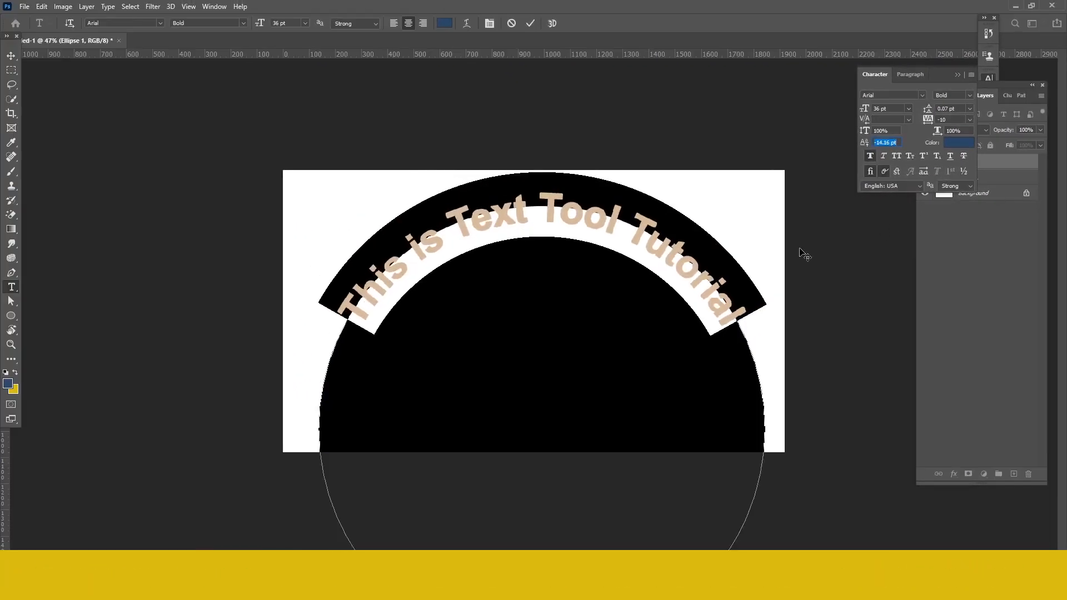
{"action": "left_click", "coordinate": [531, 24]}
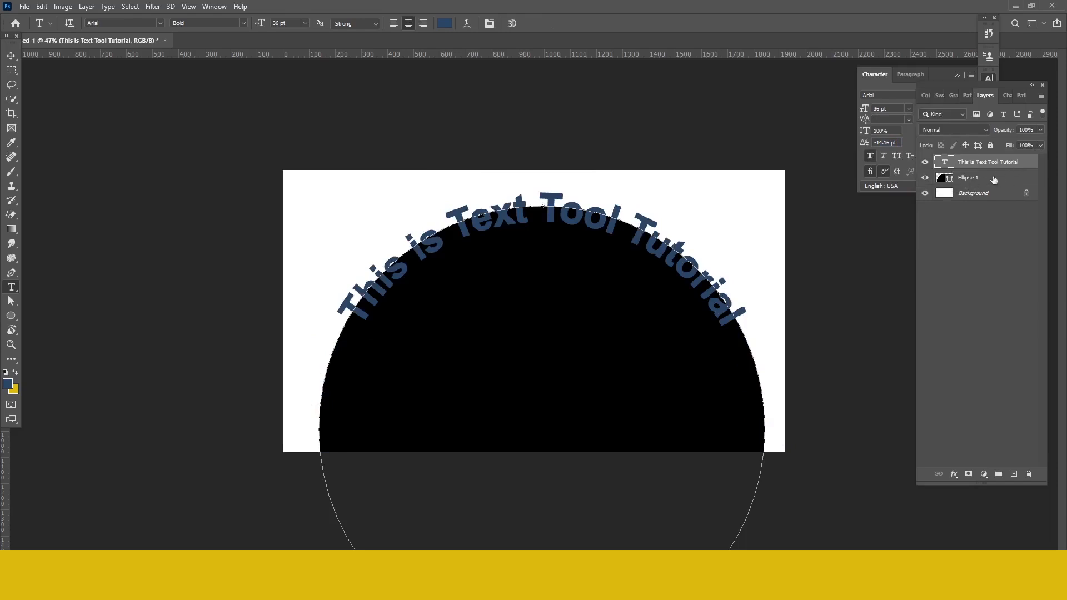
{"action": "left_click", "coordinate": [924, 178]}
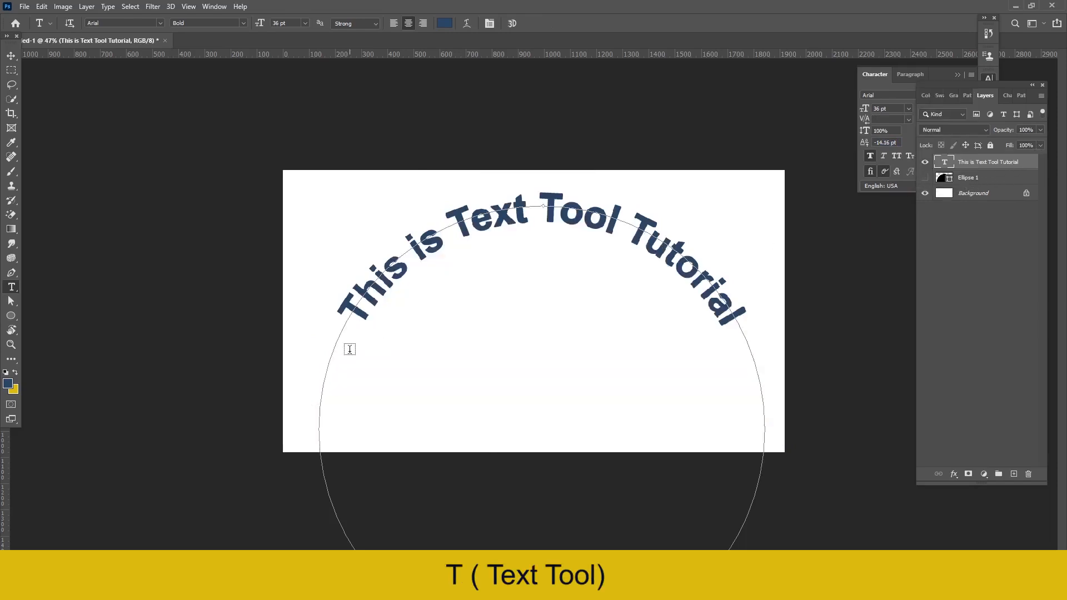
Add the horizontal text "Photoshop" as a separate layer and position it centred beneath the curved text
{"action": "scroll", "coordinate": [502, 309], "scroll_direction": "down", "scroll_amount": 1}
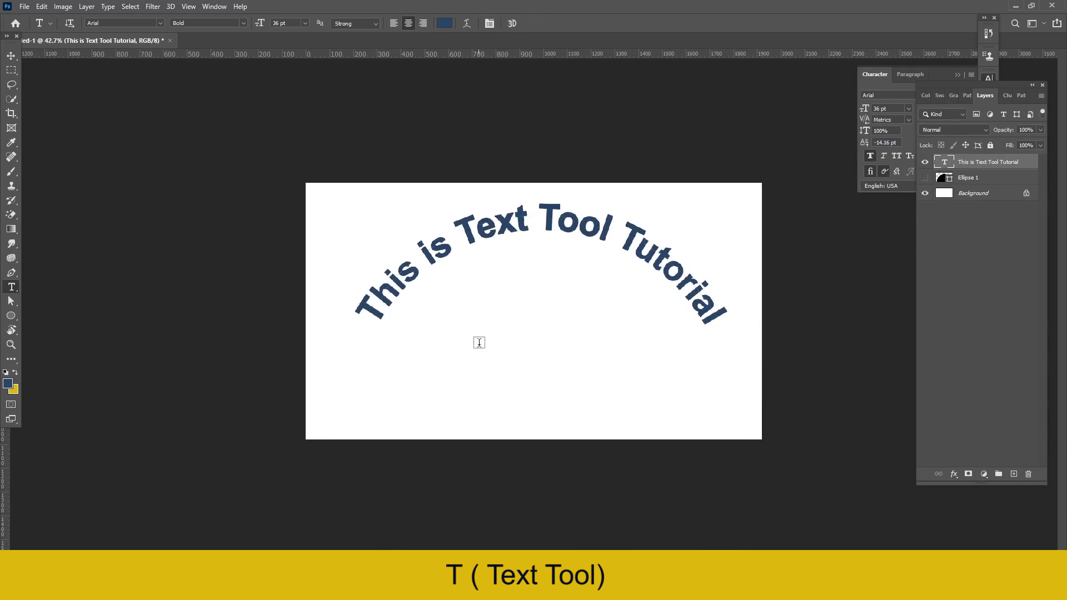
{"action": "left_click", "coordinate": [479, 355]}
{"action": "type", "text": "Ph"}
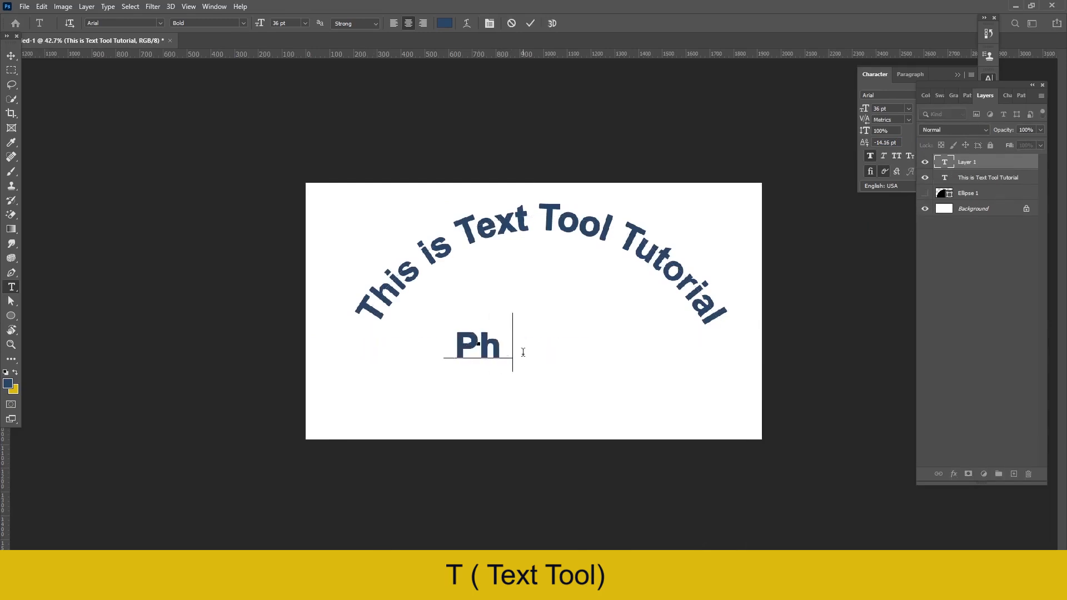
{"action": "type", "text": "otoshop"}
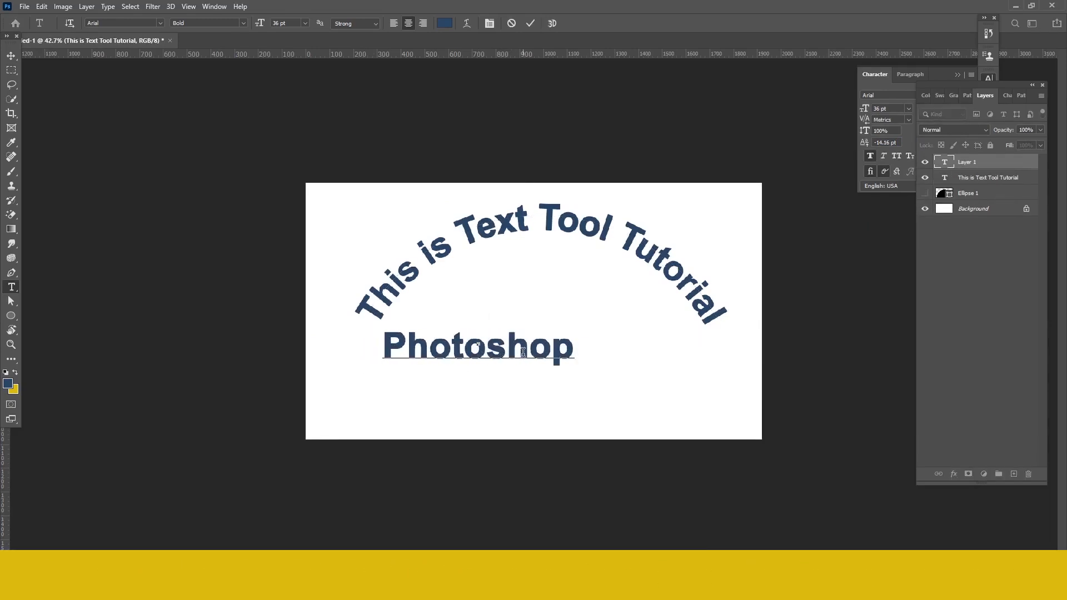
{"action": "left_click_drag", "start_coordinate": [558, 387], "coordinate": [629, 373]}
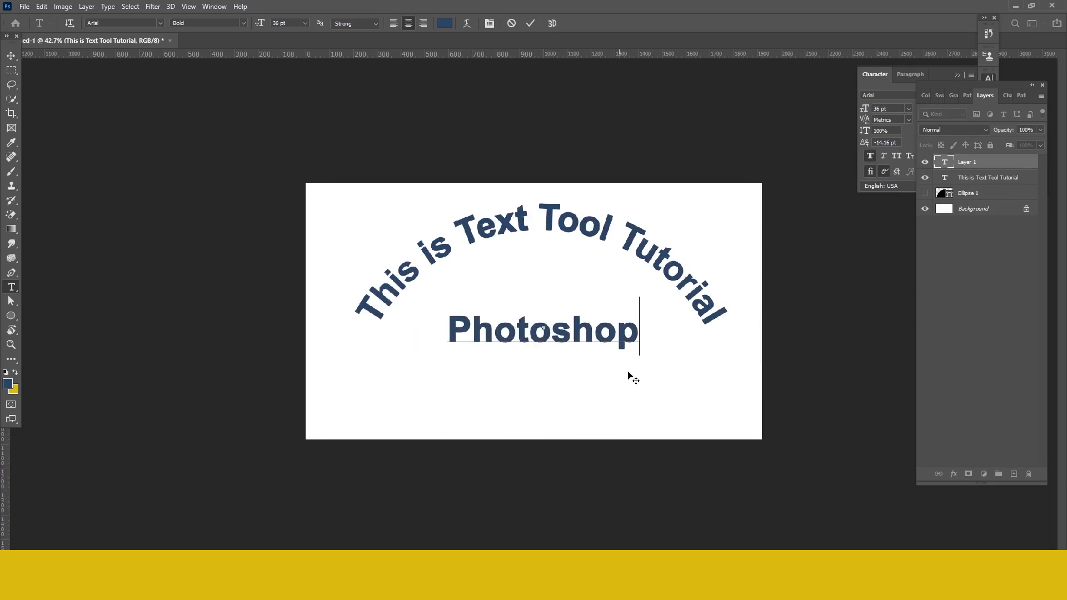
{"action": "left_click", "coordinate": [530, 23]}
{"action": "scroll", "coordinate": [630, 283], "scroll_direction": "down", "scroll_amount": 4}
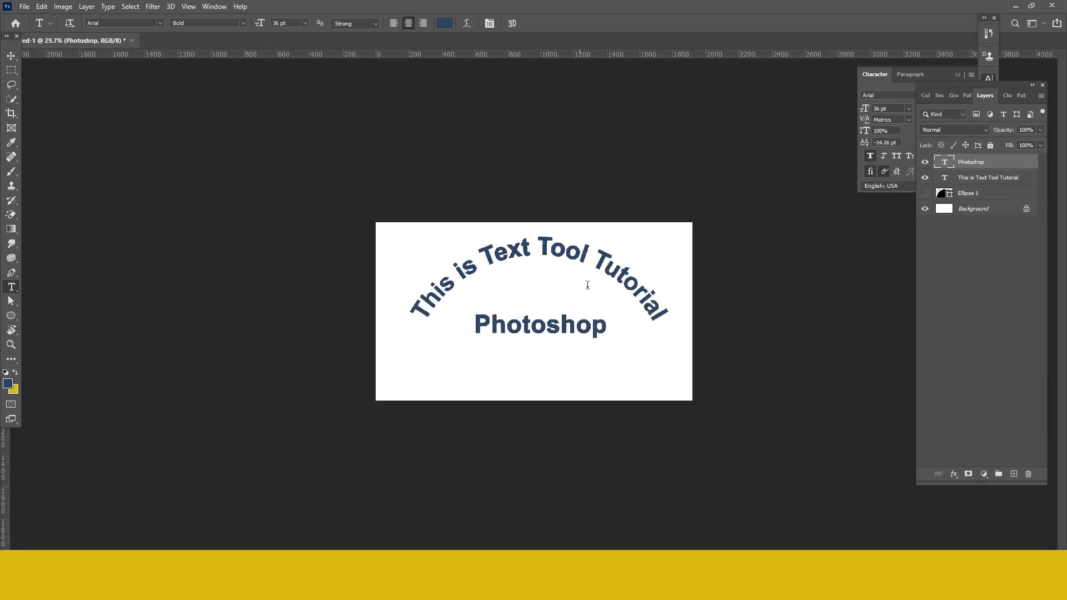
{"action": "scroll", "coordinate": [509, 284], "scroll_direction": "up", "scroll_amount": 1}
Switch to the Move tool and add a horizontal guide at 50% of the canvas height
{"action": "left_click", "coordinate": [10, 55]}
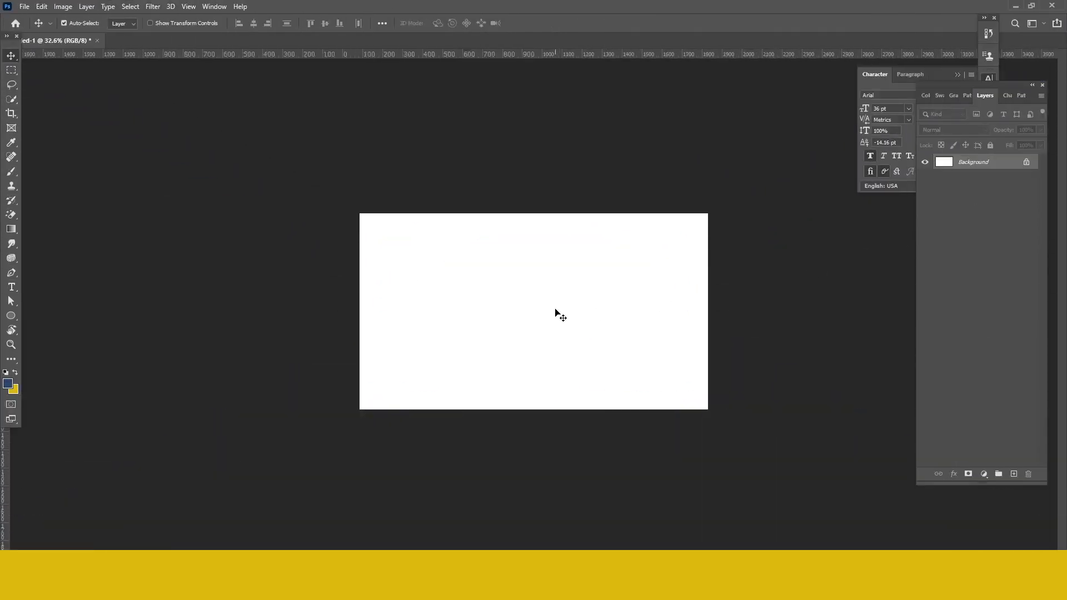
{"action": "scroll", "coordinate": [555, 312], "scroll_direction": "up", "scroll_amount": 4}
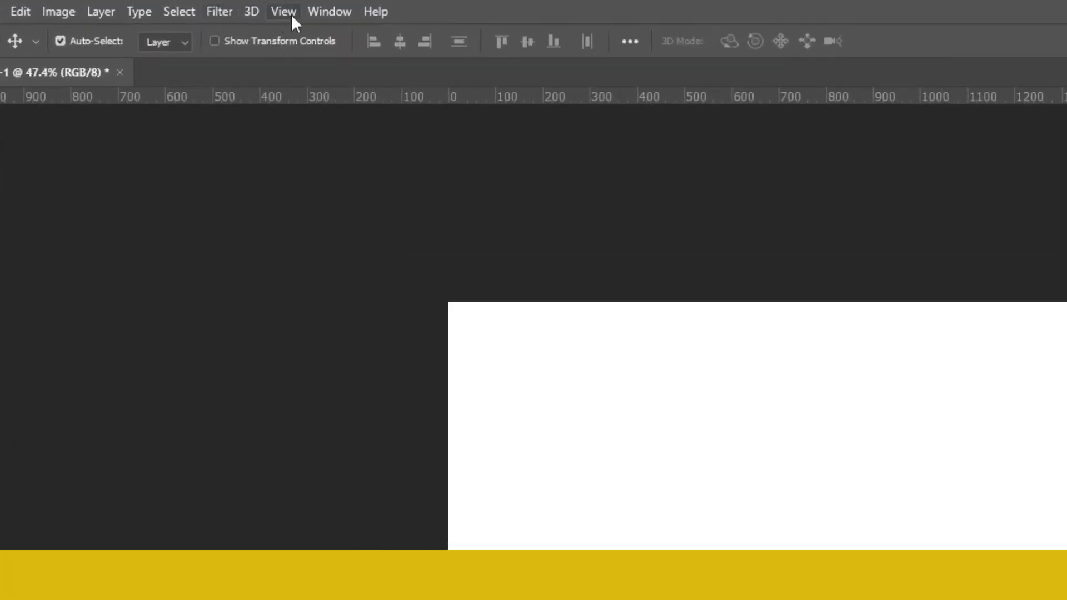
{"action": "left_click", "coordinate": [292, 15]}
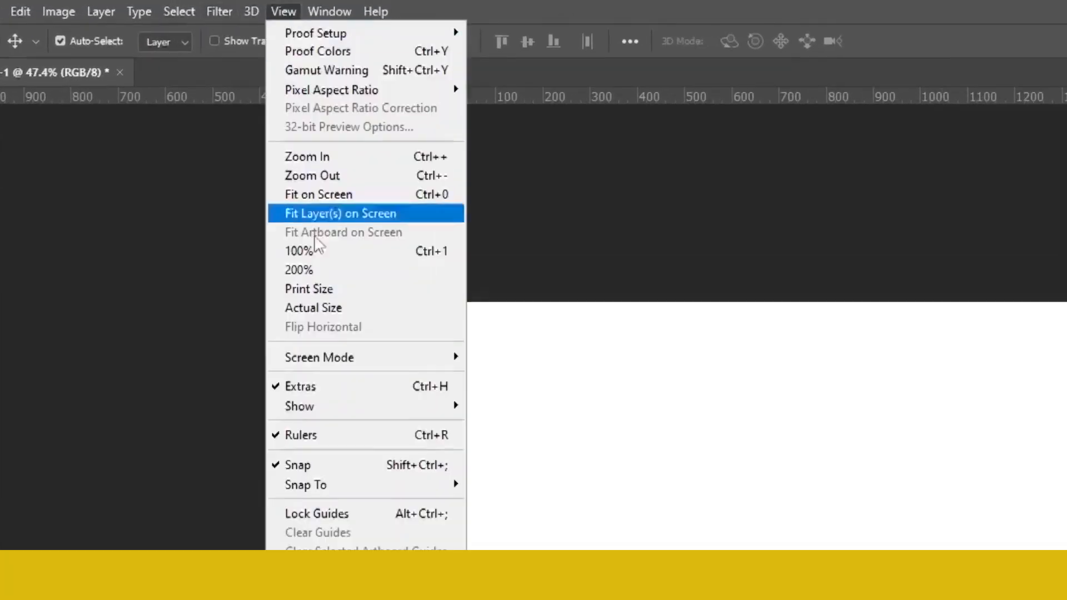
{"action": "left_click", "coordinate": [353, 589]}
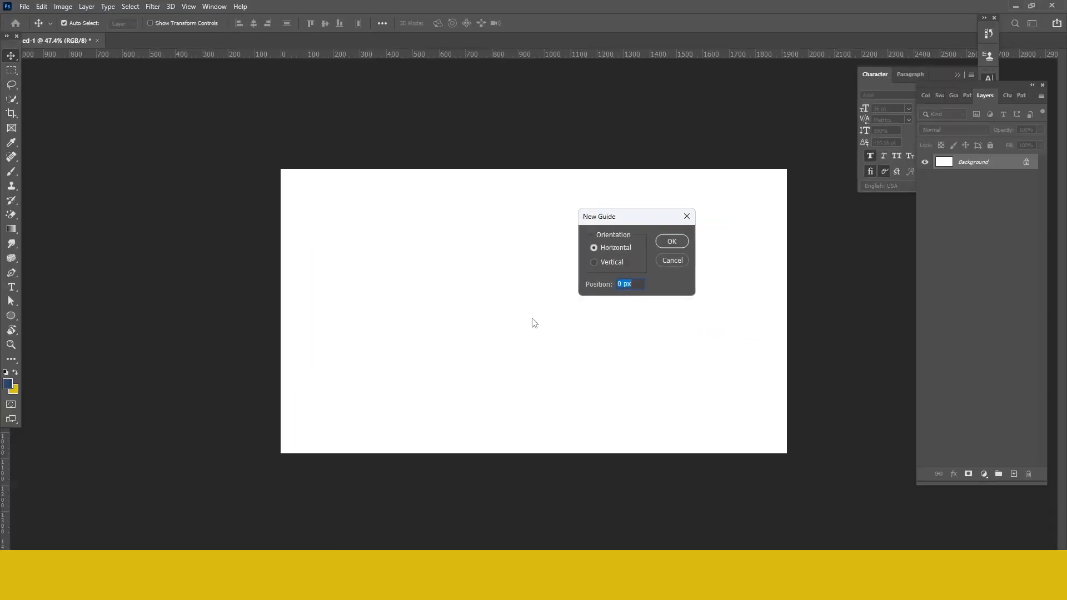
{"action": "type", "text": "5"}
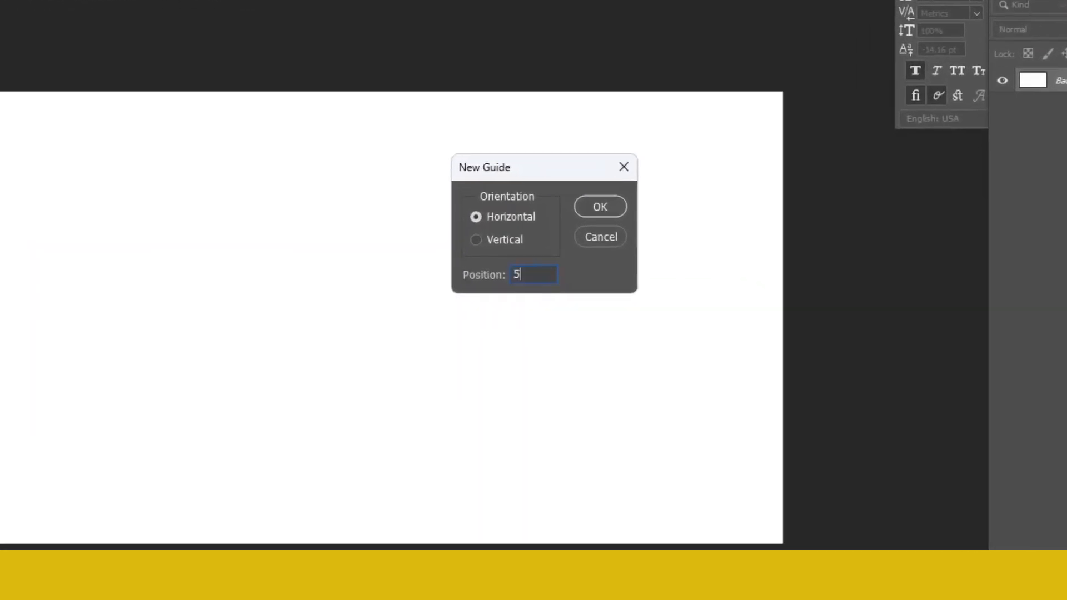
{"action": "type", "text": "0%"}
{"action": "key", "text": "Return"}
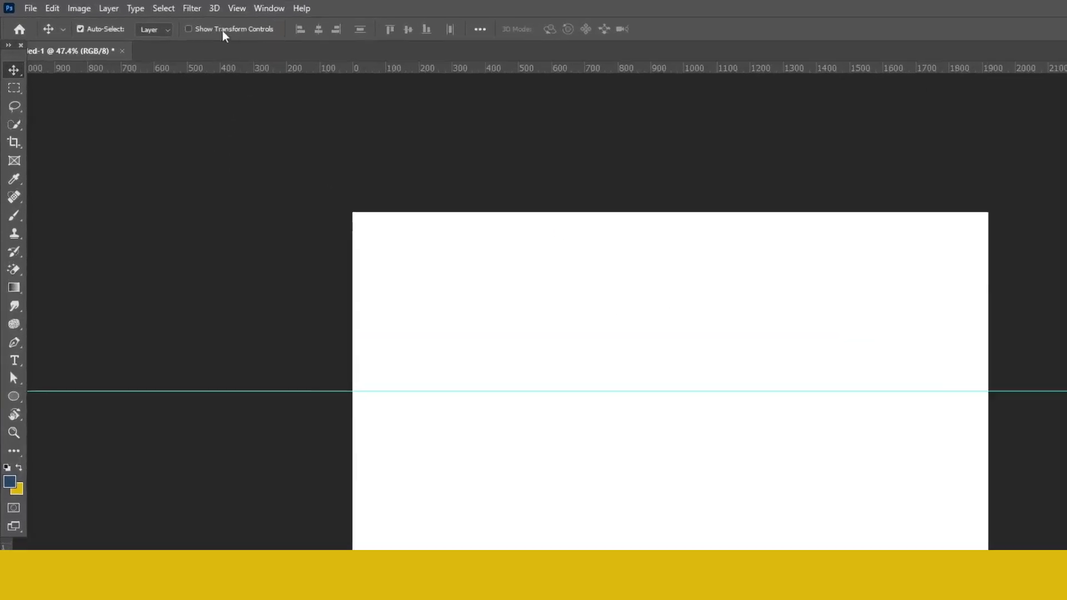
Add a vertical guide at 50% of the canvas width
{"action": "left_click", "coordinate": [189, 7]}
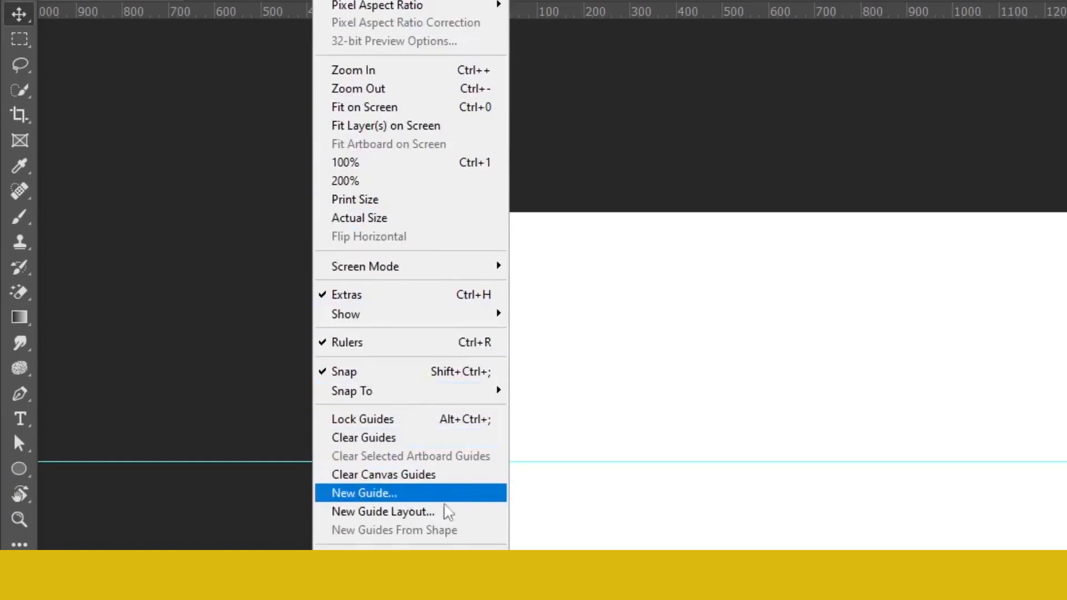
{"action": "left_click", "coordinate": [450, 493]}
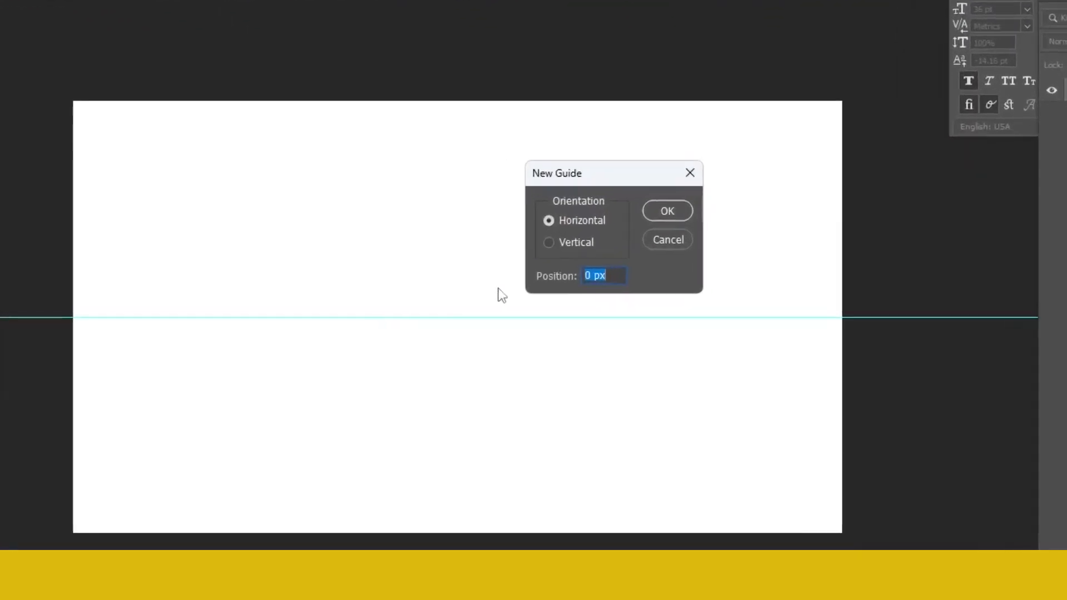
{"action": "type", "text": "50"}
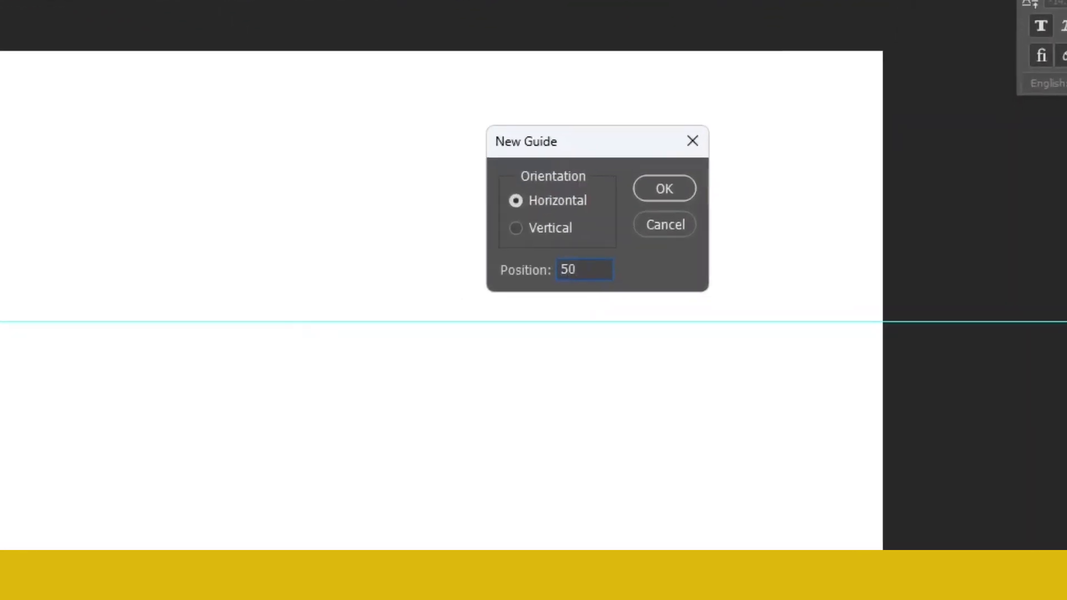
{"action": "type", "text": "%"}
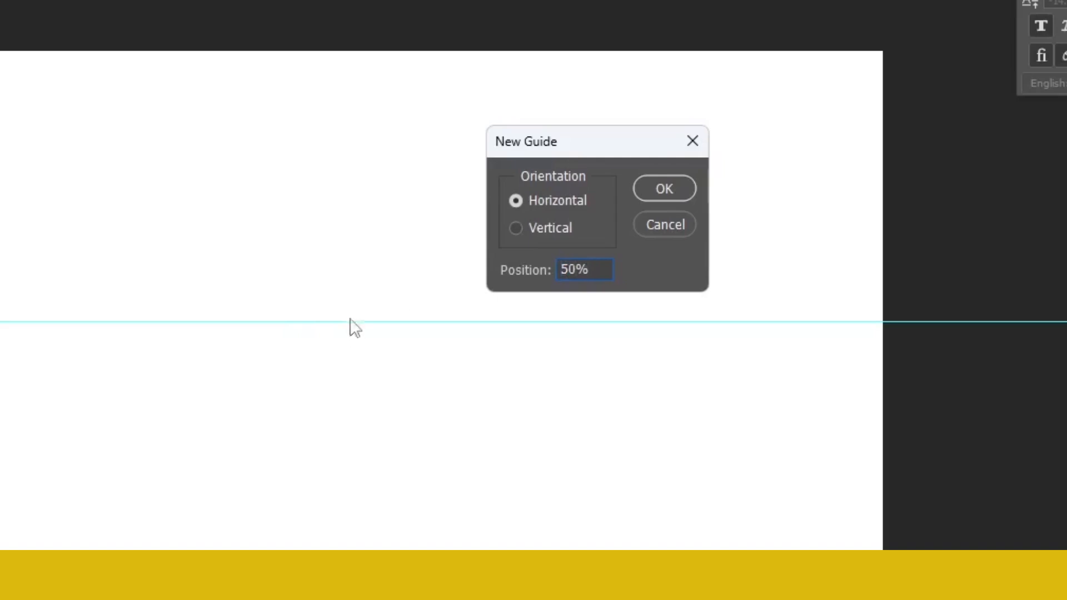
{"action": "left_click", "coordinate": [515, 229]}
{"action": "left_click", "coordinate": [664, 189]}
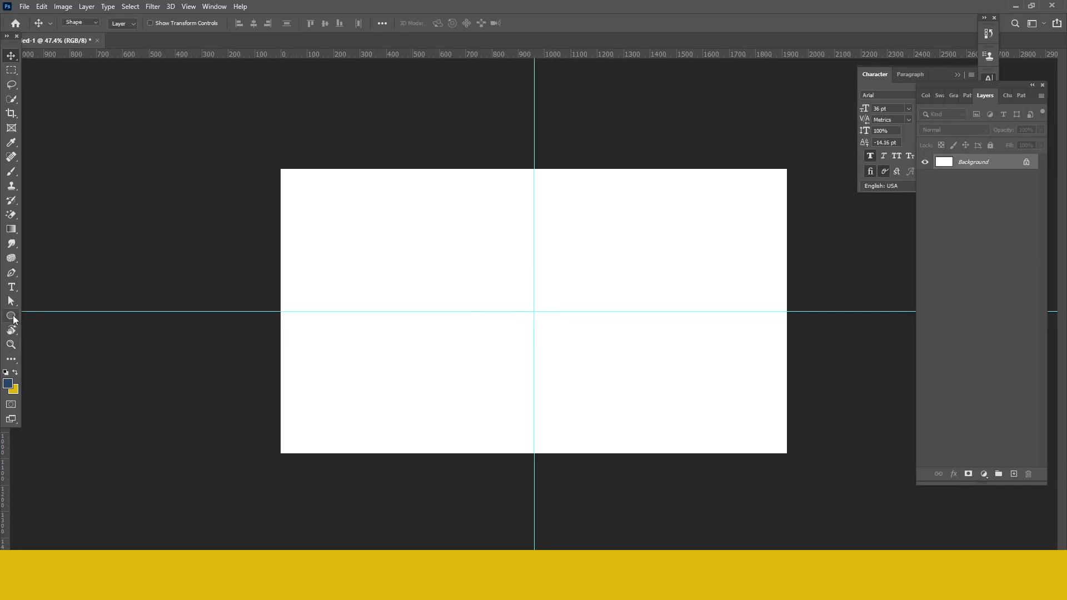
Draw a black circle about 802 px in diameter with the Ellipse tool, centred on the guide intersection
{"action": "left_click", "coordinate": [12, 316]}
{"action": "left_click_drag", "start_coordinate": [535, 315], "coordinate": [776, 417]}
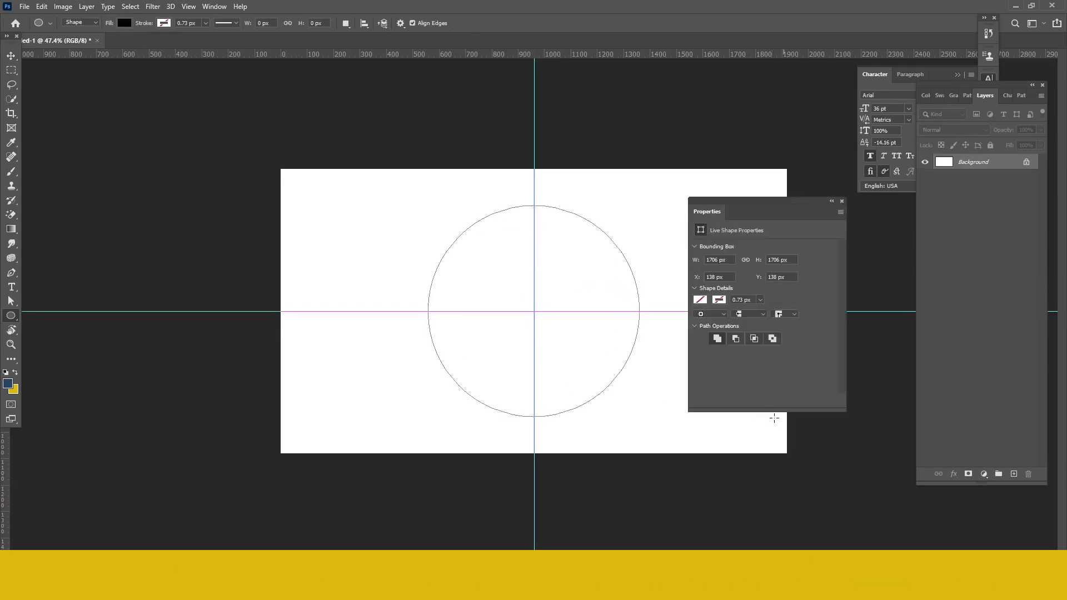
{"action": "left_click", "coordinate": [842, 203]}
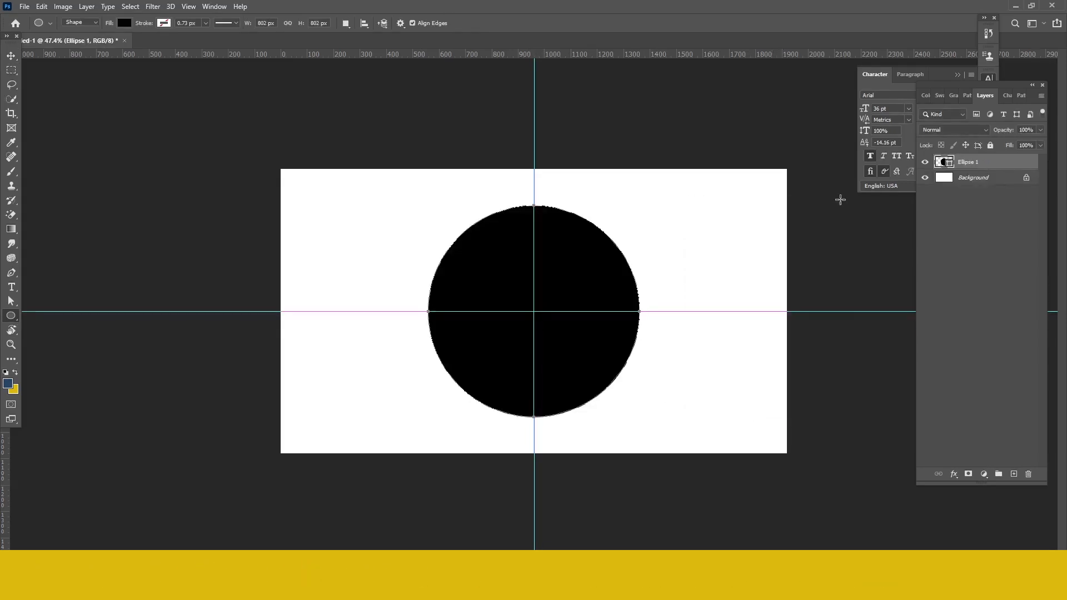
Draw a smaller circle about 514 px in diameter inside the black one, centred on the guide intersection
{"action": "right_click", "coordinate": [12, 319]}
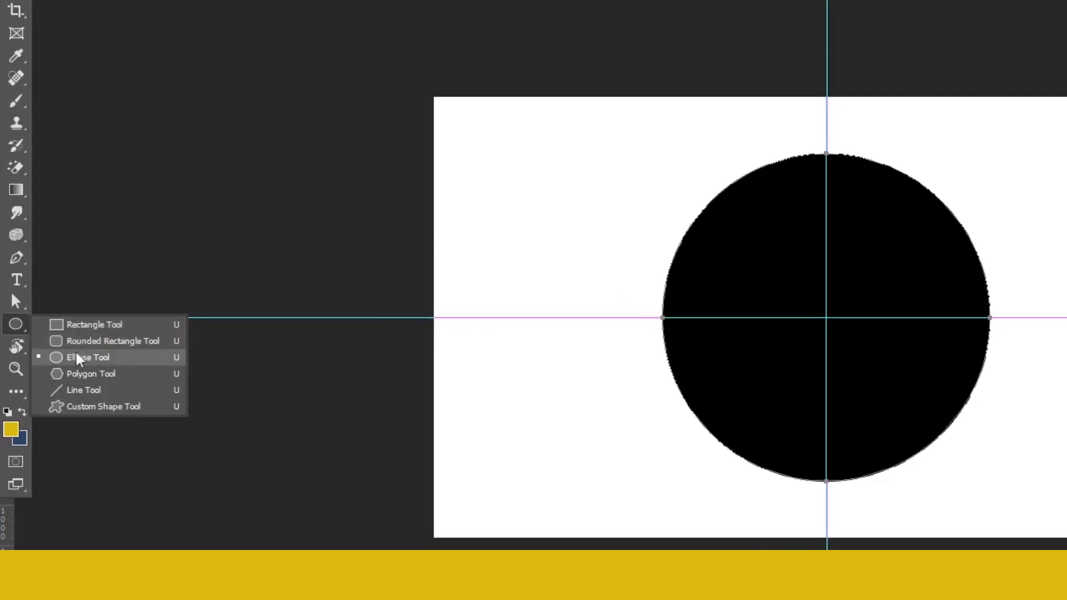
{"action": "left_click", "coordinate": [62, 338]}
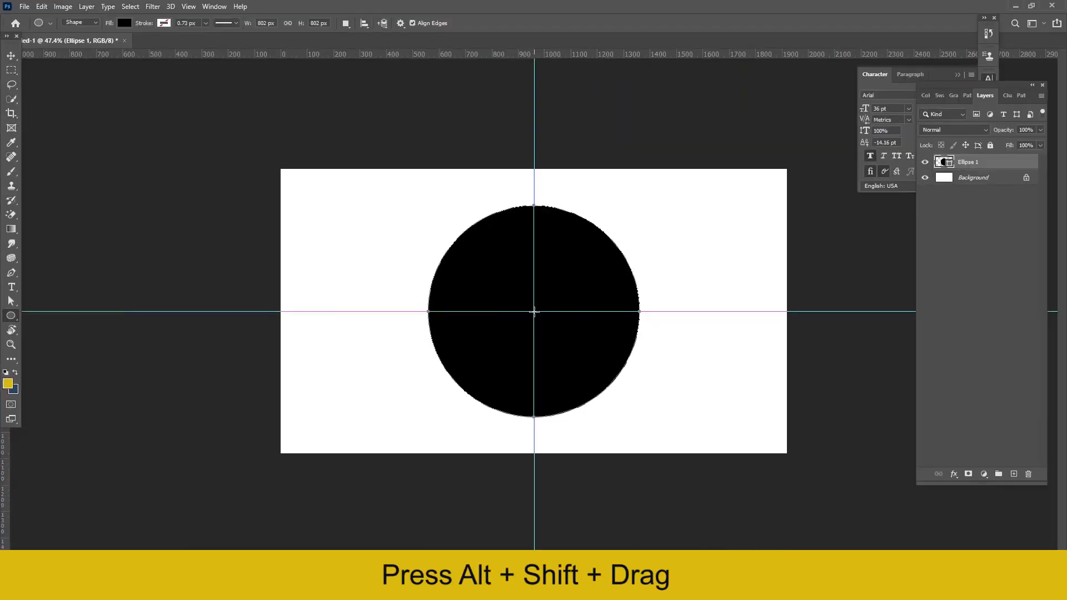
{"action": "left_click_drag", "start_coordinate": [534, 311], "coordinate": [624, 376]}
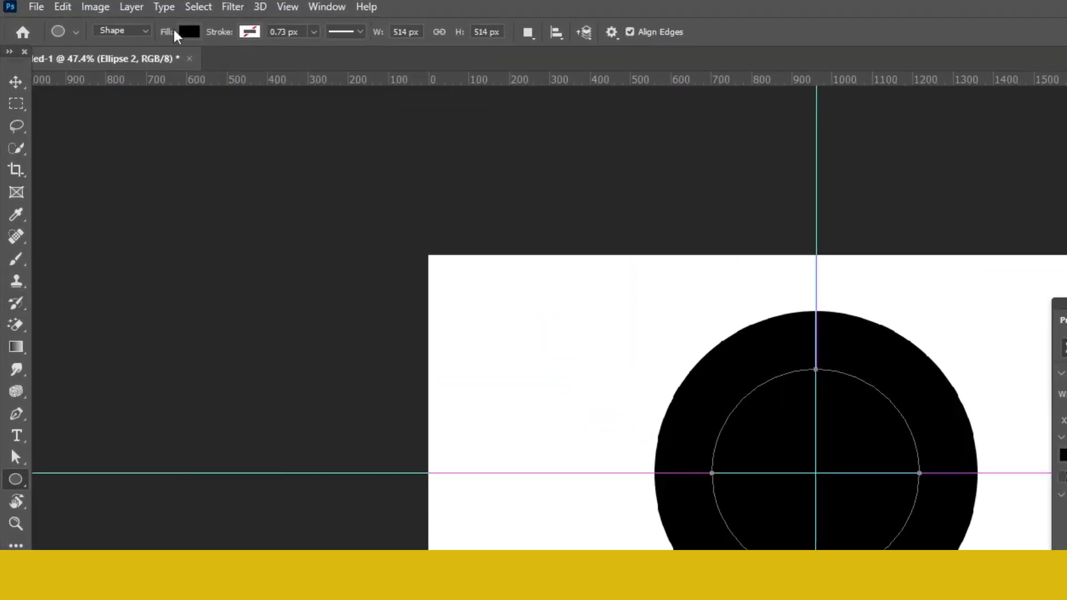
Fill the smaller circle with the recently used yellow, switch to the Move tool and close the shape properties
{"action": "left_click", "coordinate": [186, 34]}
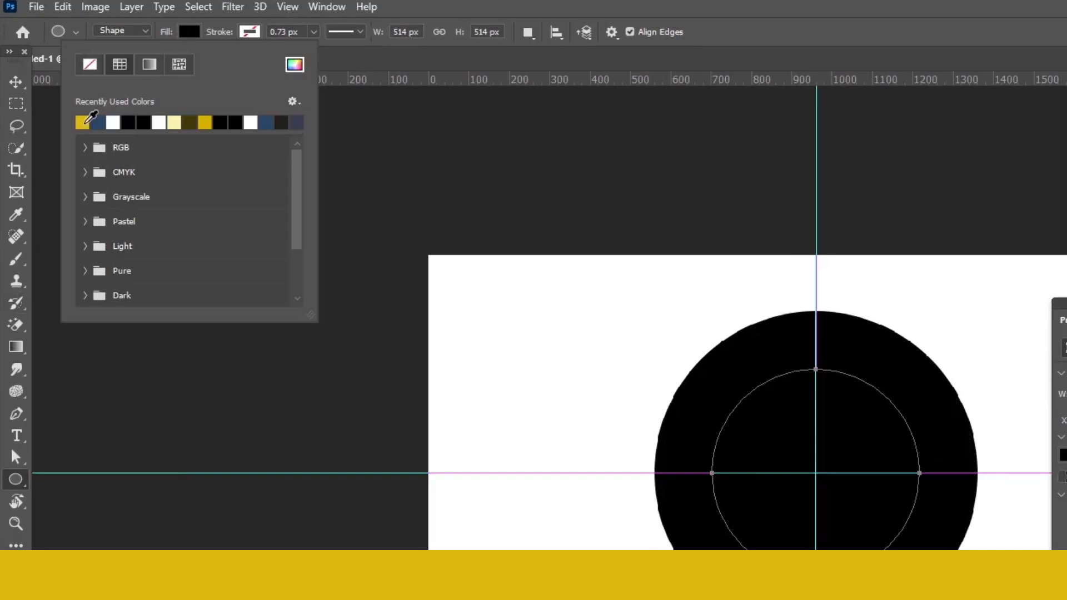
{"action": "left_click", "coordinate": [83, 122]}
{"action": "key", "text": "Return"}
{"action": "key", "text": "v"}
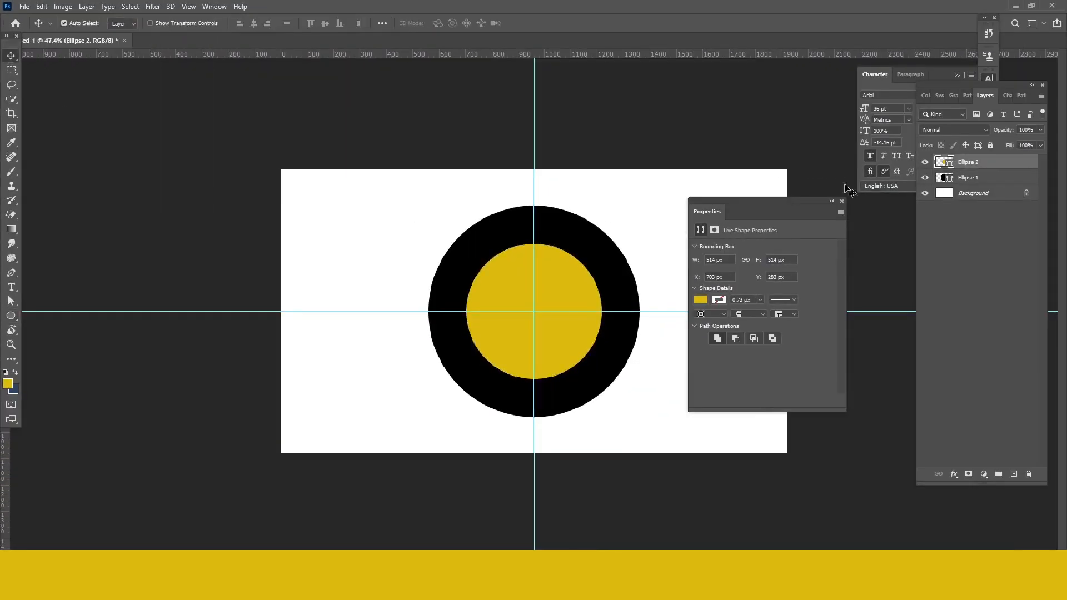
{"action": "left_click", "coordinate": [842, 202]}
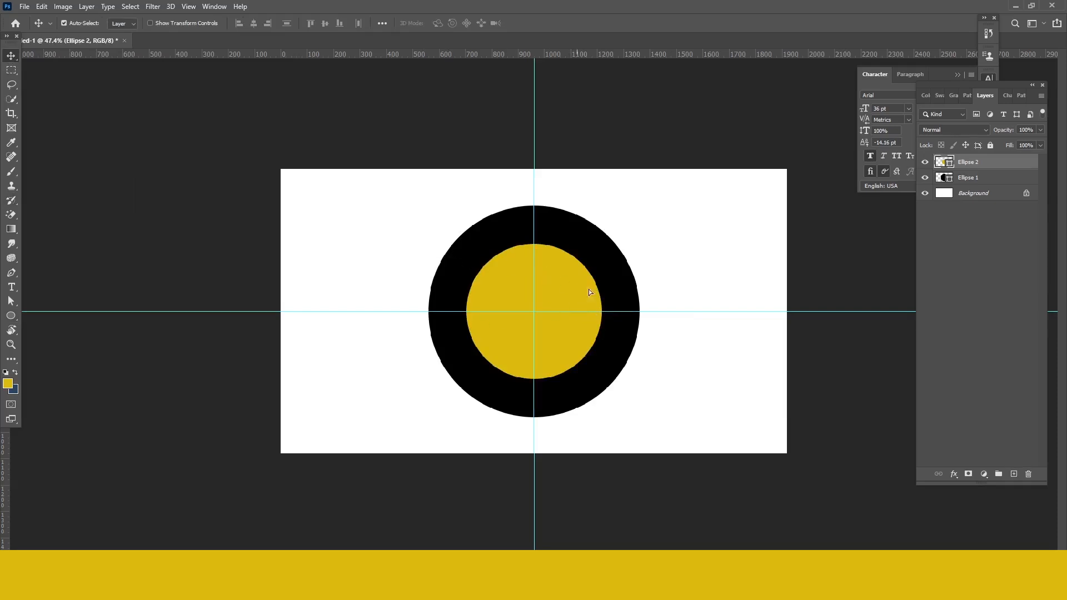
Move the yellow and black circles separately away from the canvas centre
{"action": "left_click_drag", "start_coordinate": [588, 289], "coordinate": [609, 292]}
{"action": "left_click", "coordinate": [608, 239]}
{"action": "left_click_drag", "start_coordinate": [609, 240], "coordinate": [648, 223]}
Select the Ellipse 1 and Ellipse 2 layers, align their horizontal and vertical centres to the whole canvas, and deselect
{"action": "left_click", "coordinate": [987, 163], "text": "ctrl"}
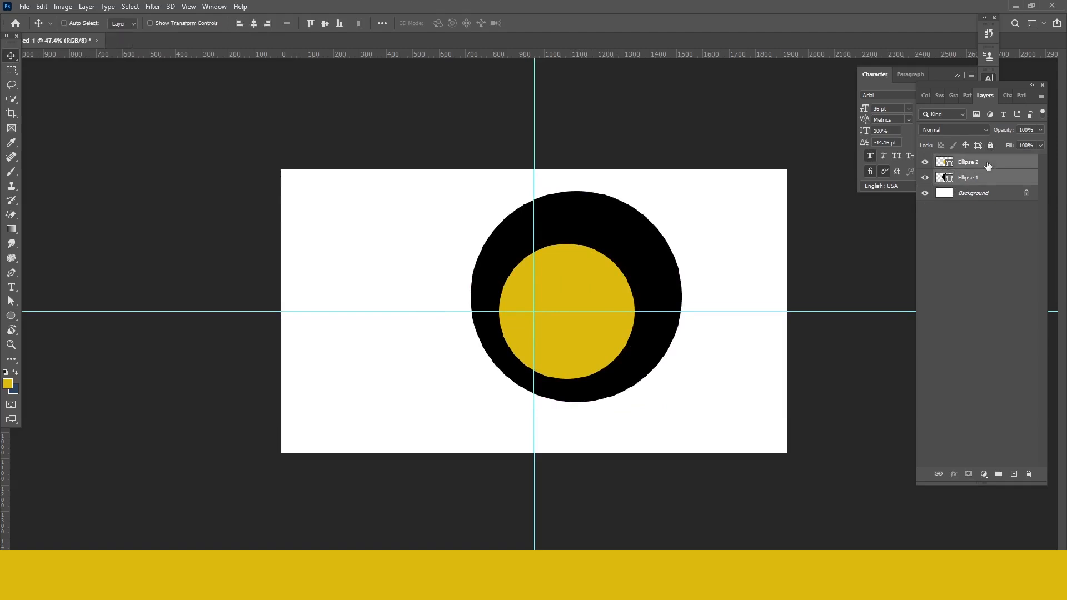
{"action": "key", "text": "ctrl+a"}
{"action": "key", "text": "v"}
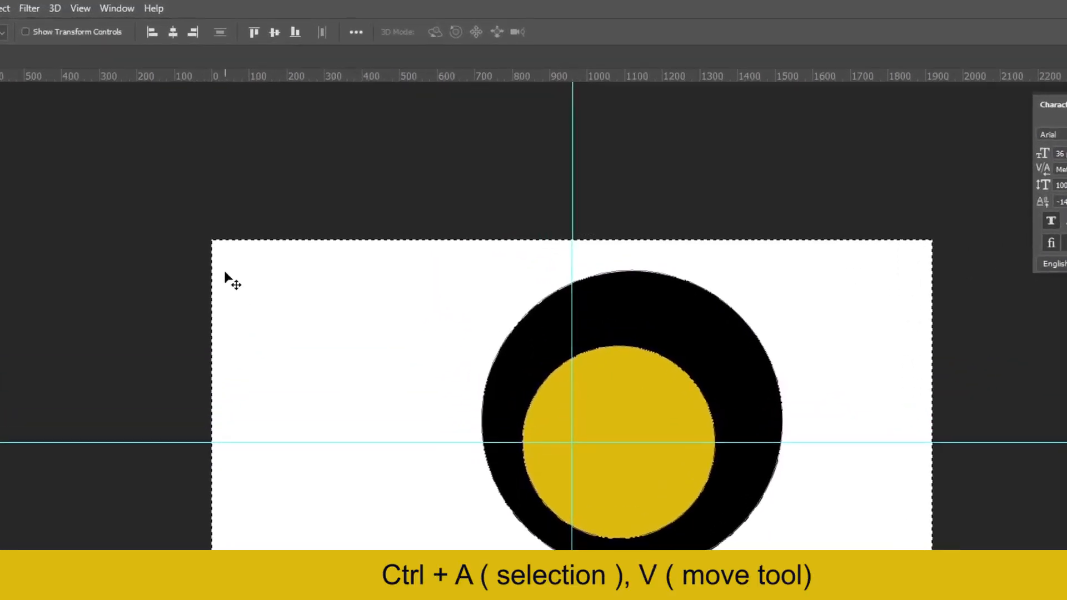
{"action": "left_click", "coordinate": [133, 38]}
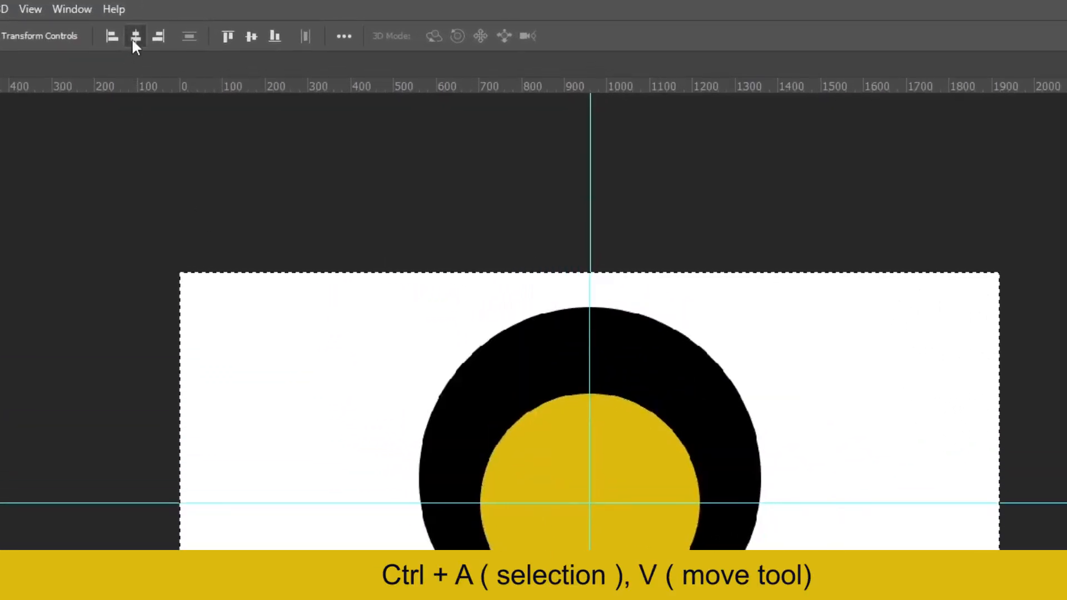
{"action": "left_click", "coordinate": [250, 38]}
{"action": "key", "text": "ctrl+d"}
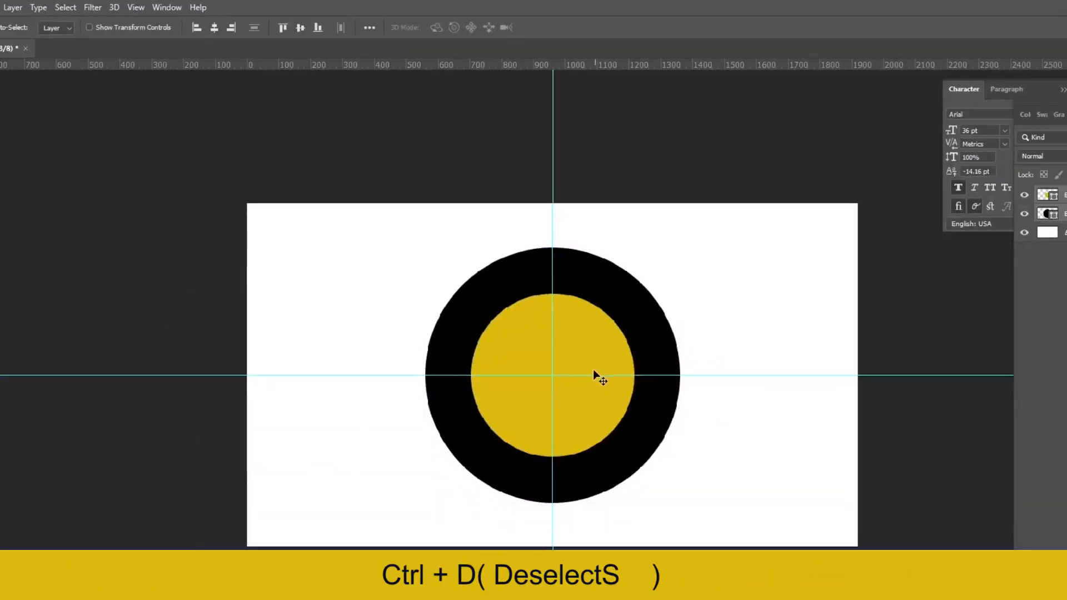
Draw a centred circle about 590 px in diameter around the yellow one and set its fill to none
{"action": "key", "text": "u"}
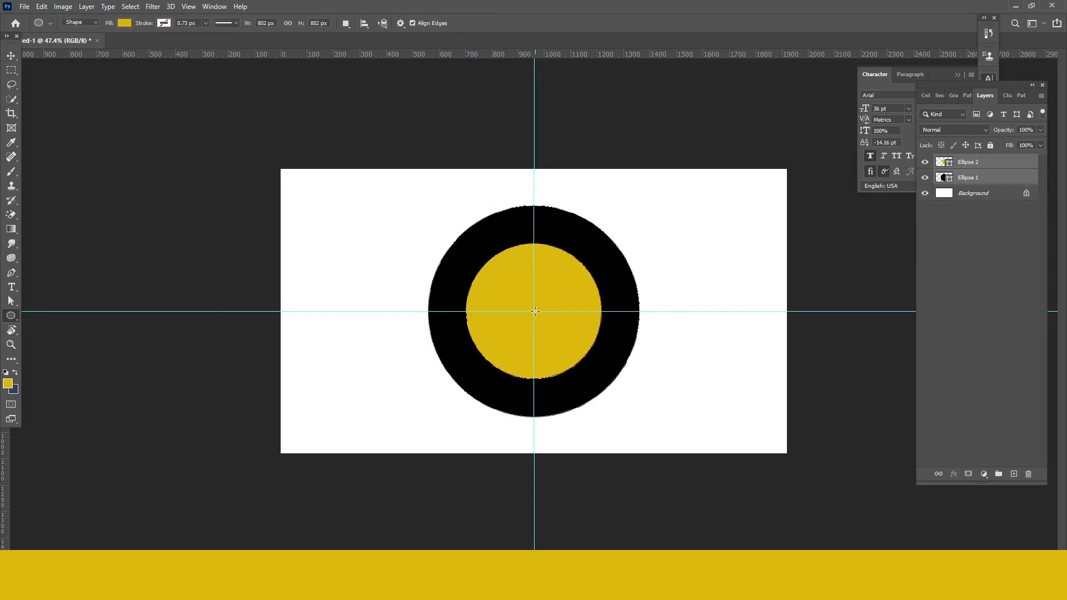
{"action": "left_click_drag", "start_coordinate": [533, 311], "coordinate": [637, 388]}
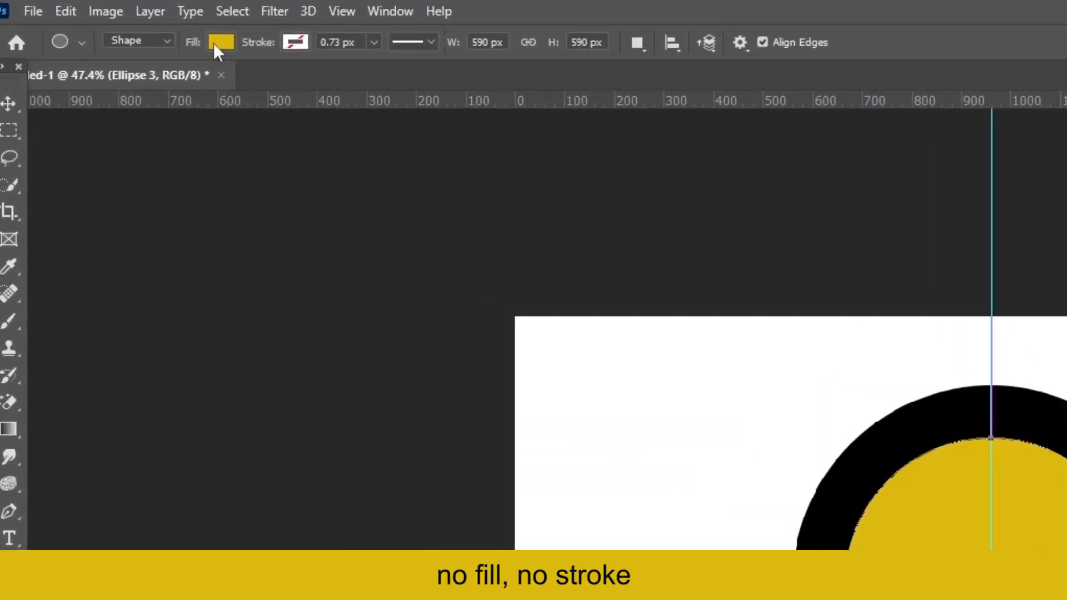
{"action": "left_click", "coordinate": [124, 23]}
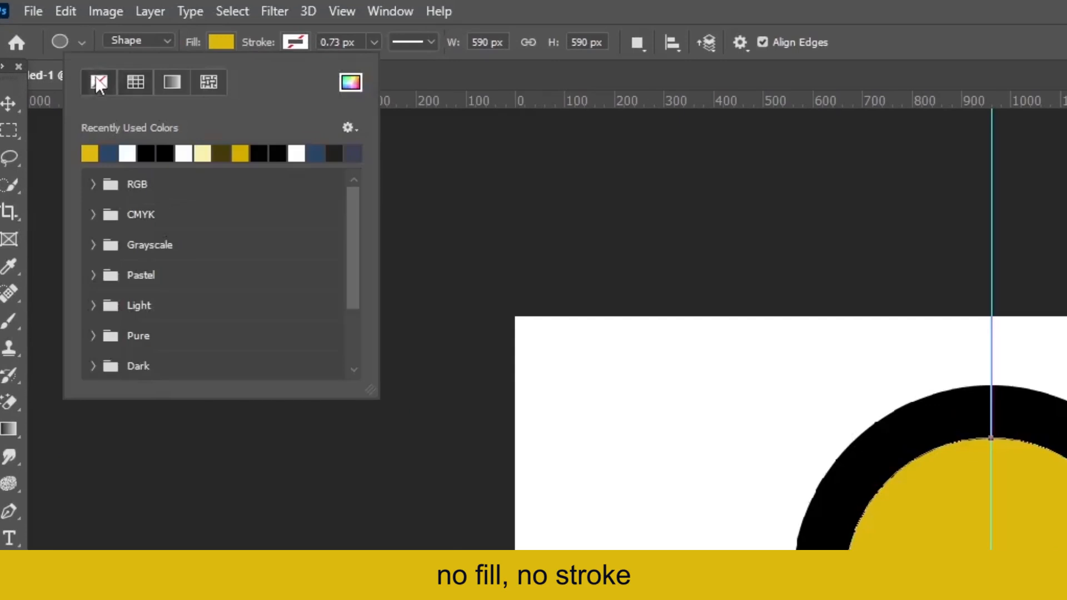
{"action": "left_click", "coordinate": [98, 79]}
{"action": "left_click", "coordinate": [844, 202]}
{"action": "left_click", "coordinate": [844, 201]}
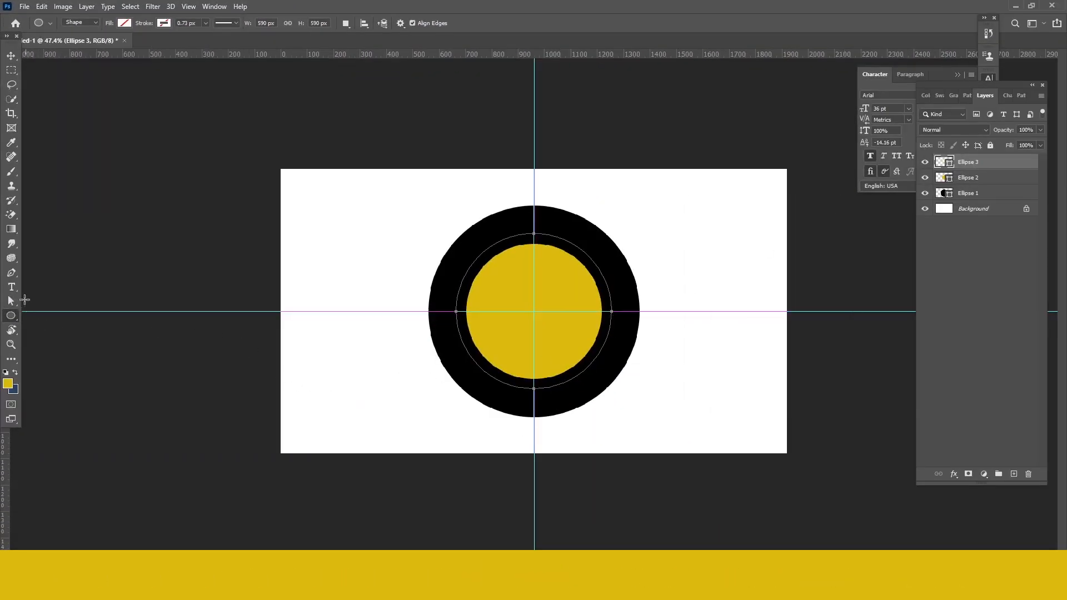
Add the text "This is text tool tutorial" along the unfilled circle's path with the Horizontal Type tool, starting at its top centre
{"action": "left_click", "coordinate": [11, 287]}
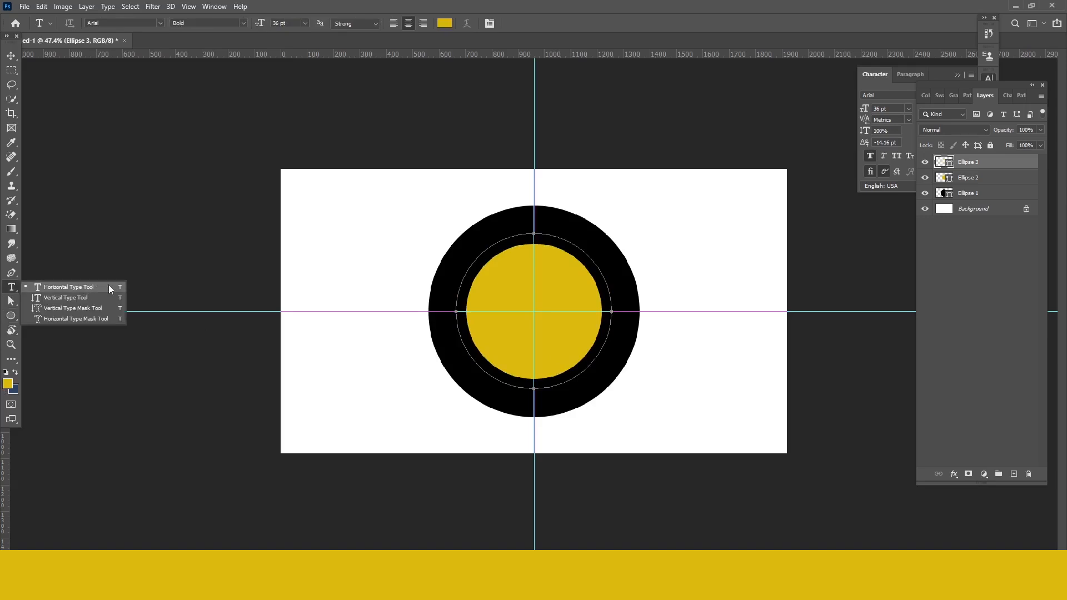
{"action": "left_click", "coordinate": [108, 286]}
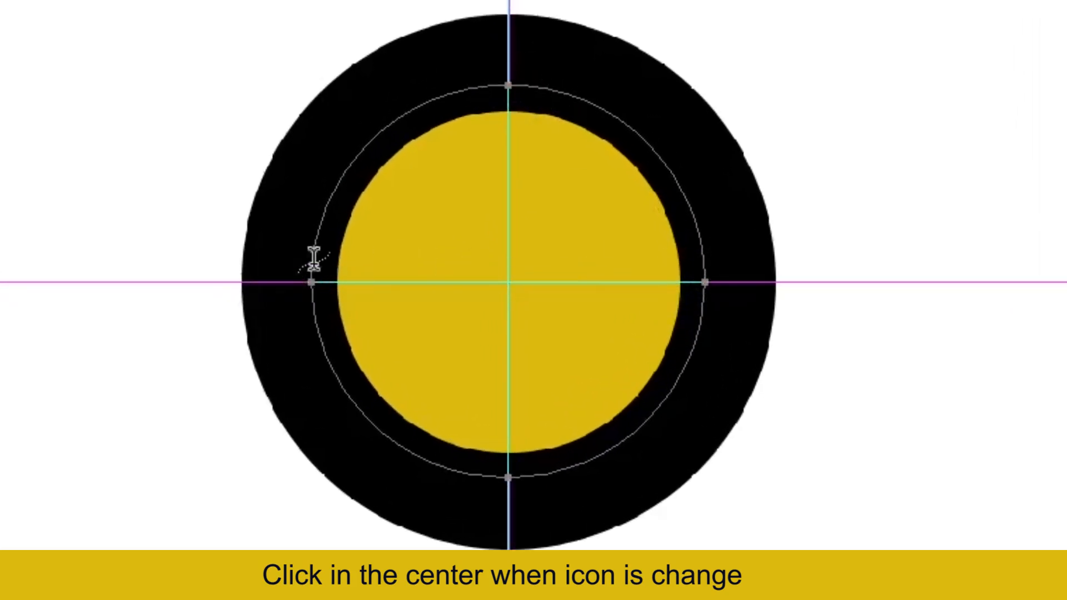
{"action": "left_click", "coordinate": [508, 82]}
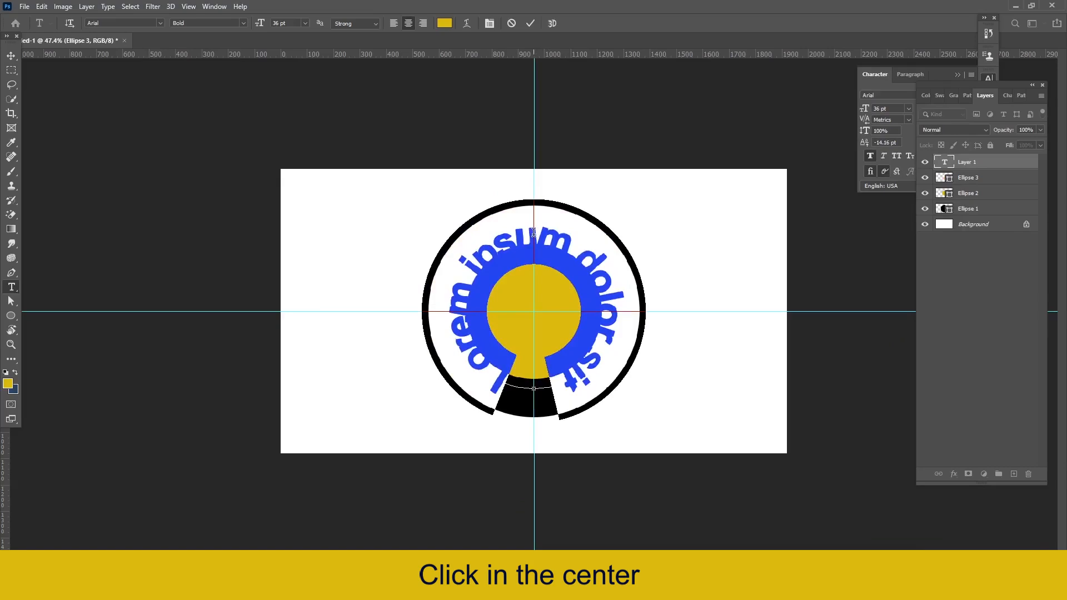
{"action": "type", "text": "Thi"}
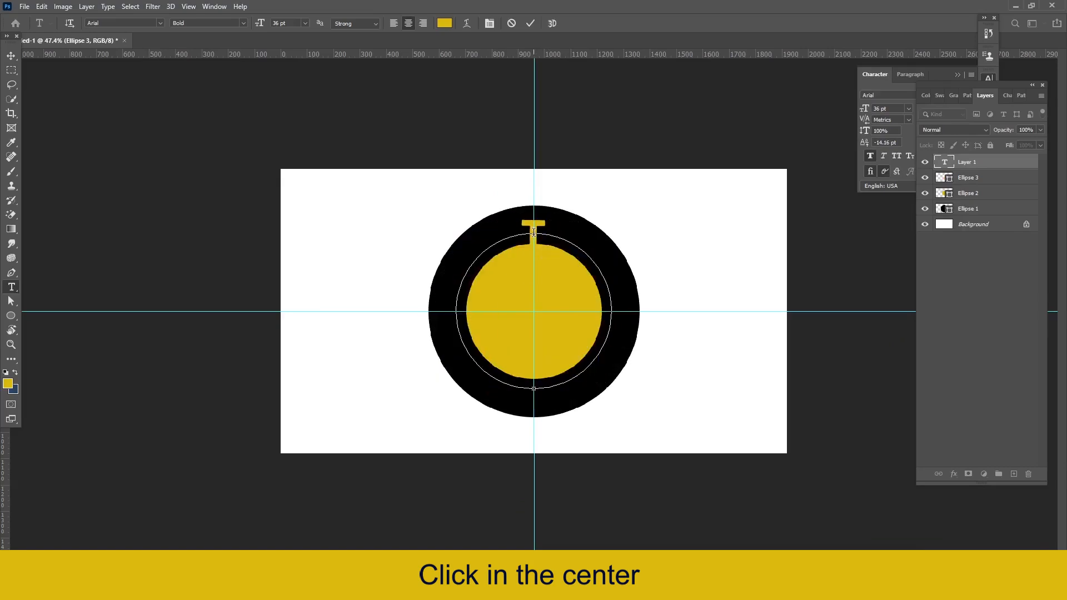
{"action": "type", "text": "s is"}
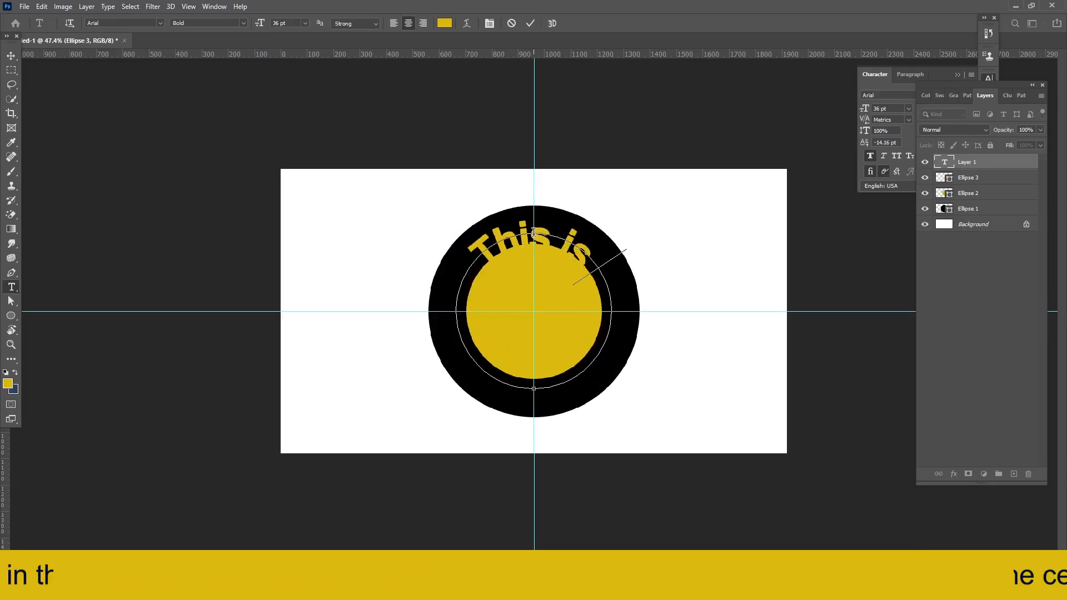
{"action": "type", "text": " text"}
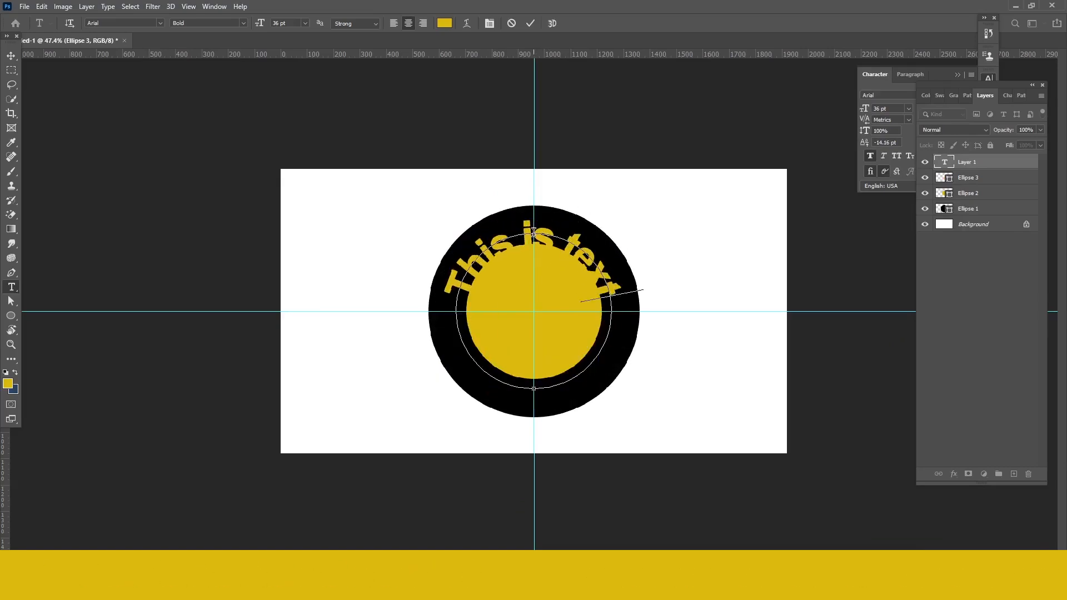
{"action": "type", "text": " tool"}
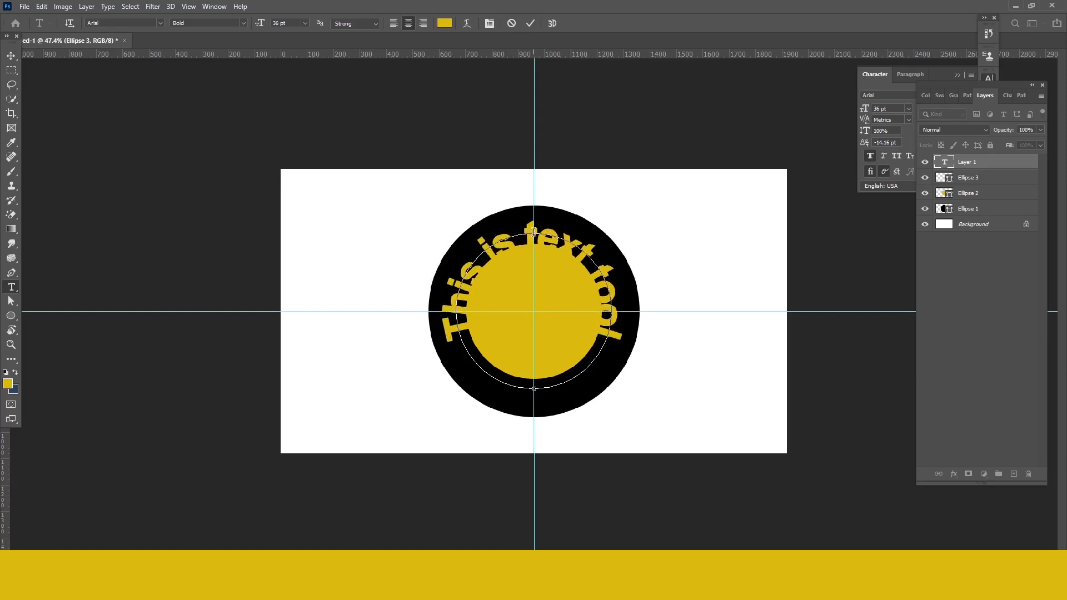
{"action": "type", "text": " tutor"}
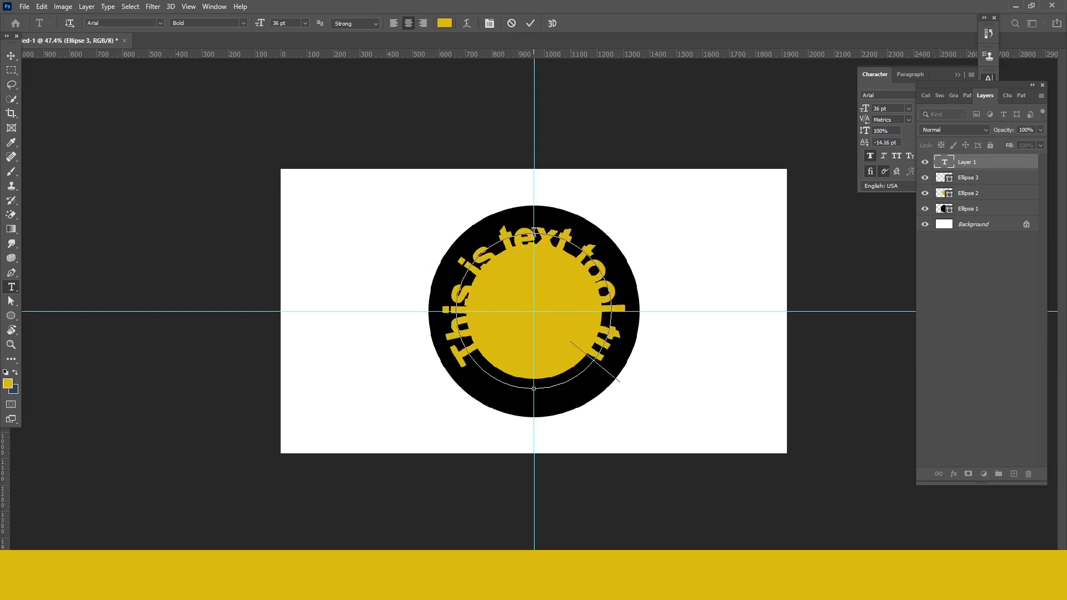
{"action": "type", "text": "ial"}
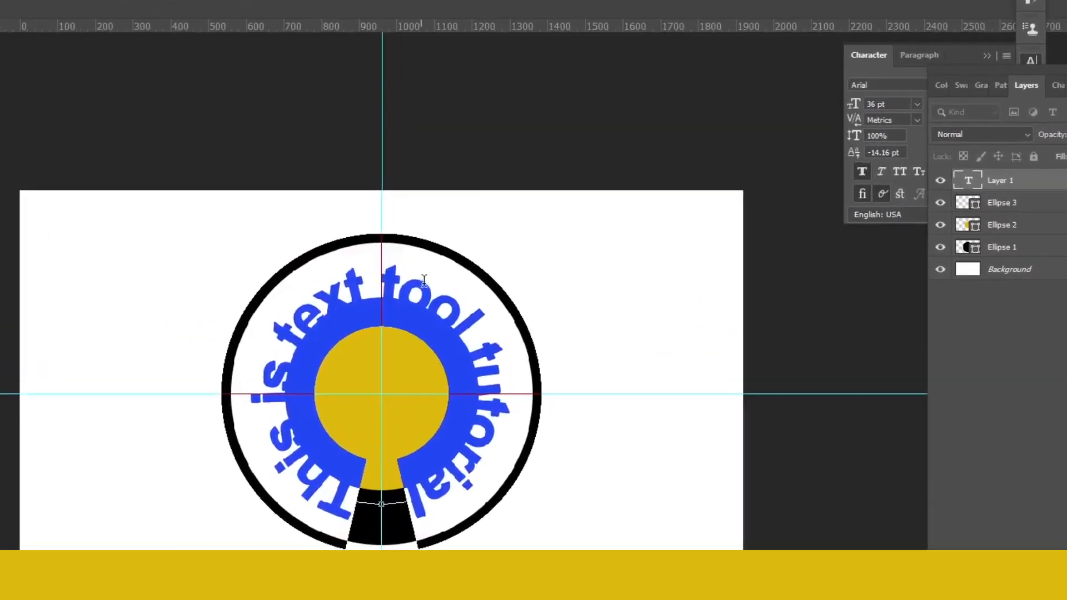
Turn off Faux Bold for the selected circular text, try 18 pt, and set its size to 24 pt
{"action": "left_click", "coordinate": [863, 173]}
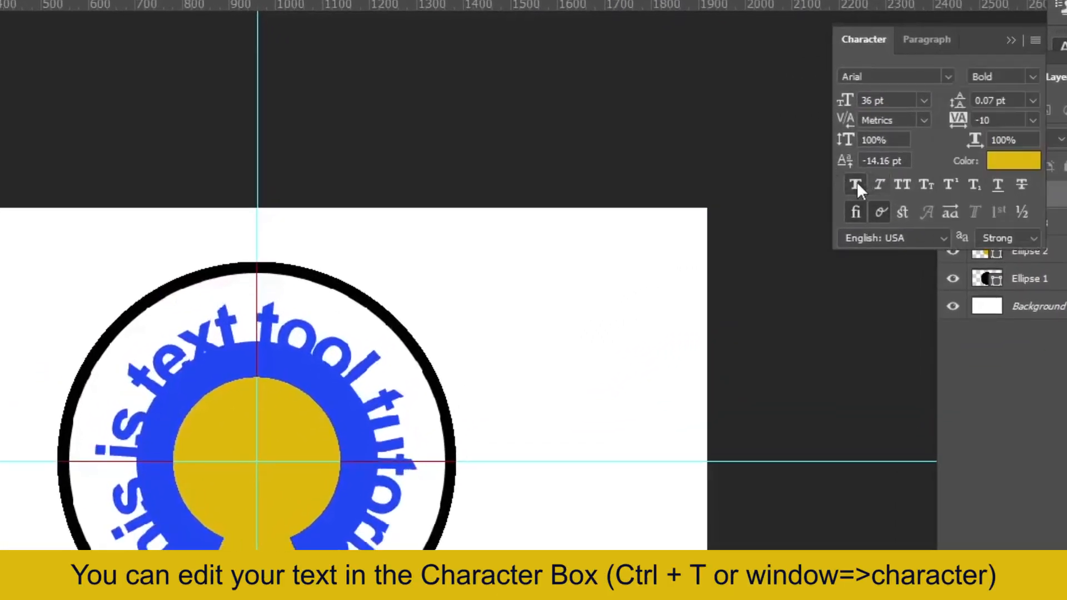
{"action": "left_click", "coordinate": [923, 100]}
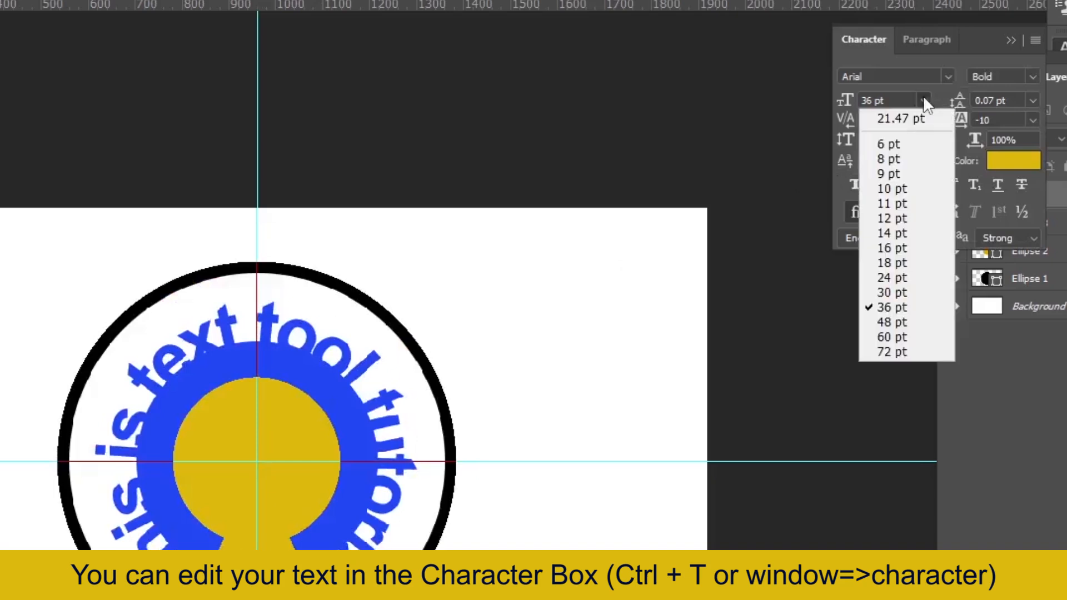
{"action": "left_click", "coordinate": [892, 262]}
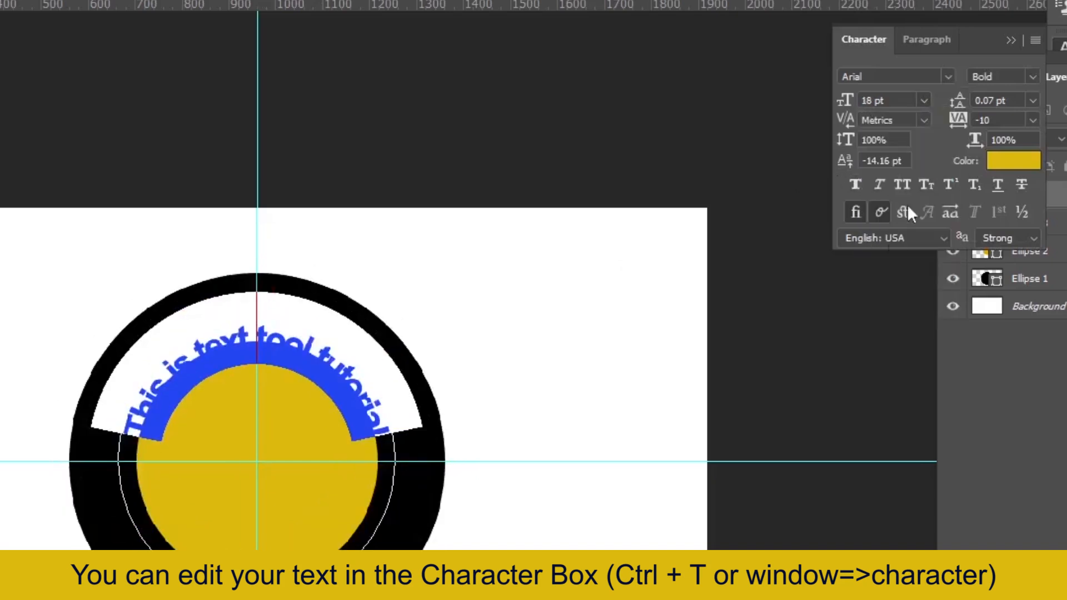
{"action": "left_click", "coordinate": [923, 101]}
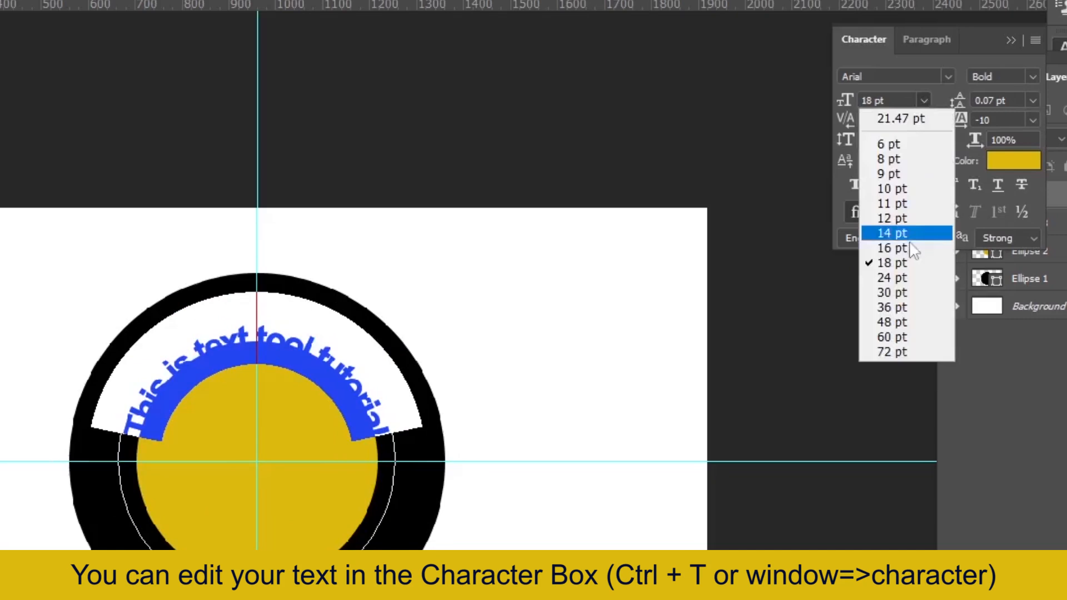
{"action": "left_click", "coordinate": [897, 275]}
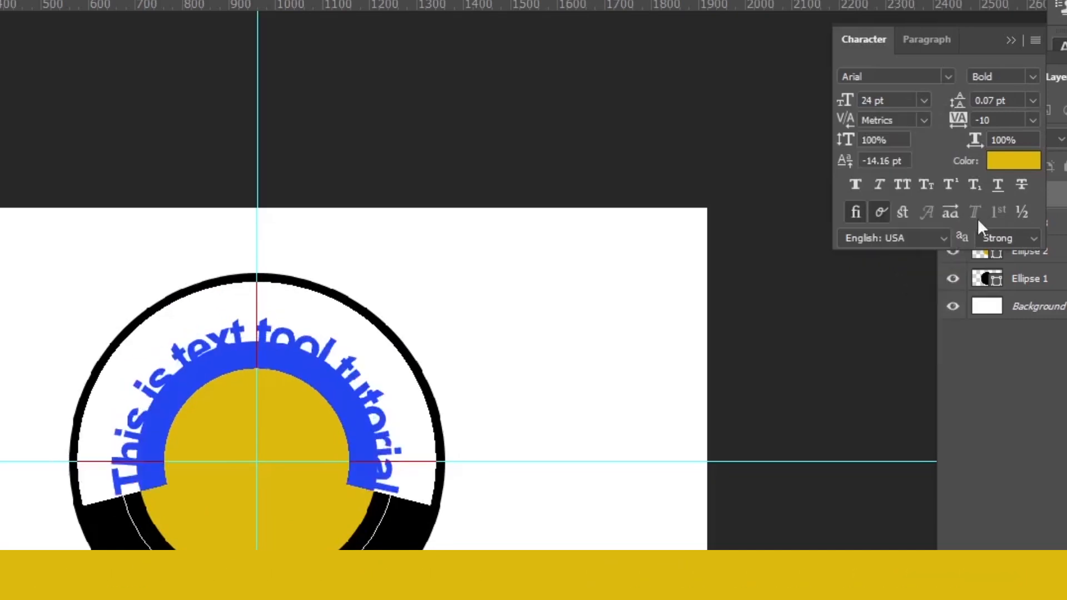
Set the tracking of the selected circular text to -25 and commit the edit
{"action": "left_click", "coordinate": [1032, 119]}
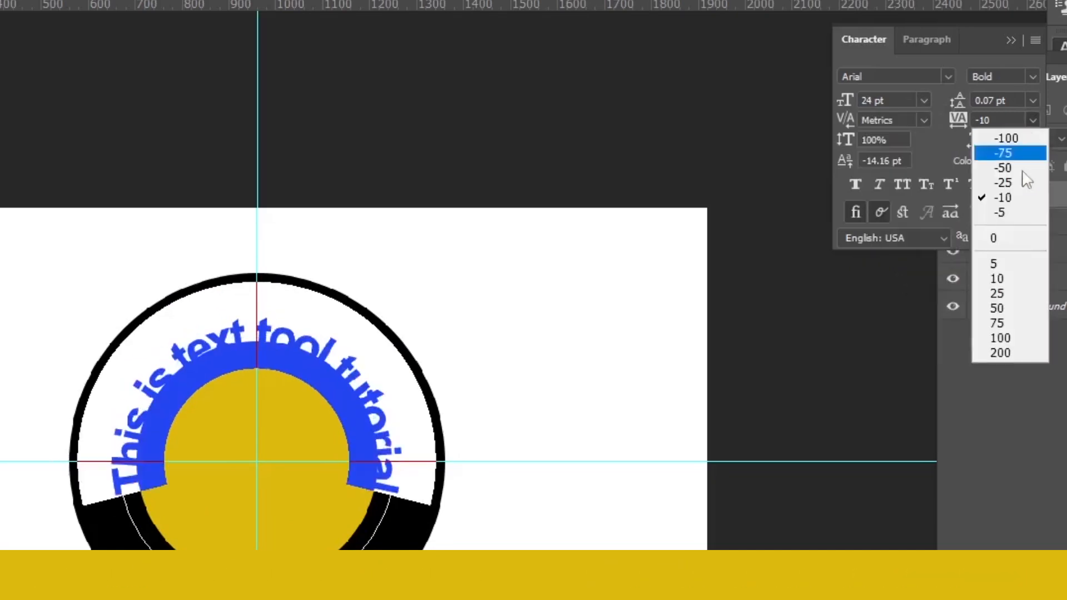
{"action": "left_click", "coordinate": [1003, 182]}
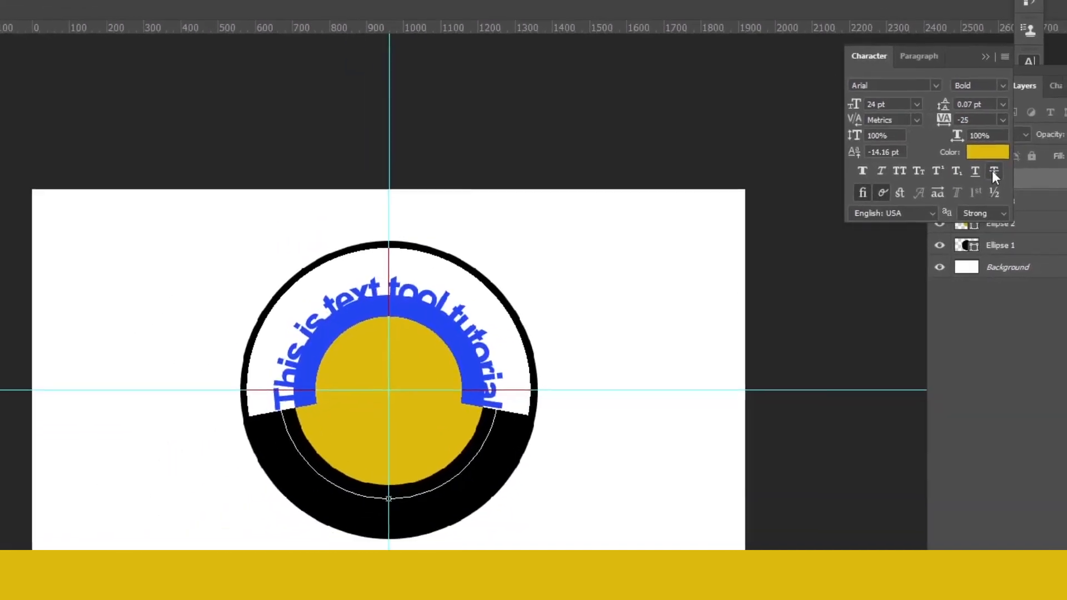
{"action": "left_click", "coordinate": [530, 22]}
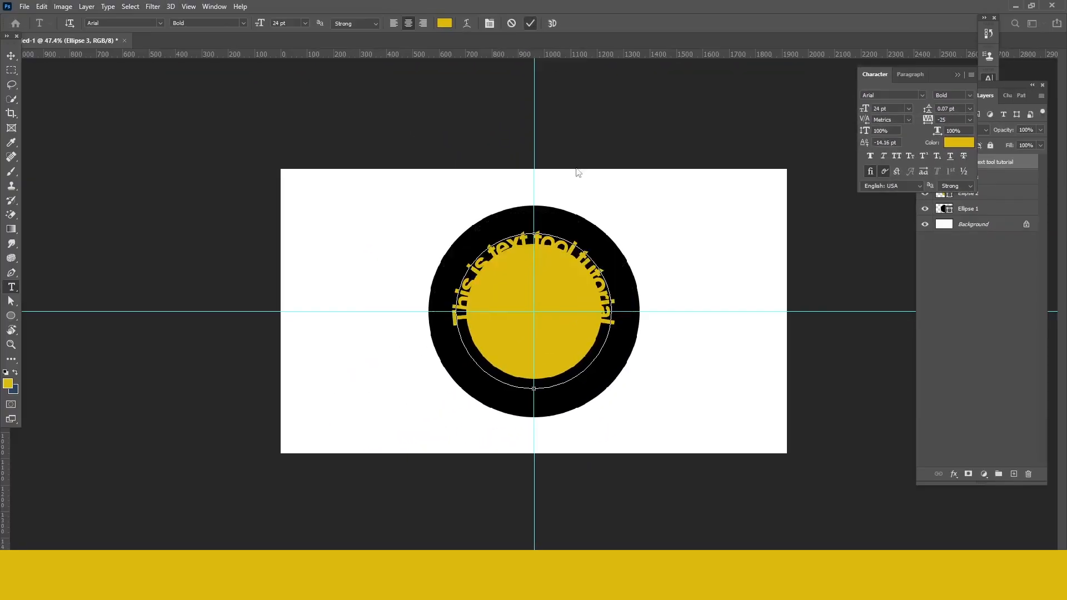
Select all of the circular text, set its baseline shift to 0 pt, commit it, and collapse the character settings
{"action": "scroll", "coordinate": [593, 269], "scroll_direction": "up", "scroll_amount": 4}
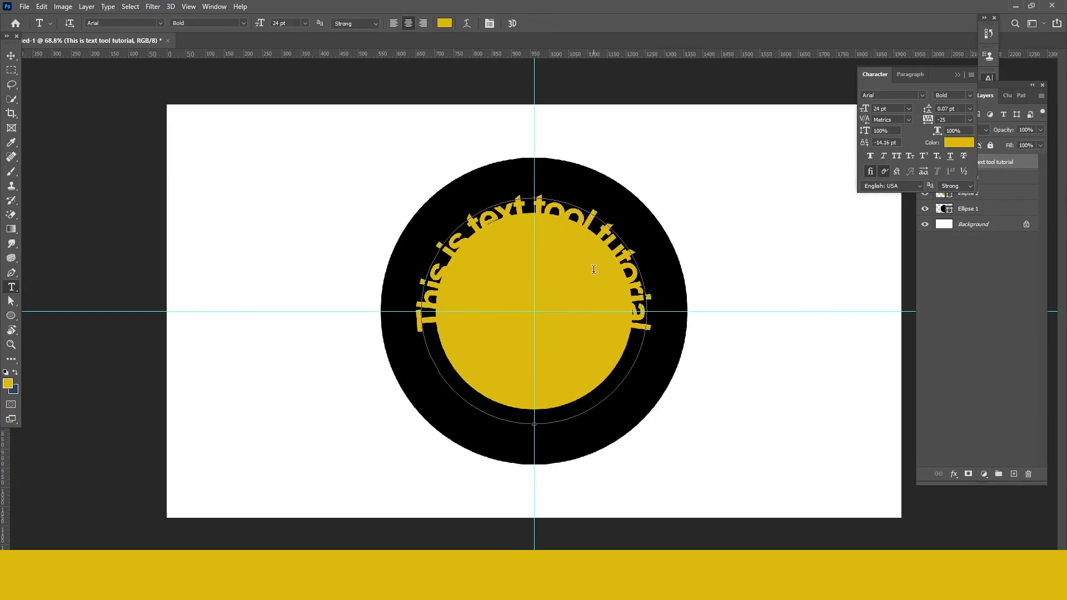
{"action": "left_click", "coordinate": [576, 205]}
{"action": "key", "text": "ctrl+a"}
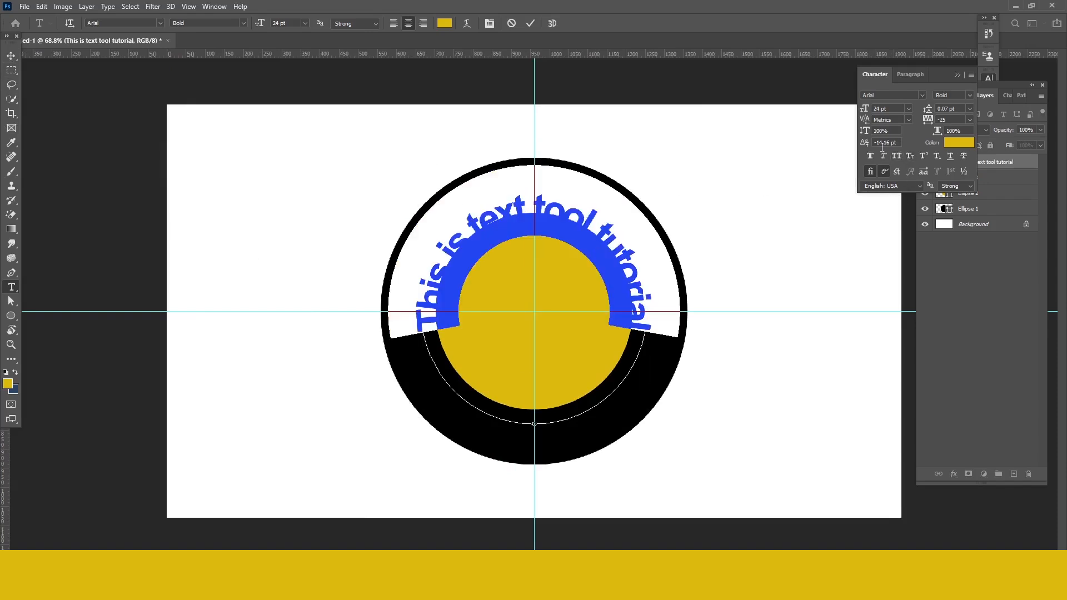
{"action": "left_click", "coordinate": [863, 144]}
{"action": "key", "text": "Return"}
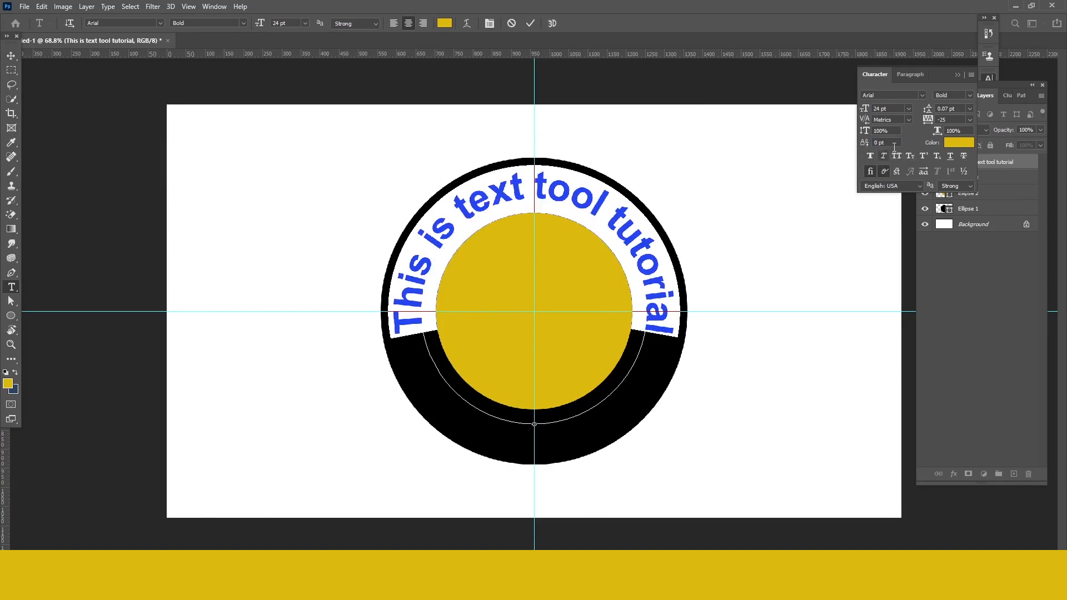
{"action": "left_click", "coordinate": [12, 57]}
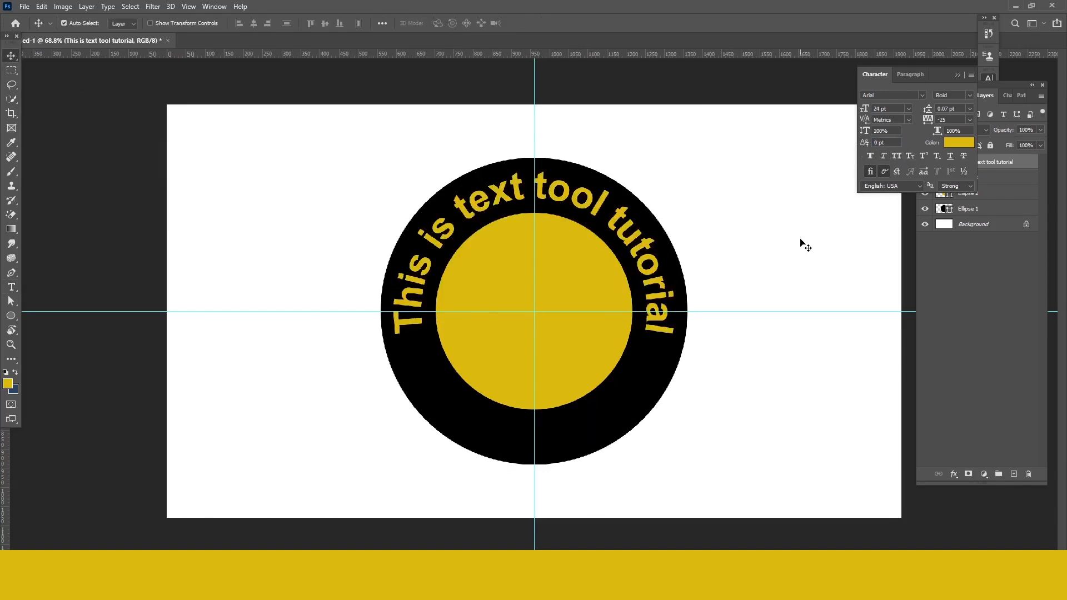
{"action": "scroll", "coordinate": [545, 235], "scroll_direction": "down", "scroll_amount": 3}
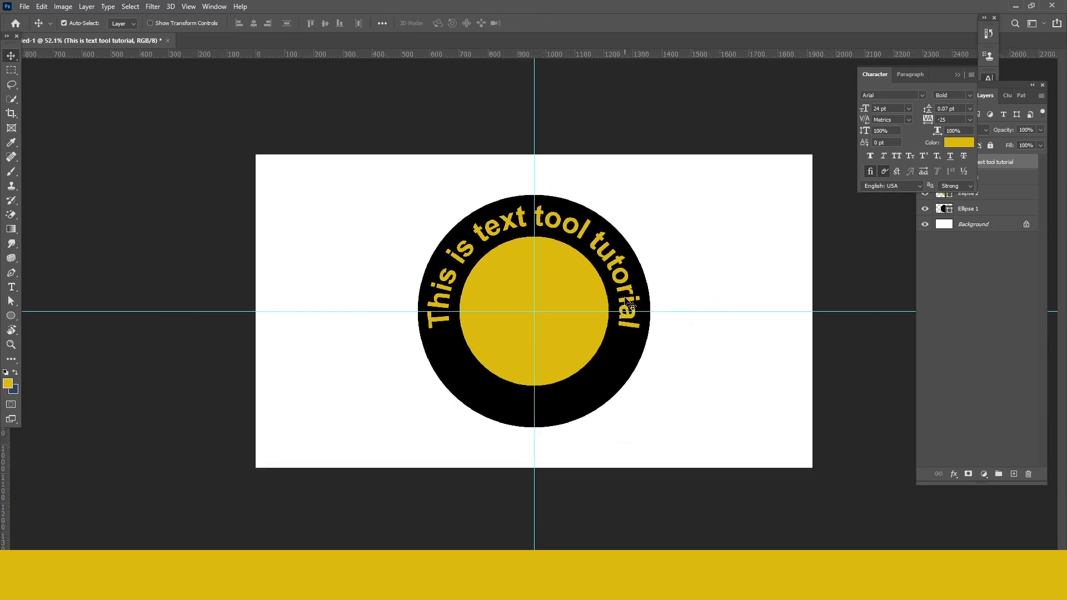
{"action": "left_click", "coordinate": [958, 75]}
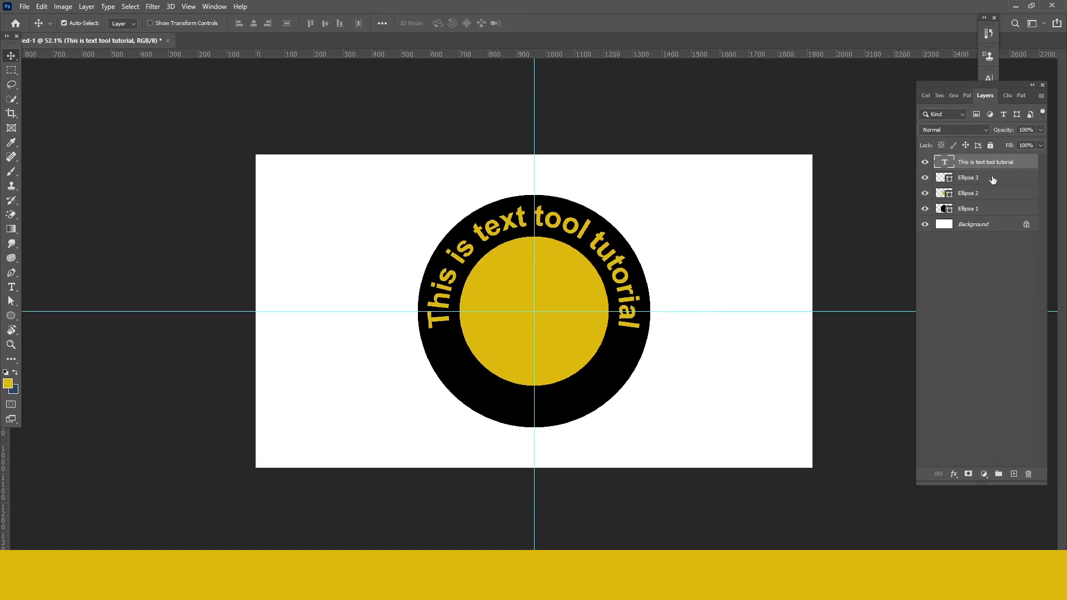
Duplicate the circular text layer and flip the copy to the inside bottom of its path with the Direct Selection tool
{"action": "key", "text": "ctrl+j"}
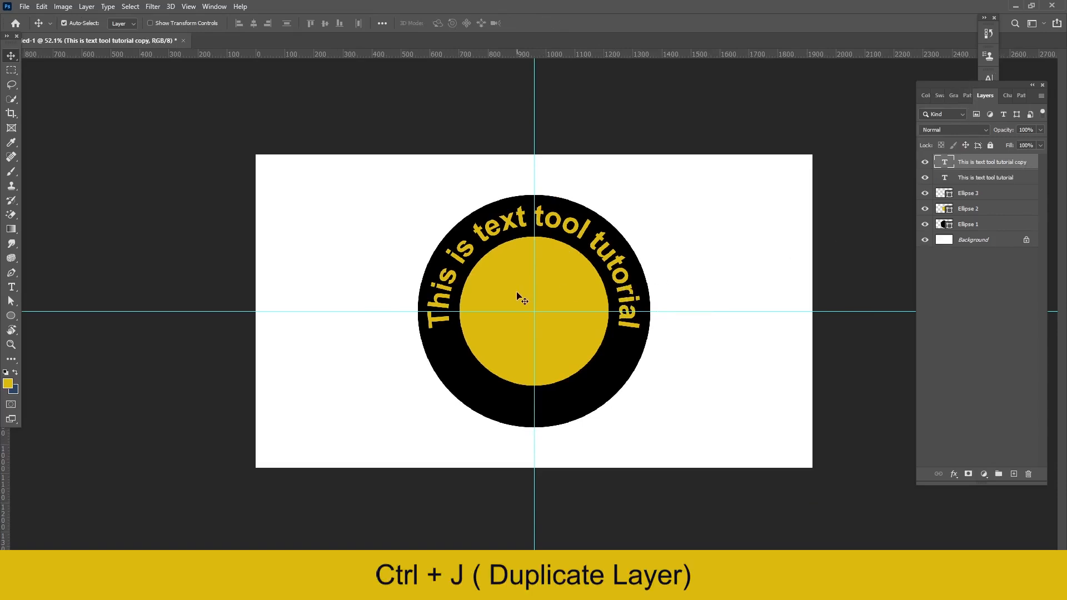
{"action": "key", "text": "t"}
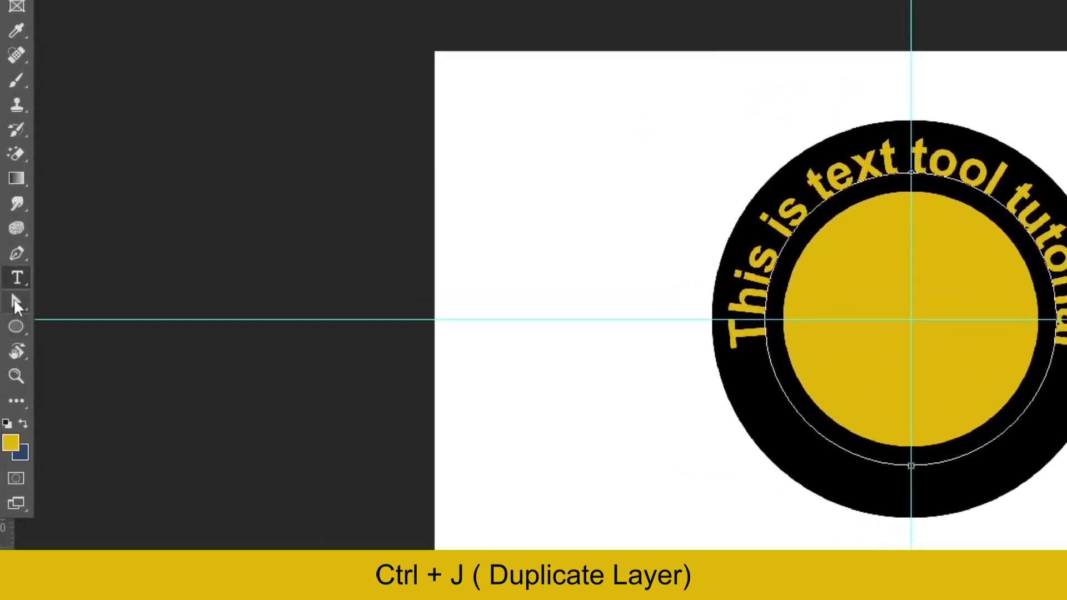
{"action": "right_click", "coordinate": [15, 300]}
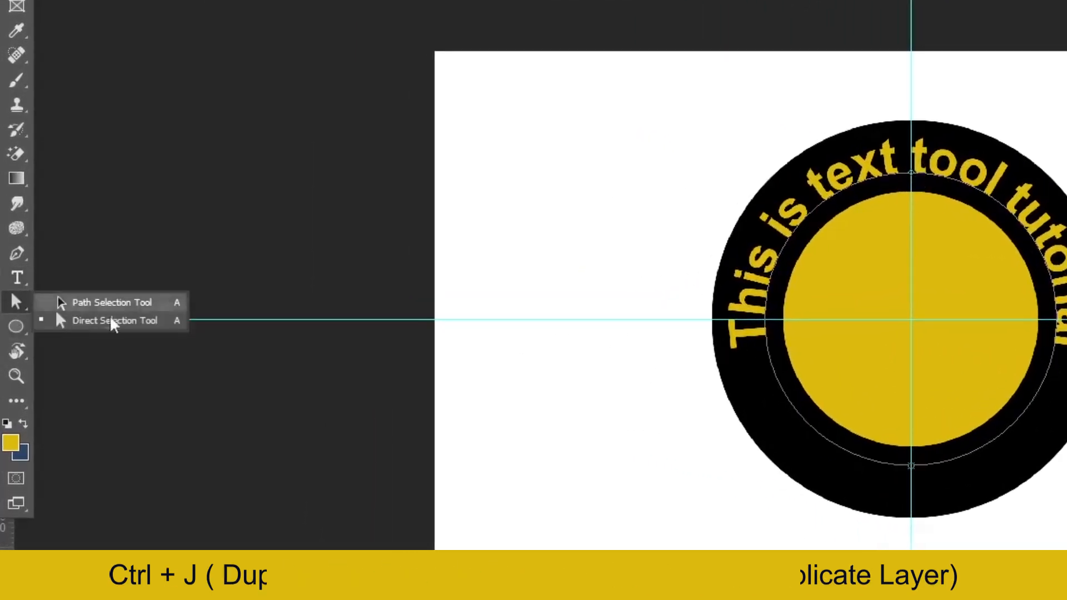
{"action": "left_click", "coordinate": [160, 321]}
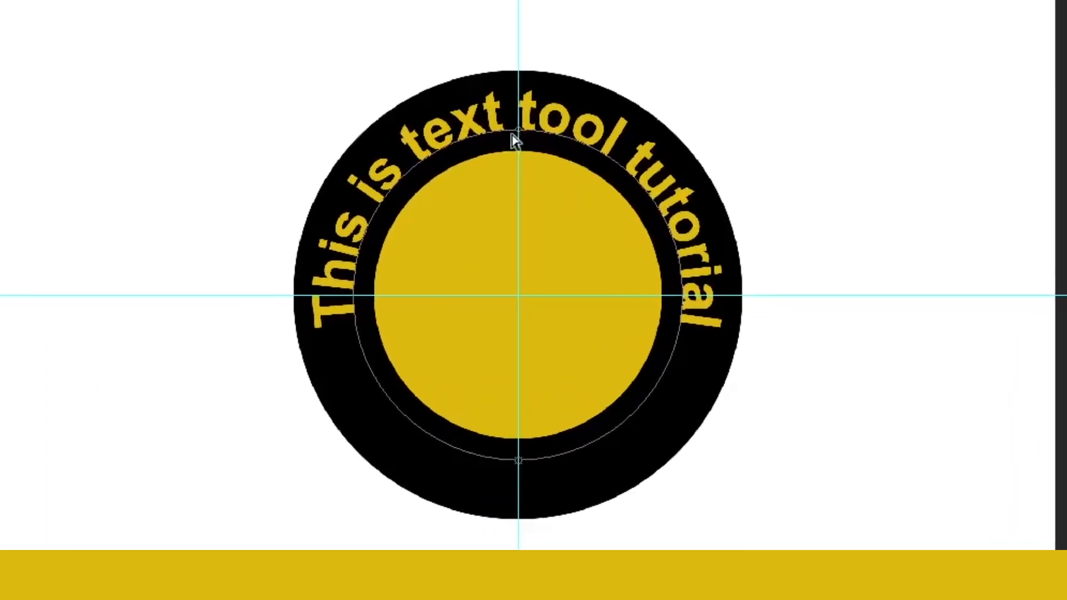
{"action": "mouse_move", "coordinate": [515, 141]}
{"action": "left_mouse_down"}
{"action": "mouse_move", "coordinate": [628, 163]}
{"action": "mouse_move", "coordinate": [653, 153]}
{"action": "mouse_move", "coordinate": [698, 232]}
{"action": "mouse_move", "coordinate": [714, 348]}
{"action": "mouse_move", "coordinate": [609, 452]}
{"action": "mouse_move", "coordinate": [522, 484]}
{"action": "mouse_move", "coordinate": [519, 428]}
{"action": "mouse_move", "coordinate": [521, 501]}
{"action": "mouse_move", "coordinate": [512, 439]}
{"action": "left_mouse_up"}
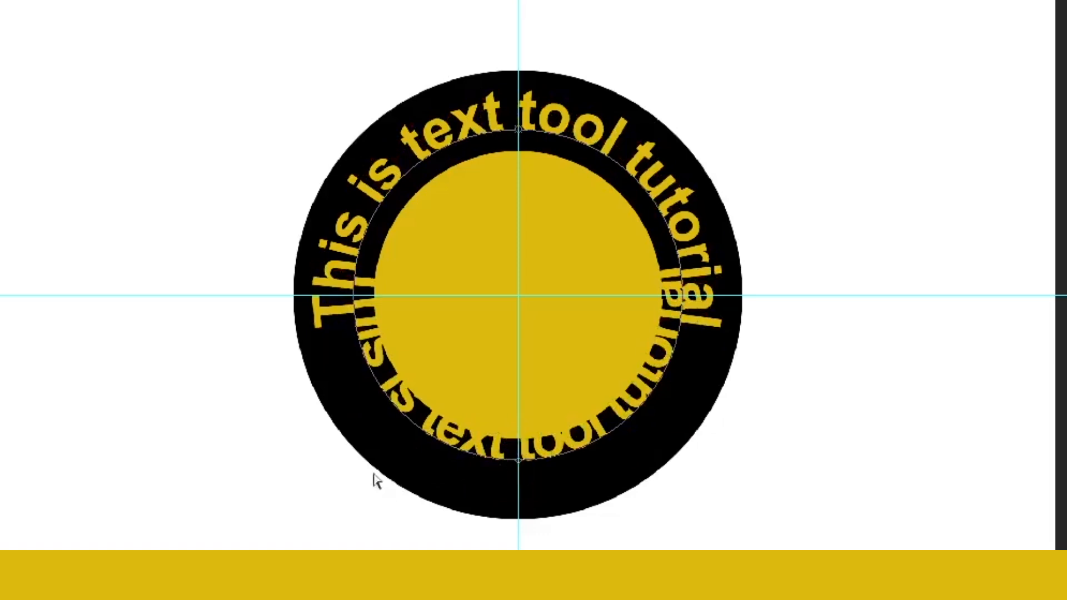
Replace all of the flipped text along the circle's bottom with "Photoshop"
{"action": "key", "text": "t"}
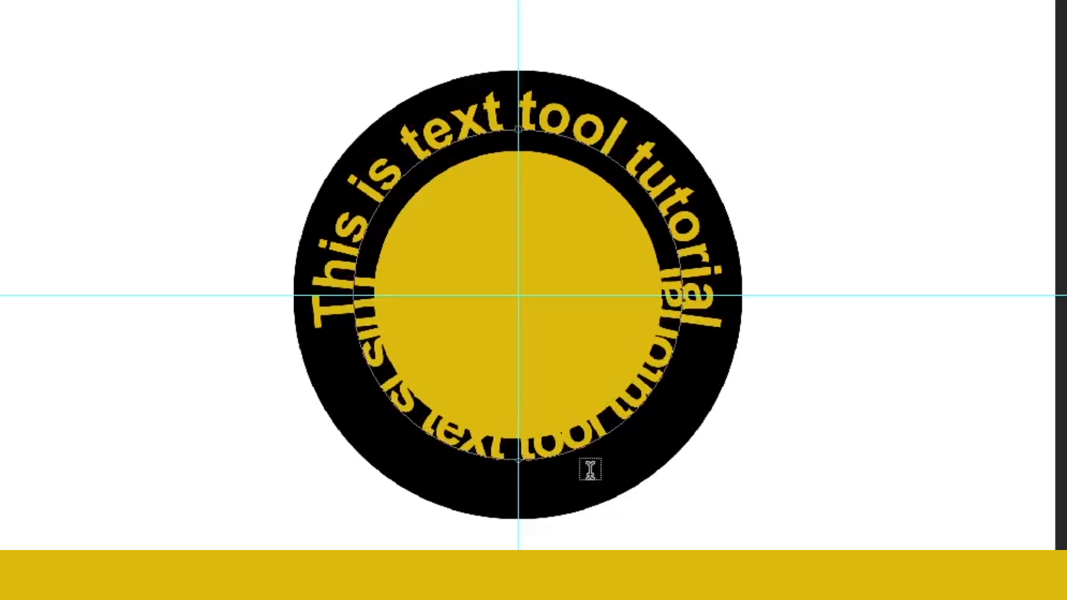
{"action": "left_click", "coordinate": [493, 458]}
{"action": "key", "text": "ctrl+a"}
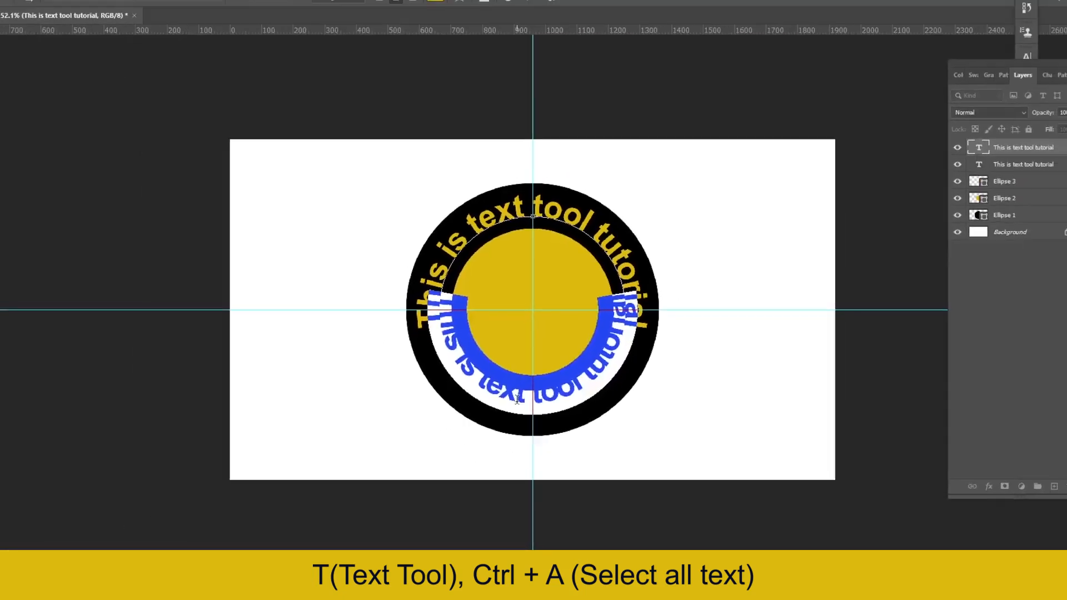
{"action": "key", "text": "BackSpace"}
{"action": "type", "text": "Photoshop"}
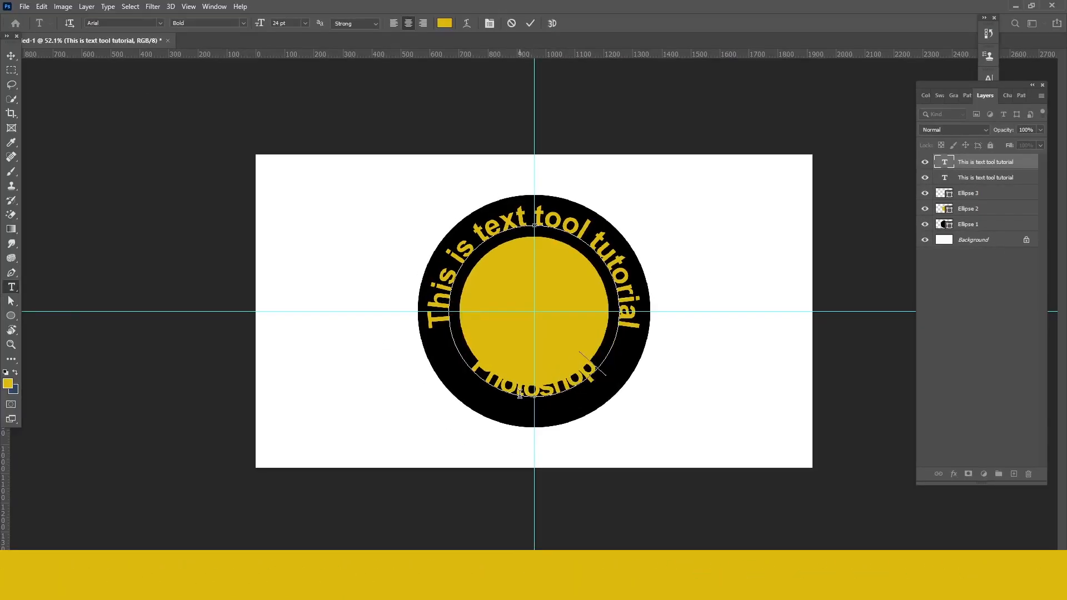
Lower the baseline shift of the whole word "Photoshop" to -12 pt, refine it to -15 pt, and commit the edit
{"action": "key", "text": "ctrl+a"}
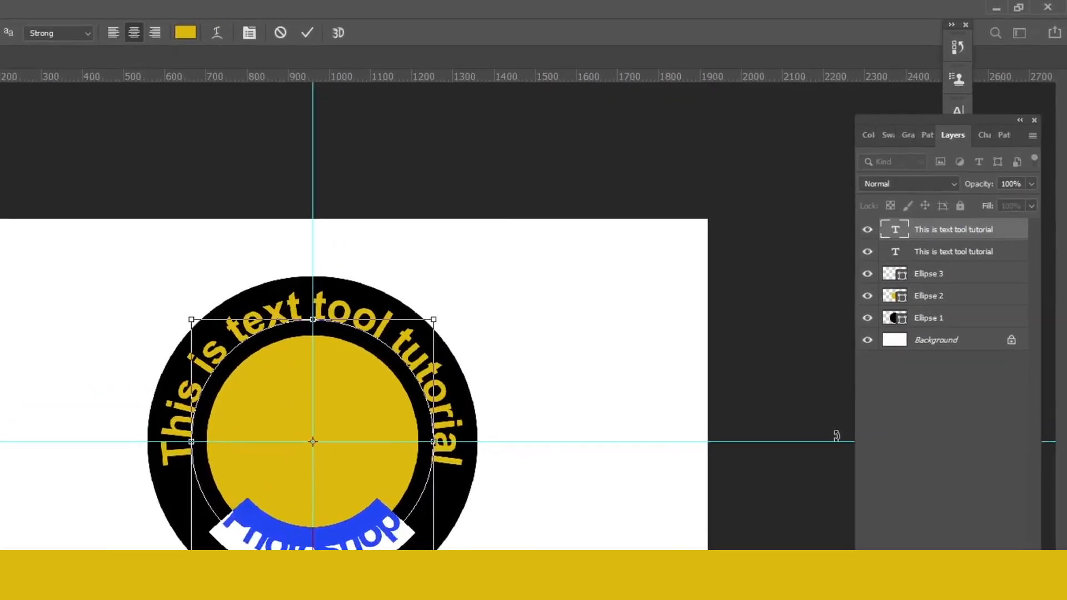
{"action": "key", "text": "ctrl+t"}
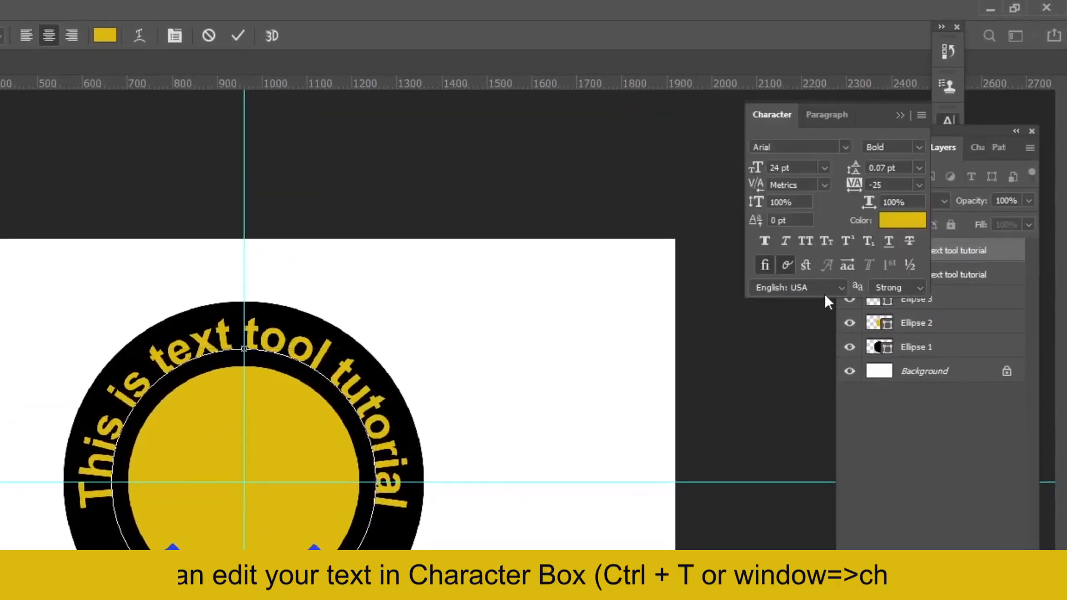
{"action": "left_click", "coordinate": [756, 220]}
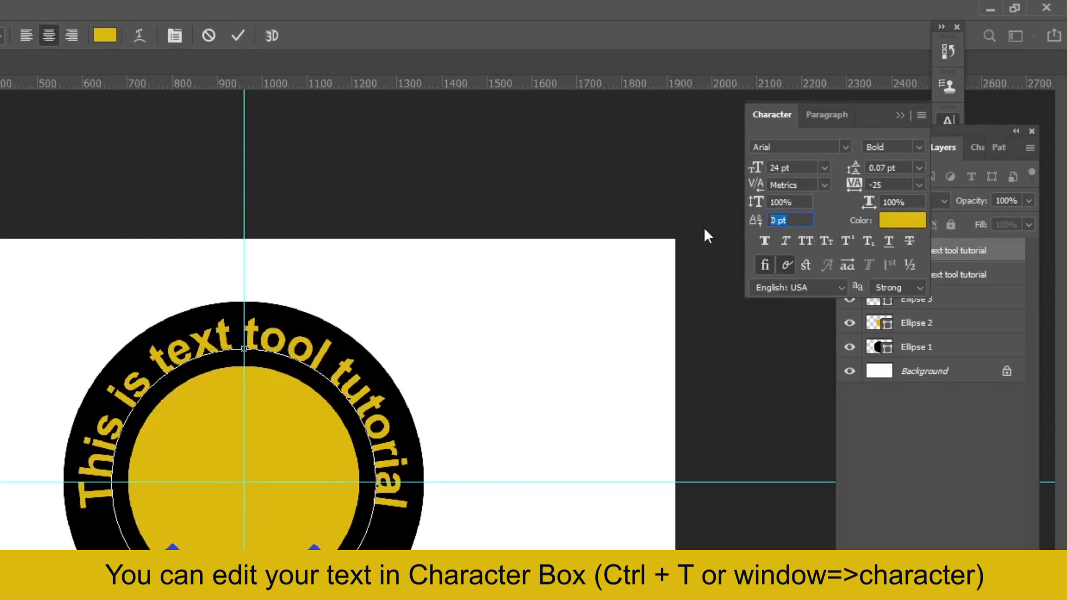
{"action": "key", "text": "Down"}
{"action": "key", "text": "shift+Down"}
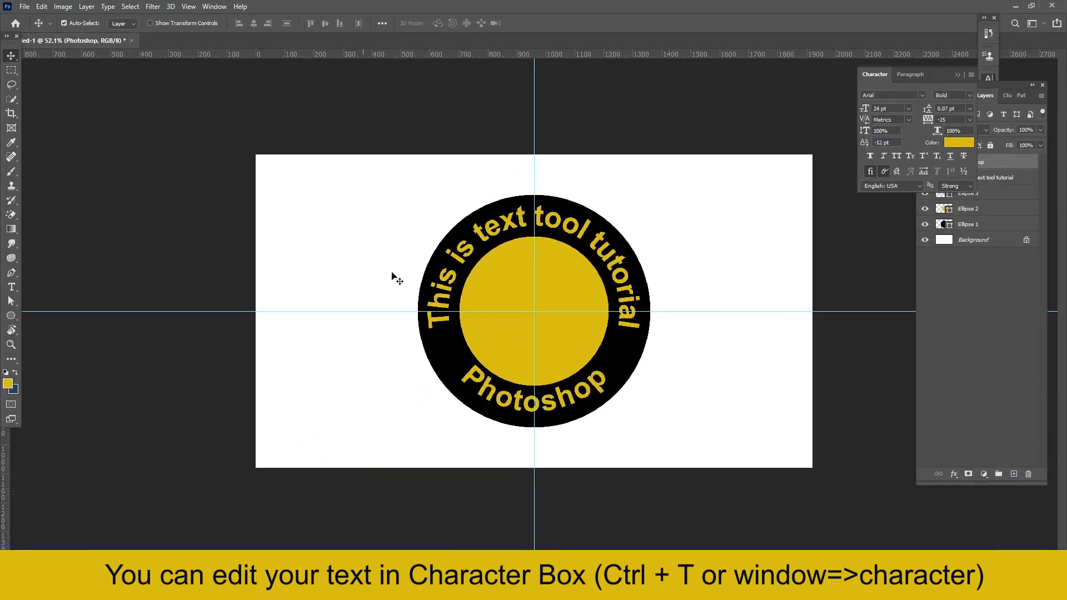
{"action": "double_click", "coordinate": [570, 401]}
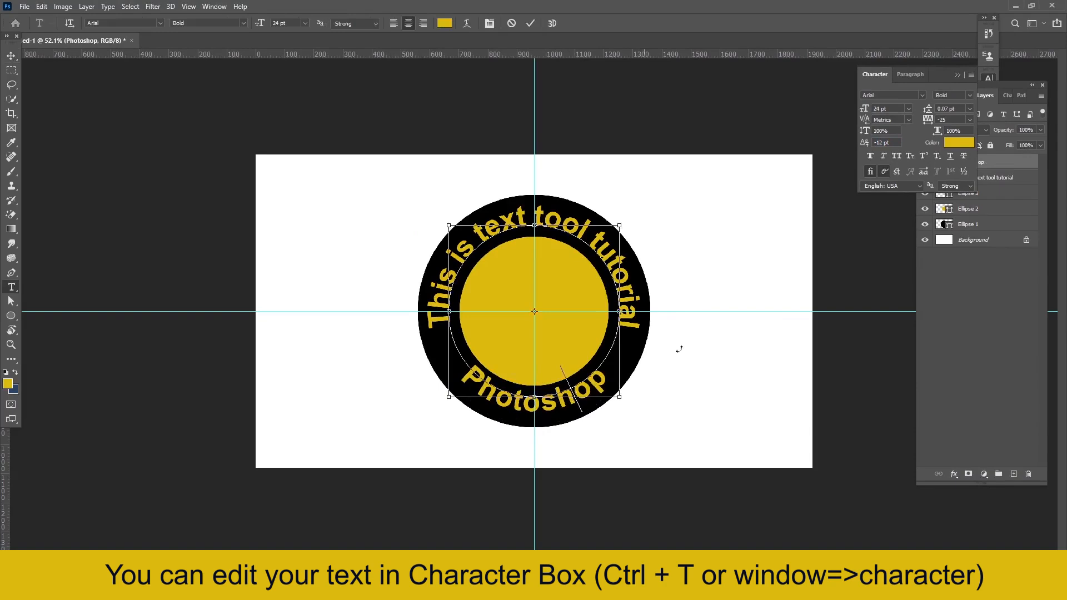
{"action": "key", "text": "ctrl+a"}
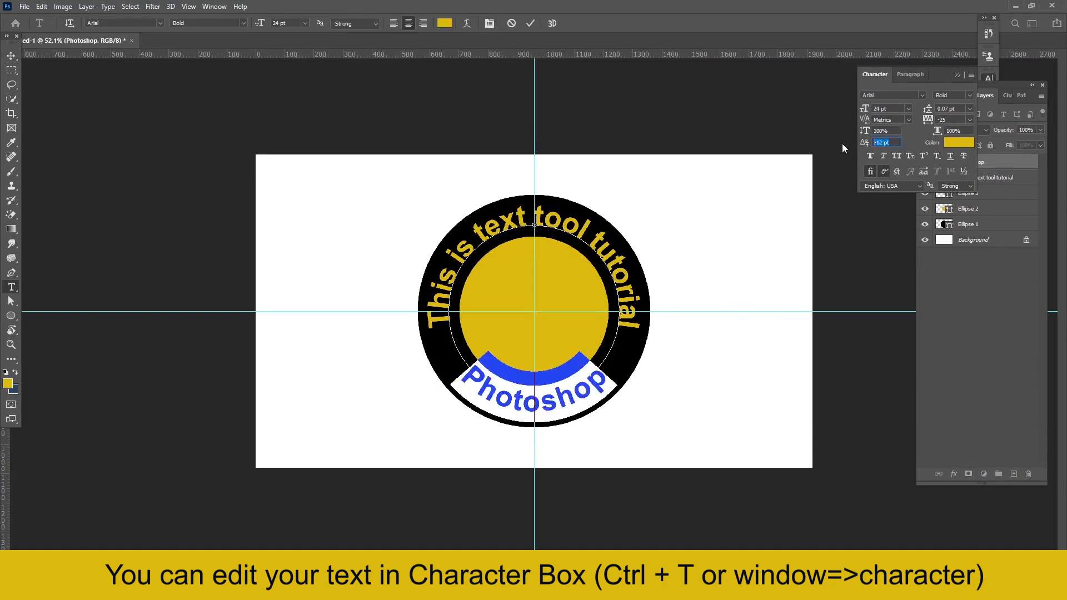
{"action": "key", "text": "Down"}
{"action": "key", "text": "Down"}
{"action": "key", "text": "Down"}
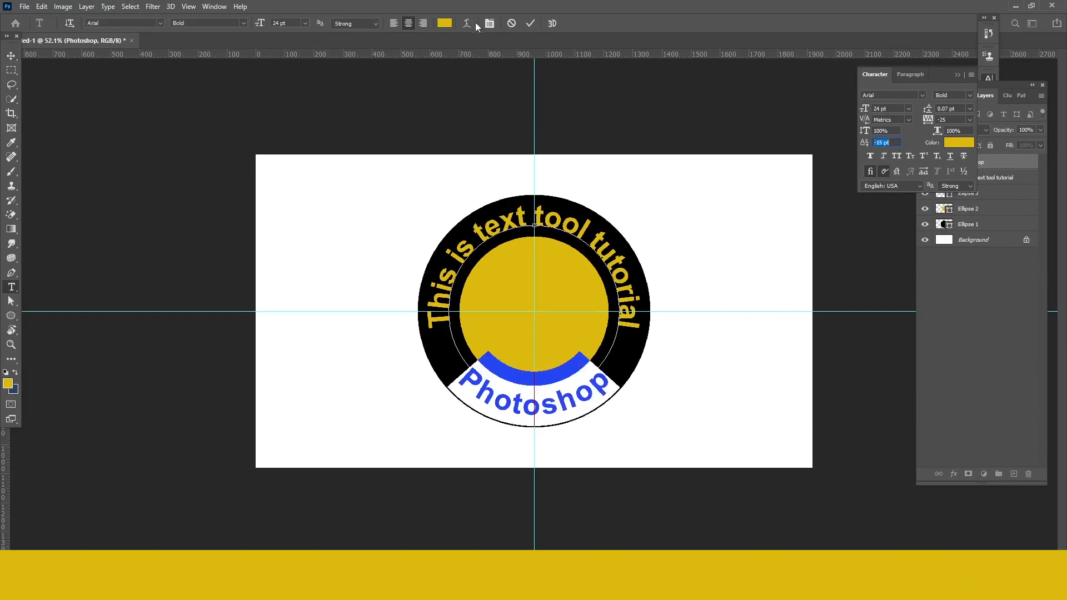
{"action": "left_click", "coordinate": [527, 21]}
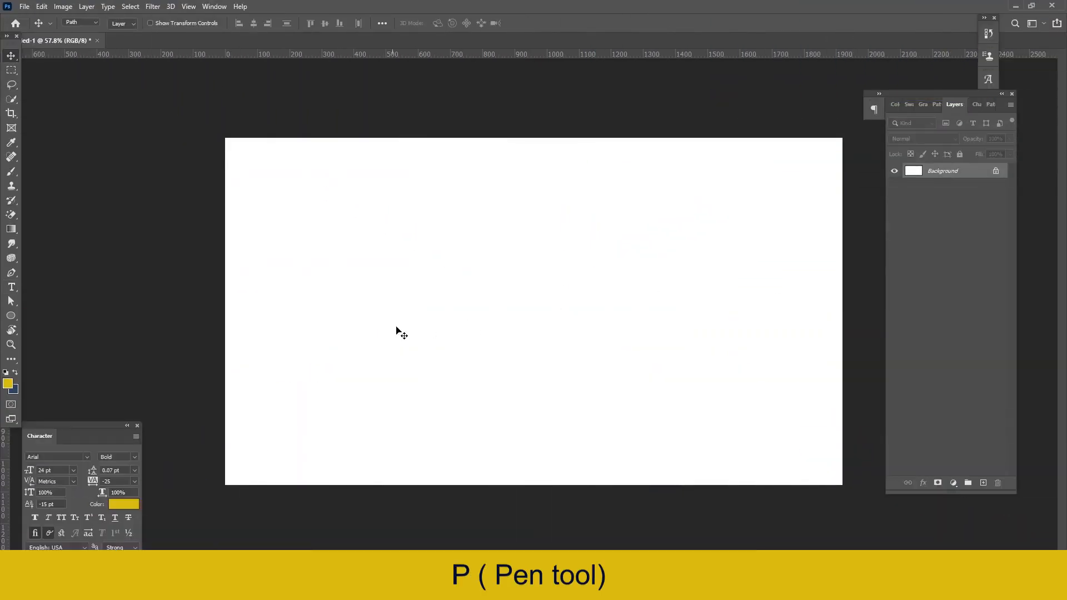
Draw an open S-shaped path across the width of the blank canvas with the Pen tool
{"action": "key", "text": "p"}
{"action": "left_click", "coordinate": [243, 351]}
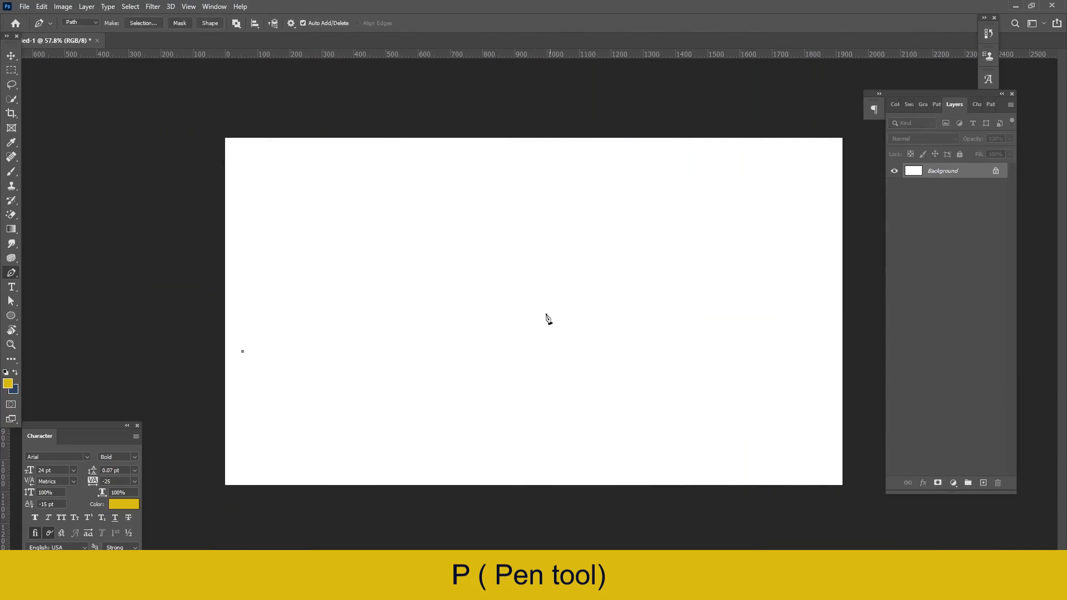
{"action": "left_click_drag", "start_coordinate": [521, 340], "coordinate": [658, 248]}
{"action": "left_click_drag", "start_coordinate": [842, 354], "coordinate": [877, 383]}
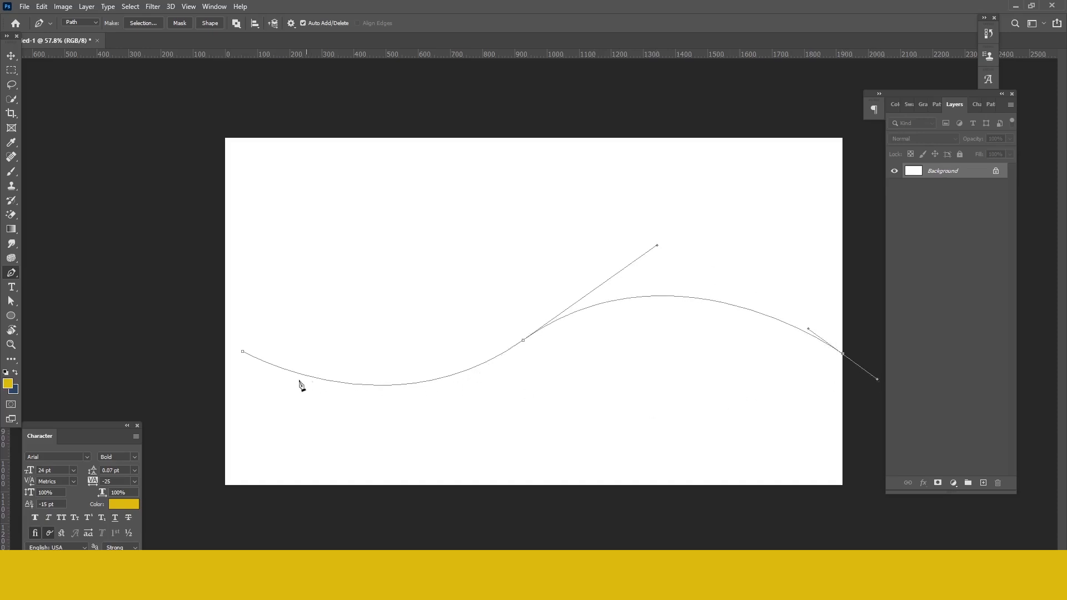
Start text near the beginning of the wavy path with the Horizontal Type tool and set its baseline shift to 0 pt
{"action": "key", "text": "t"}
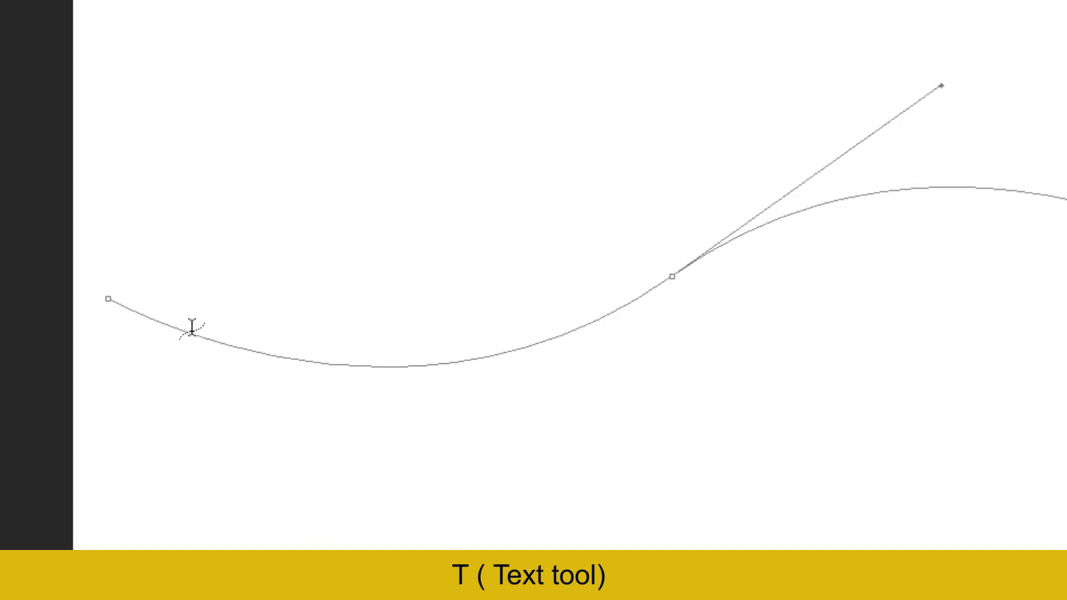
{"action": "left_click", "coordinate": [192, 328]}
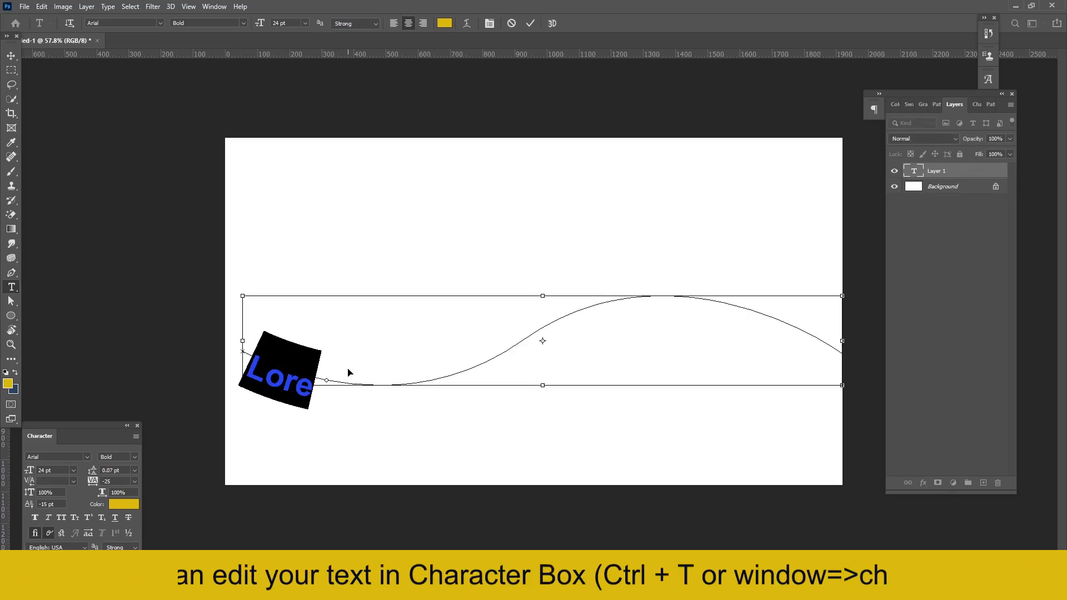
{"action": "key", "text": "ctrl+t"}
{"action": "key", "text": "ctrl+t"}
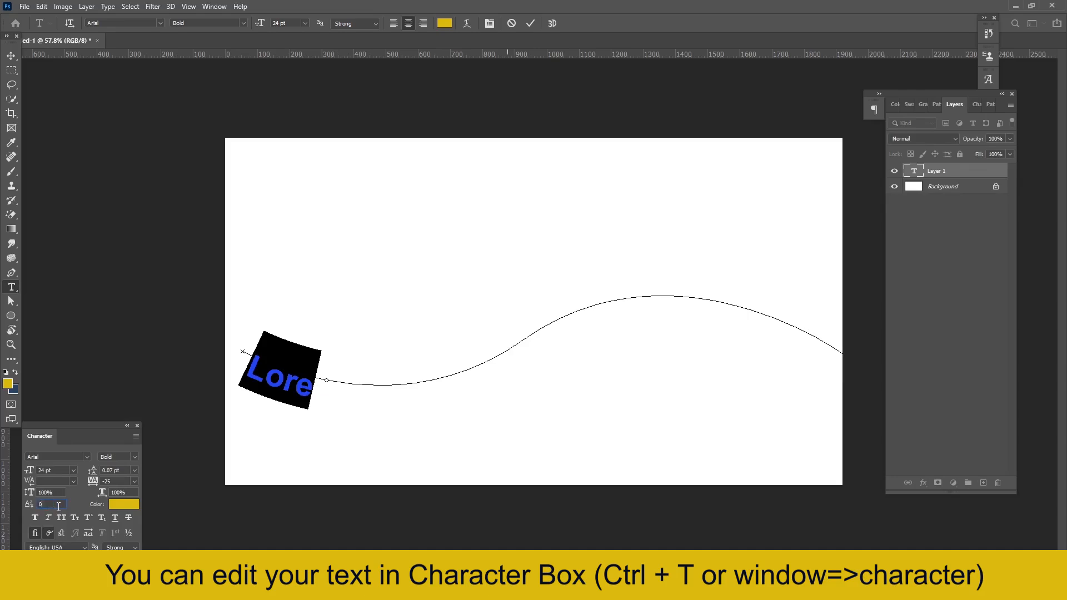
{"action": "type", "text": "0"}
{"action": "key", "text": "Return"}
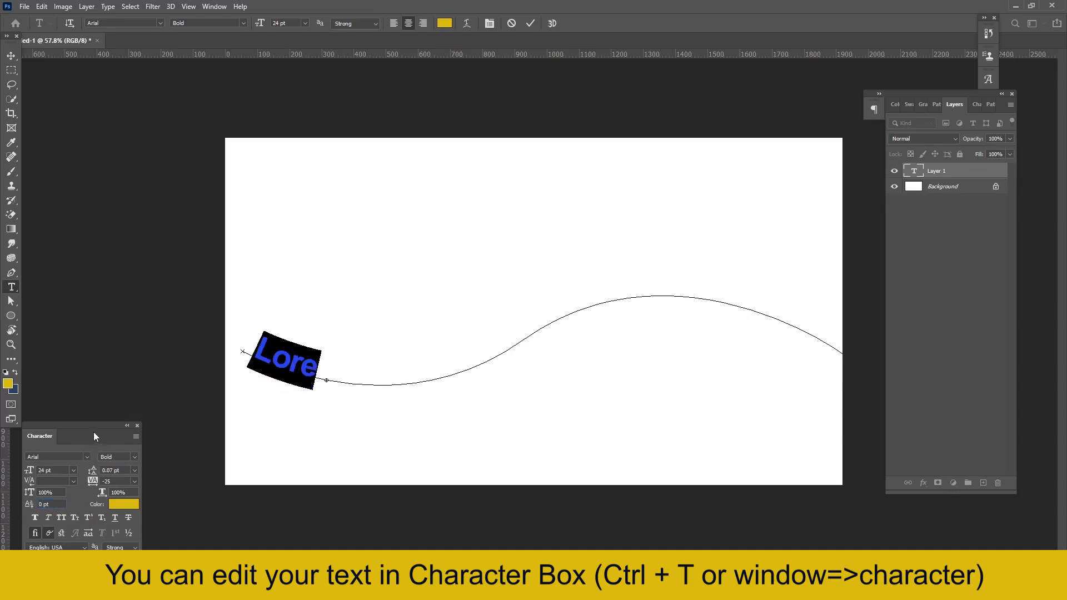
Replace the placeholder on the wavy path with the text "This is Test Tool Tutorial"
{"action": "left_click", "coordinate": [323, 368]}
{"action": "left_click_drag", "start_coordinate": [317, 364], "coordinate": [246, 364]}
{"action": "type", "text": "Thiip"}
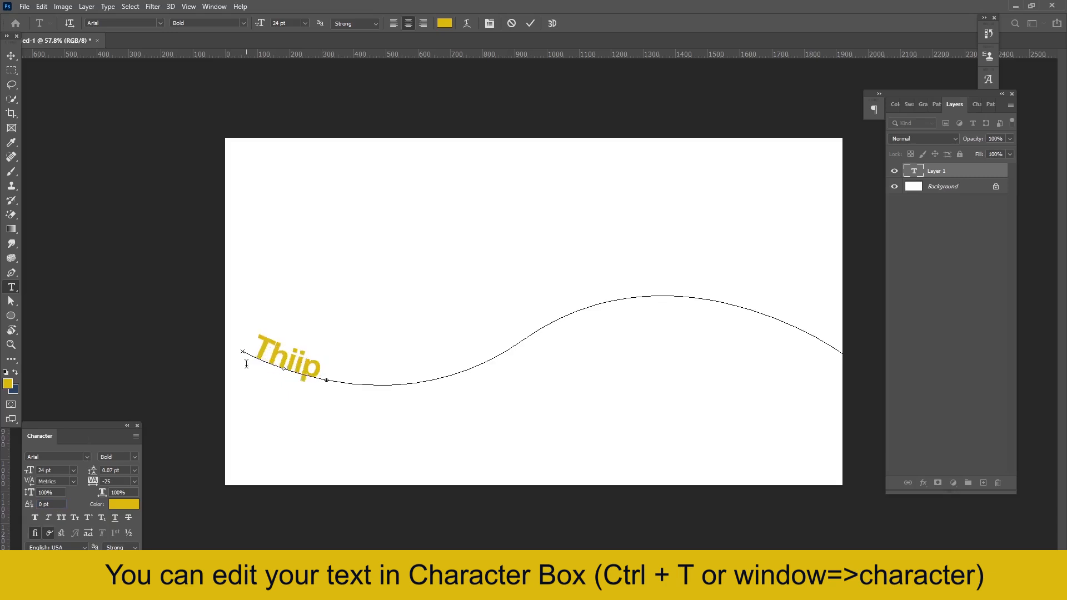
{"action": "double_click", "coordinate": [246, 364]}
{"action": "type", "text": "his"}
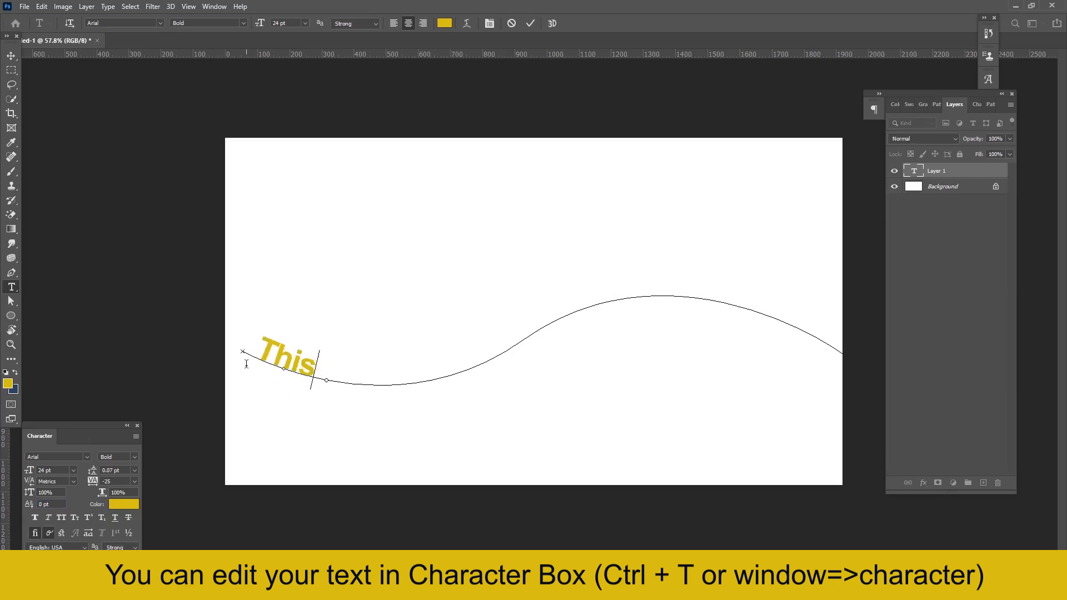
{"action": "type", "text": " i"}
{"action": "key", "text": "BackSpace"}
{"action": "key", "text": "BackSpace"}
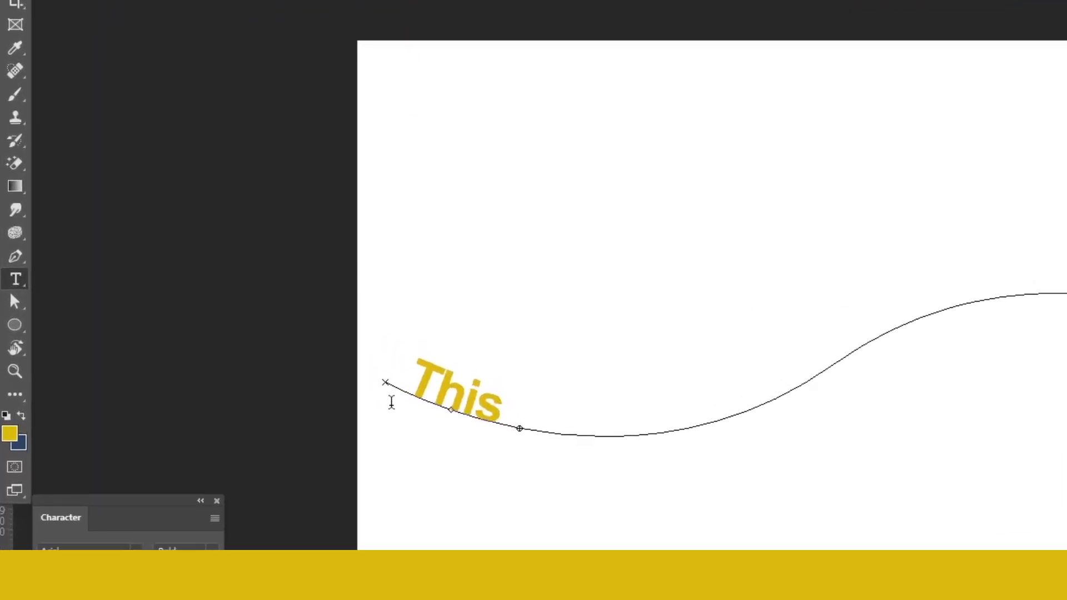
Extend the text range to near the wavy path's far end with the Direct Selection tool and reposition the text along the curve
{"action": "left_click_drag", "start_coordinate": [12, 304], "coordinate": [131, 320]}
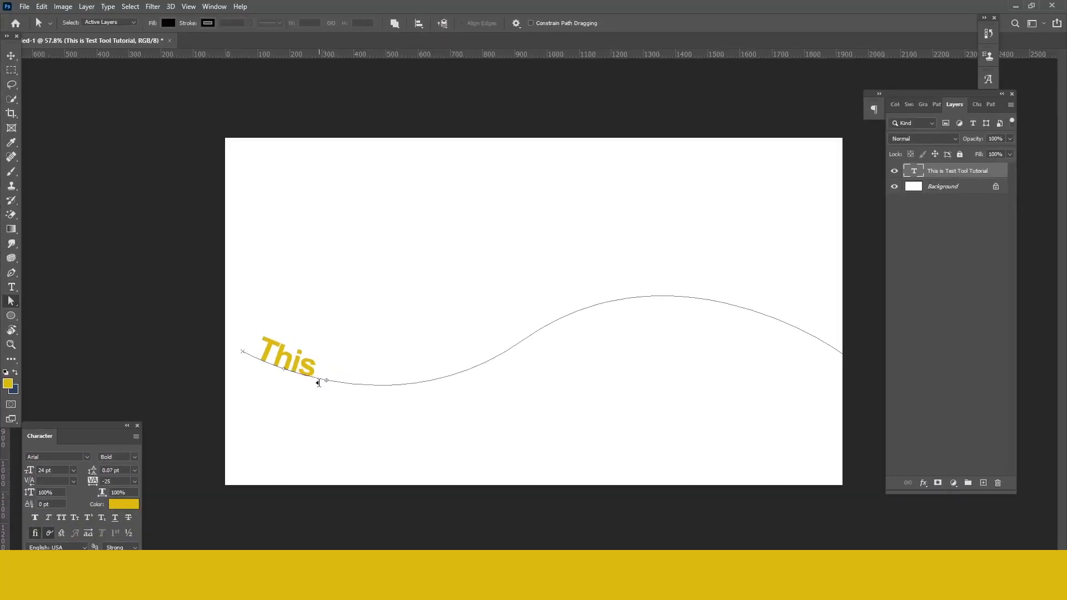
{"action": "mouse_move", "coordinate": [318, 383]}
{"action": "left_mouse_down"}
{"action": "mouse_move", "coordinate": [465, 364]}
{"action": "mouse_move", "coordinate": [549, 326]}
{"action": "left_mouse_up"}
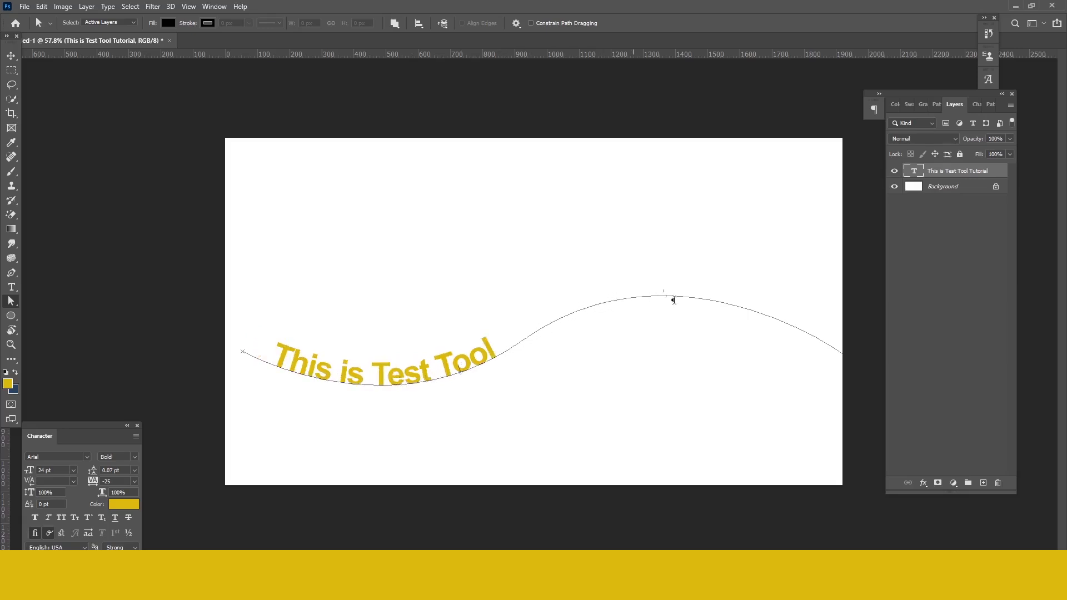
{"action": "left_click_drag", "start_coordinate": [806, 328], "coordinate": [815, 334]}
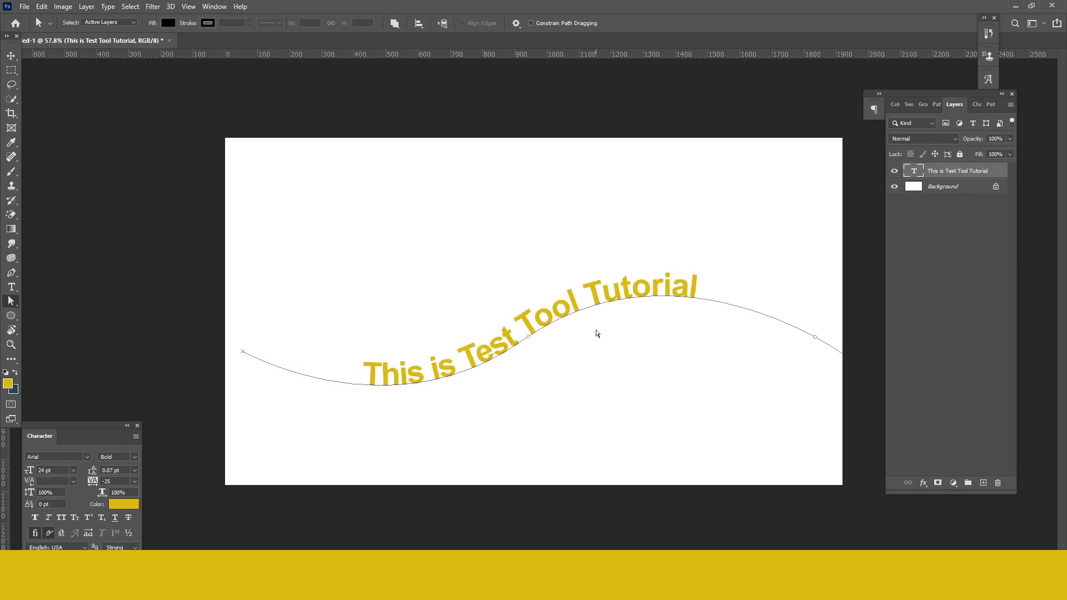
{"action": "mouse_move", "coordinate": [607, 299]}
{"action": "left_mouse_down"}
{"action": "mouse_move", "coordinate": [617, 295]}
{"action": "mouse_move", "coordinate": [556, 322]}
{"action": "mouse_move", "coordinate": [603, 312]}
{"action": "mouse_move", "coordinate": [579, 344]}
{"action": "mouse_move", "coordinate": [558, 298]}
{"action": "mouse_move", "coordinate": [560, 329]}
{"action": "mouse_move", "coordinate": [555, 303]}
{"action": "mouse_move", "coordinate": [532, 308]}
{"action": "left_mouse_up"}
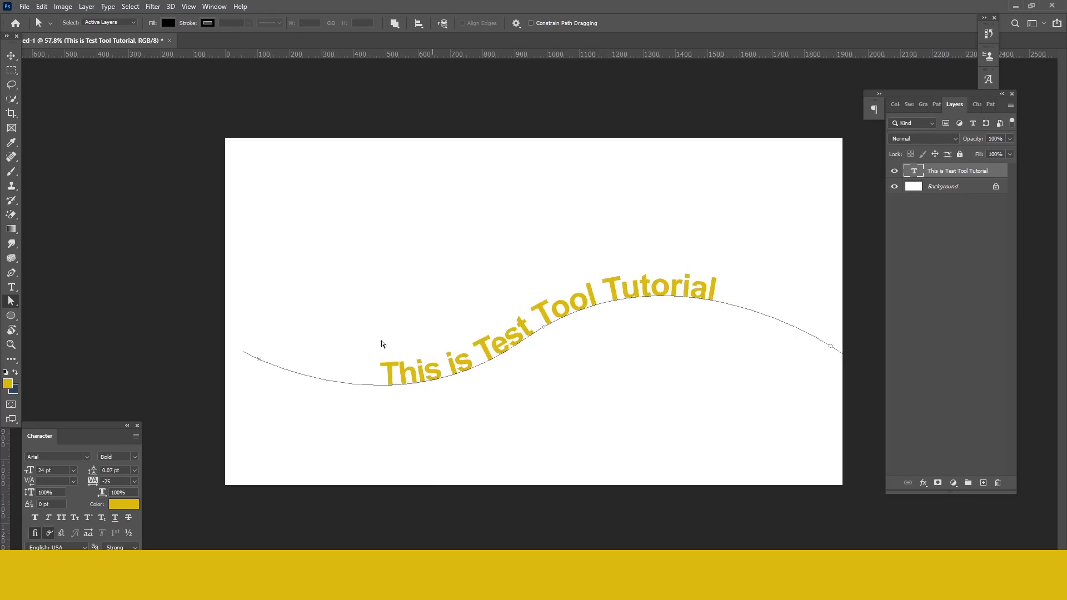
Delete the "This is Test Tool Tutorial" text layer with the Move tool active
{"action": "left_click", "coordinate": [14, 58]}
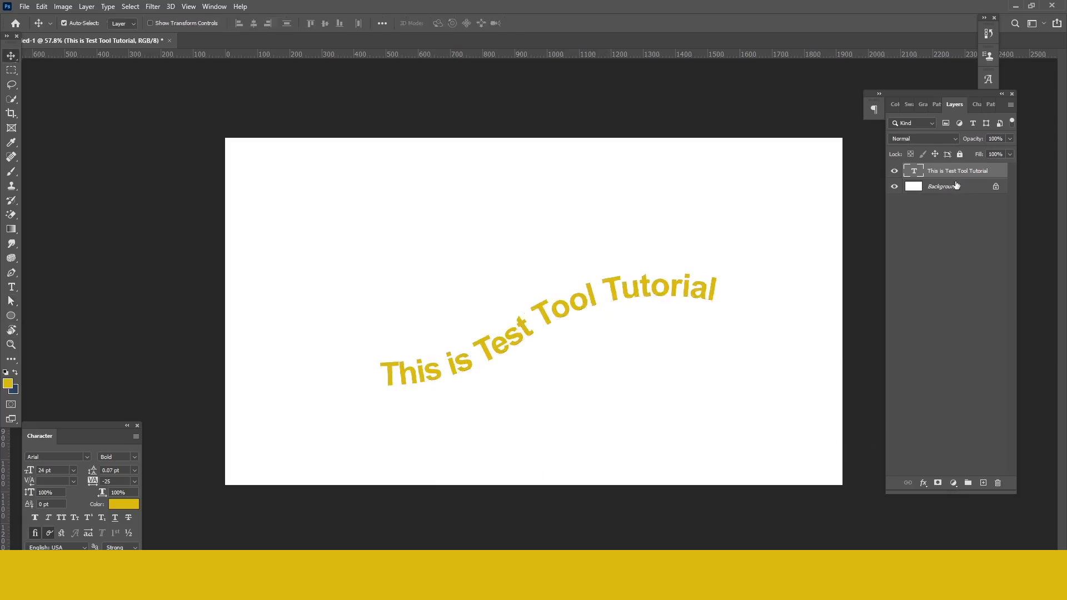
{"action": "key", "text": "Delete"}
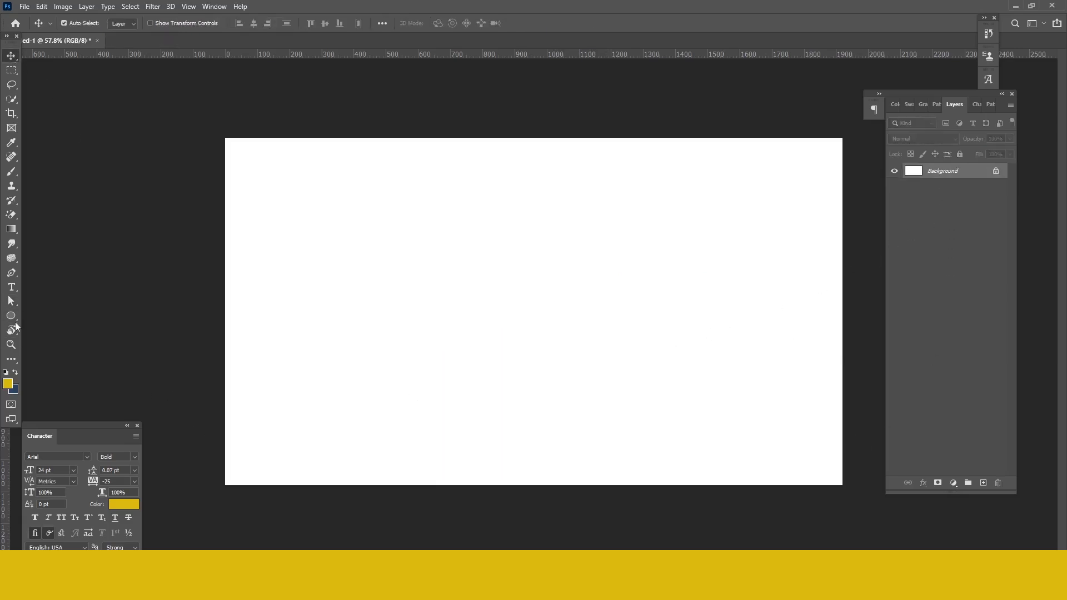